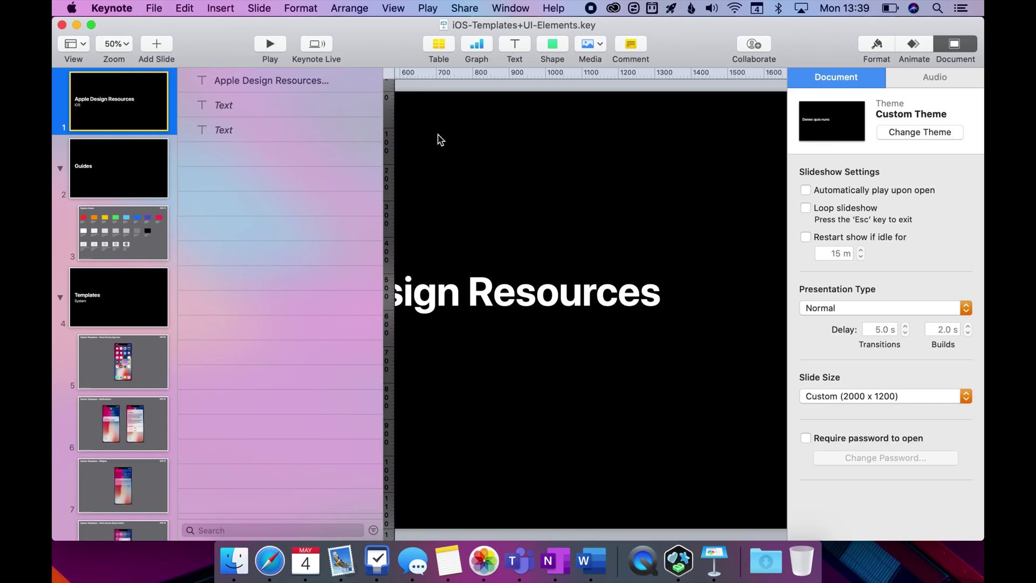
Create a new presentation with the Basic White theme.
key("super+n")
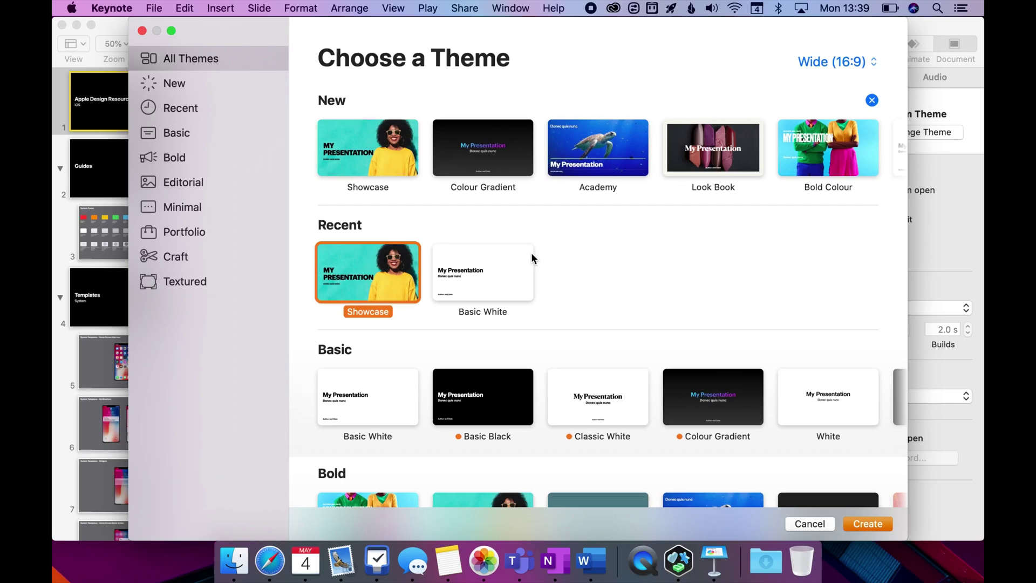
left_click(497, 278)
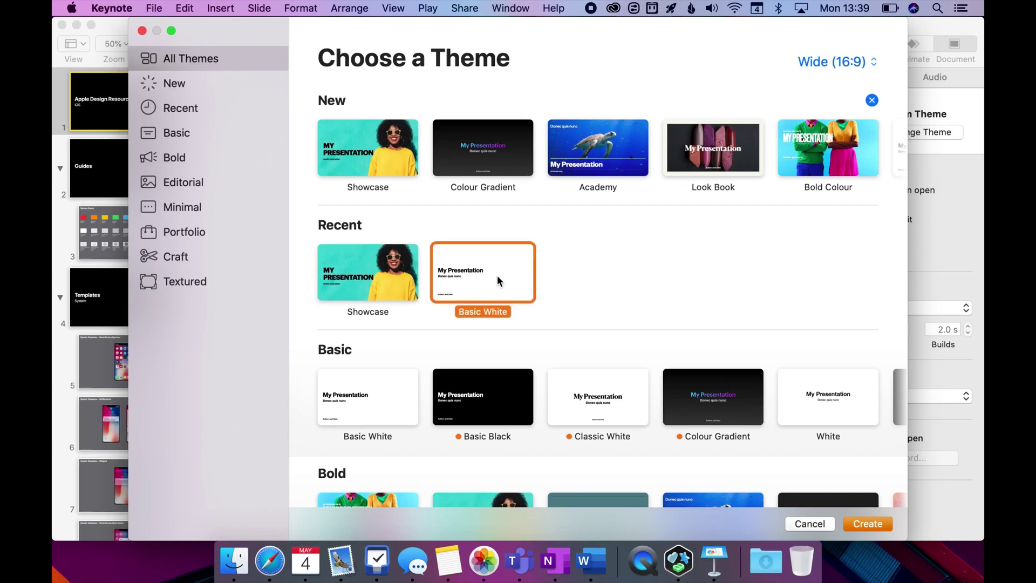
left_click(868, 525)
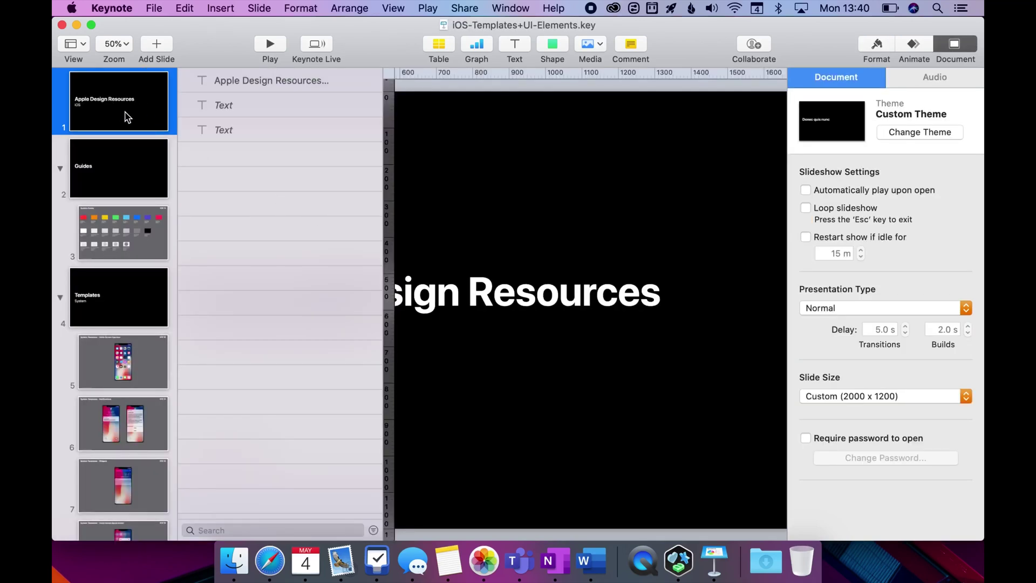
Check the slide size in the document settings of iOS-Templates+UI-Elements.key.
left_click(958, 45)
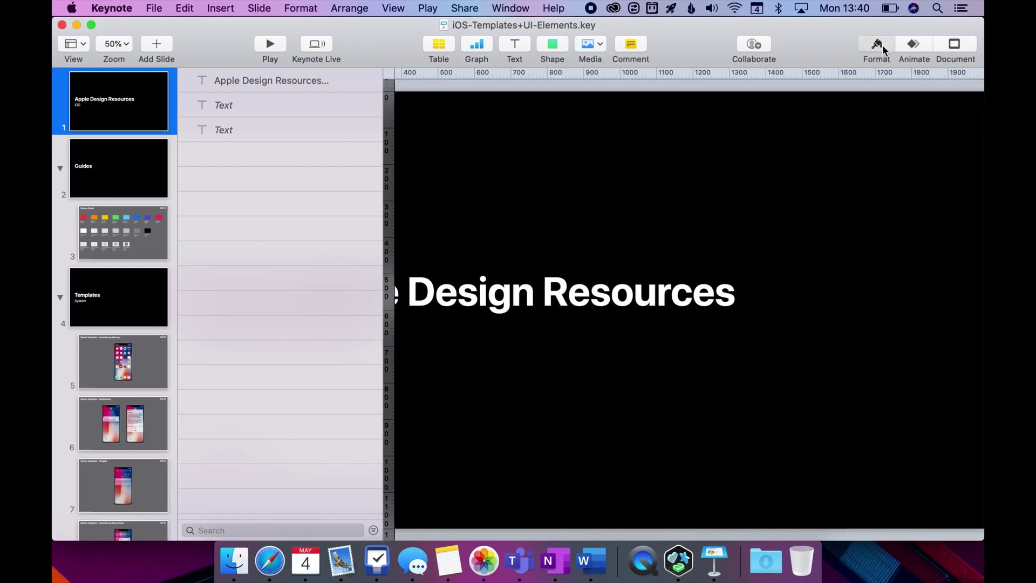
left_click(971, 46)
left_click(973, 47)
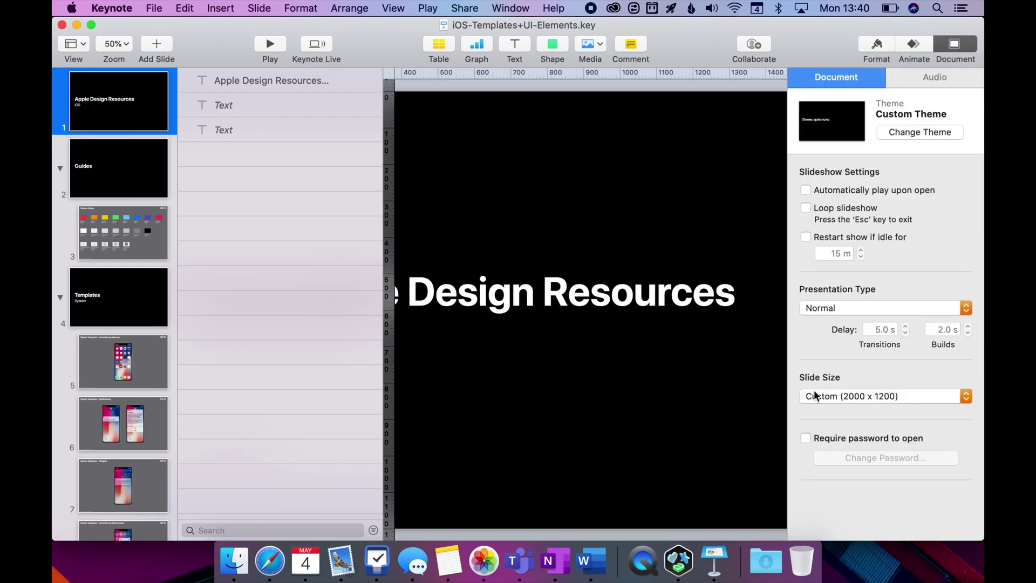
In the new Untitled 2 presentation, set a custom slide size of 2000 pts wide by 1200 pts high.
key("super+grave")
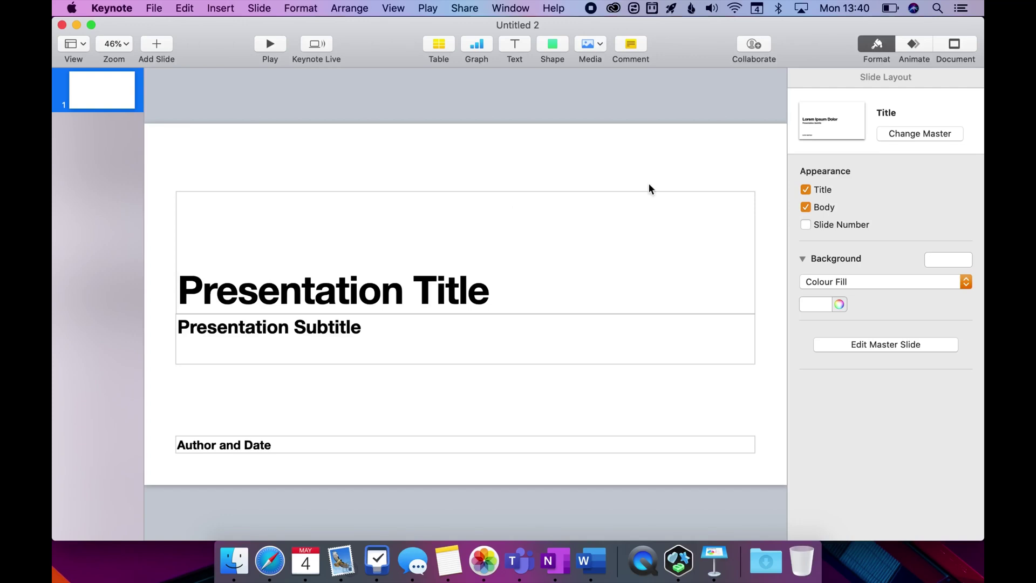
left_click(967, 47)
left_click(880, 400)
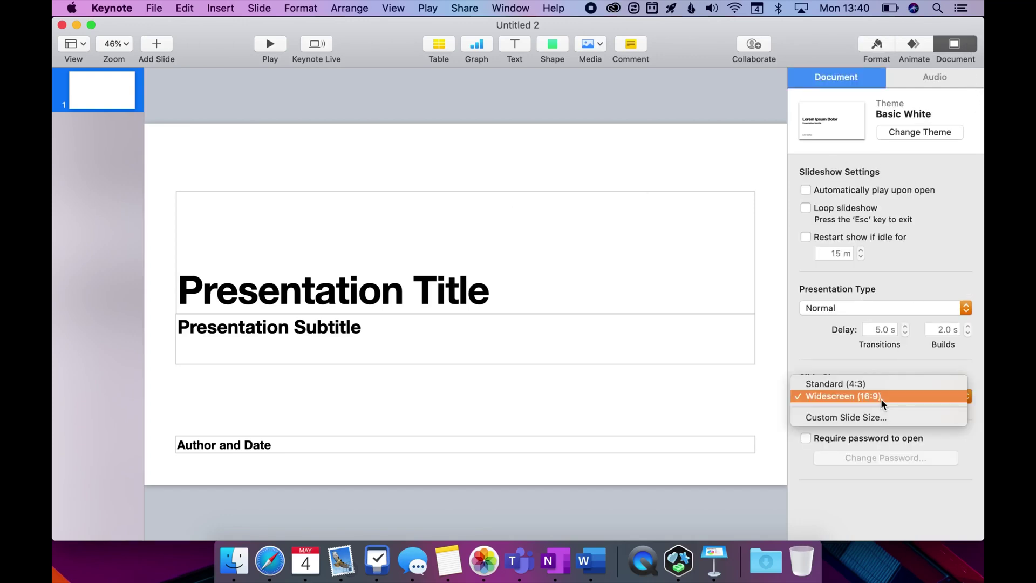
left_click(876, 414)
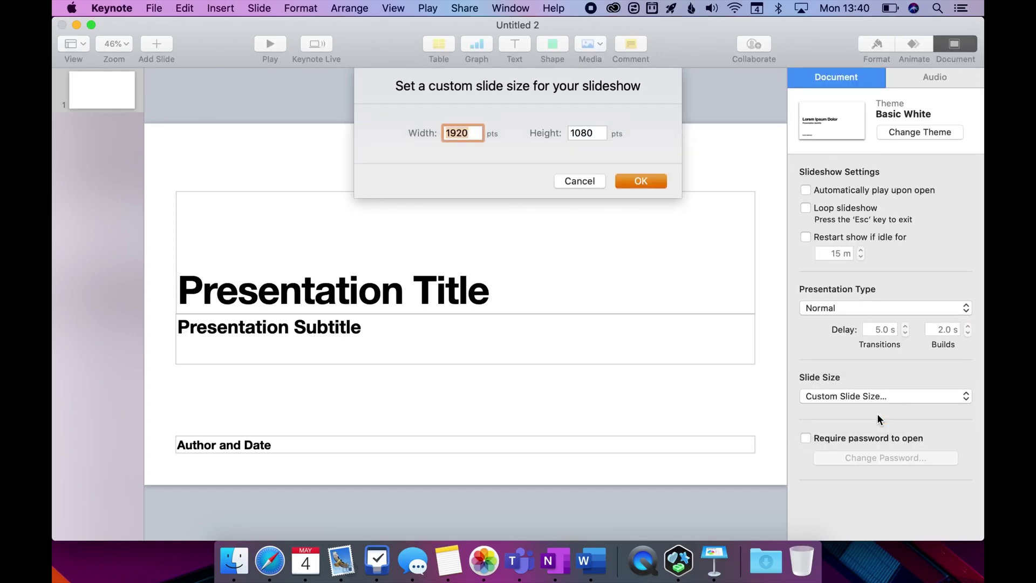
type("2000")
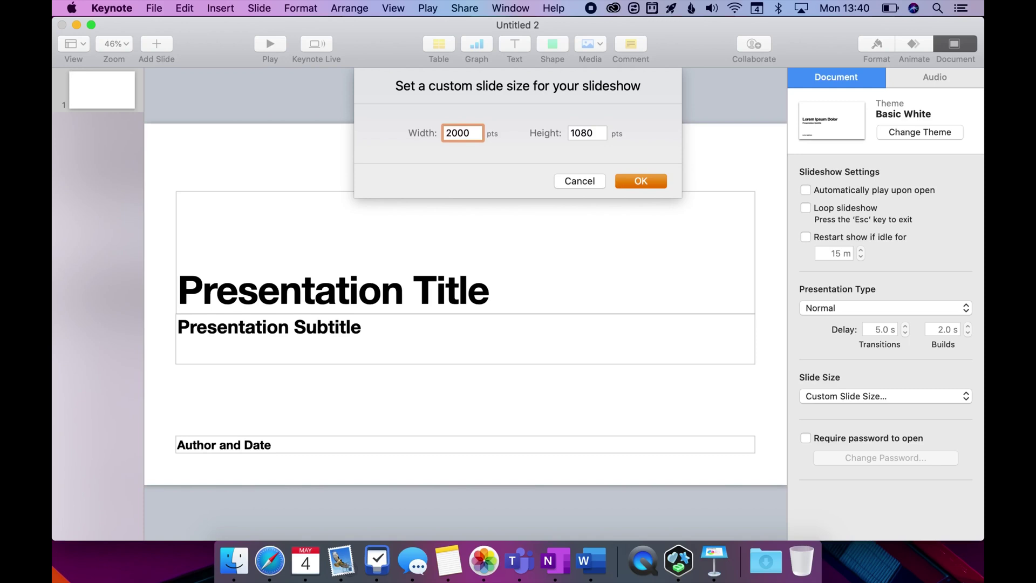
key("Tab")
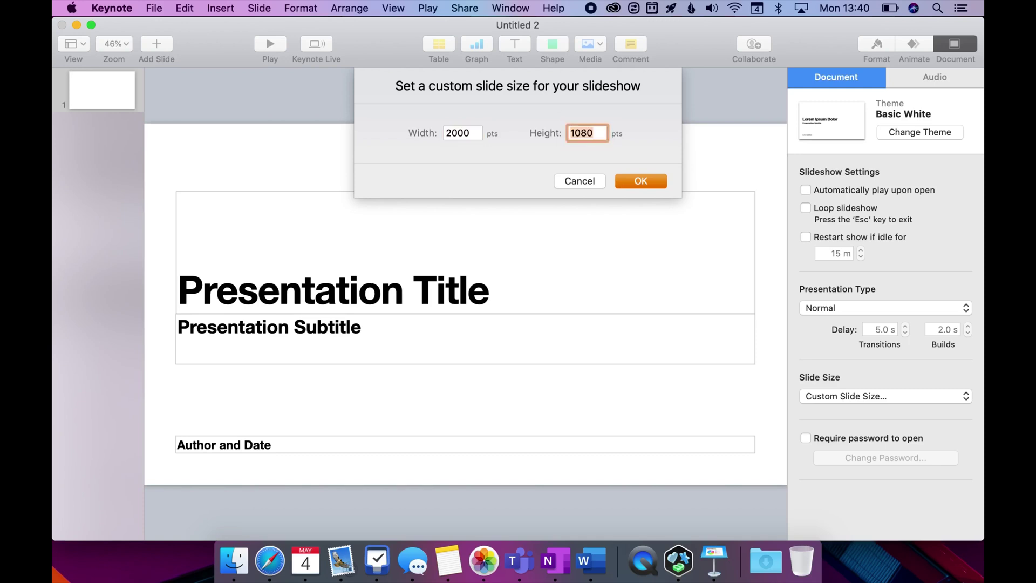
type("1200")
left_click(660, 183)
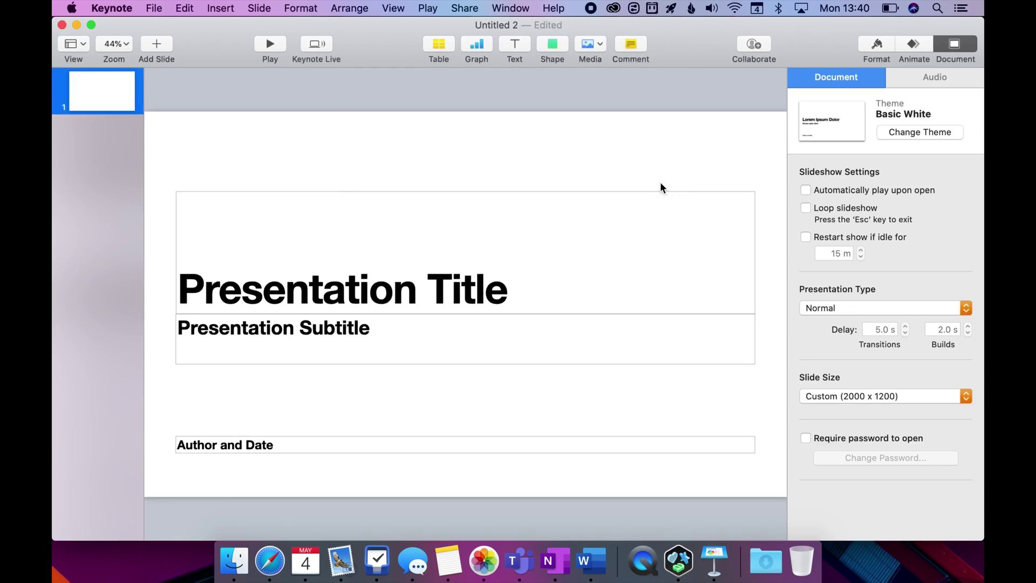
Hide the settings sidebar and show the object list in the Untitled 2 presentation.
left_click(877, 43)
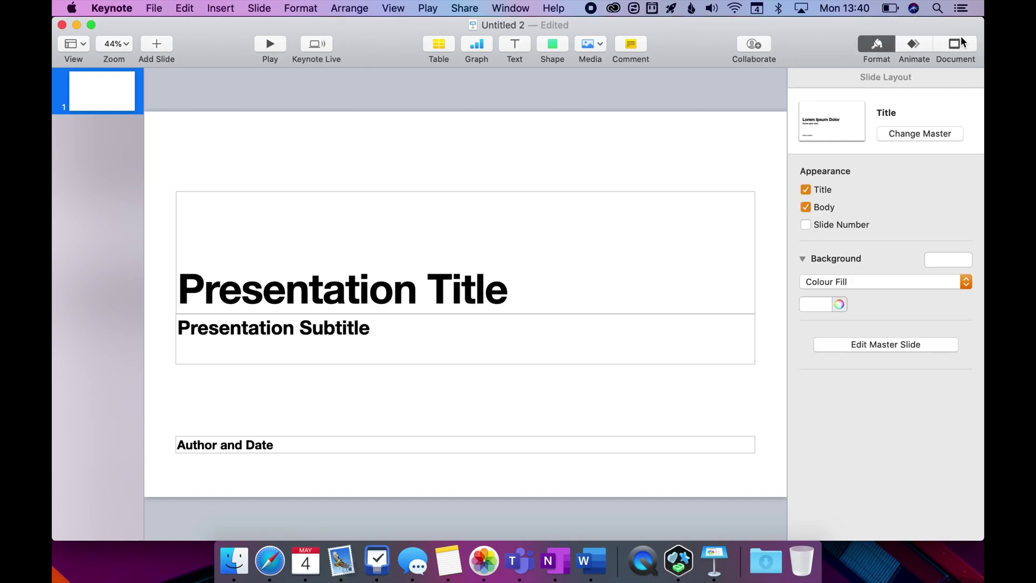
left_click(955, 44)
left_click(963, 42)
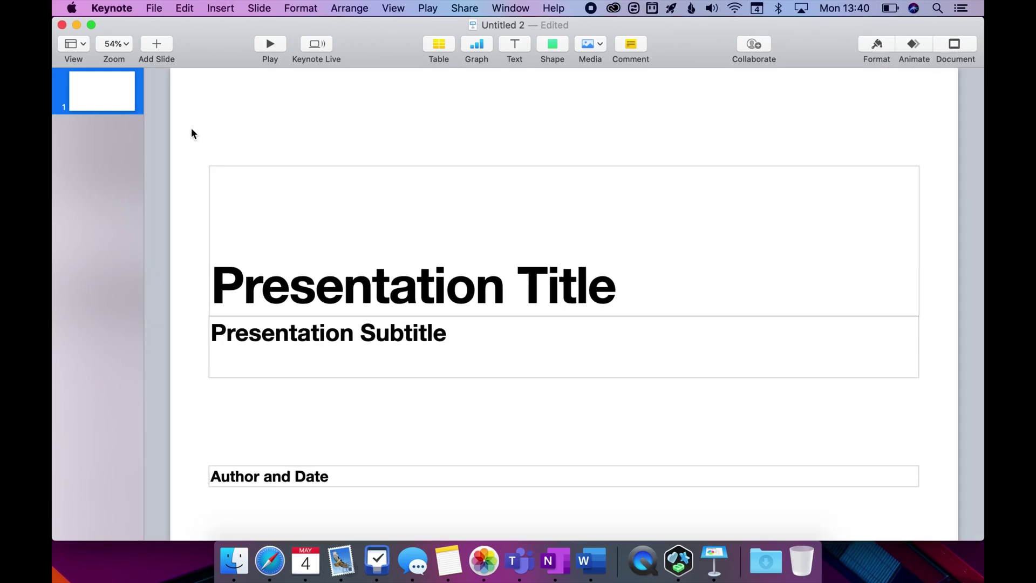
left_click(75, 44)
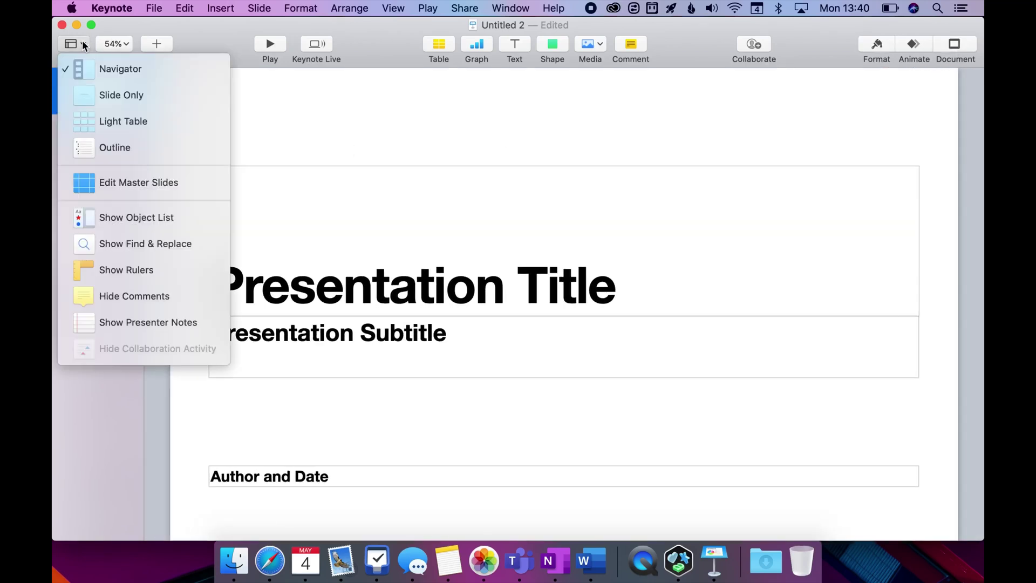
left_click(141, 215)
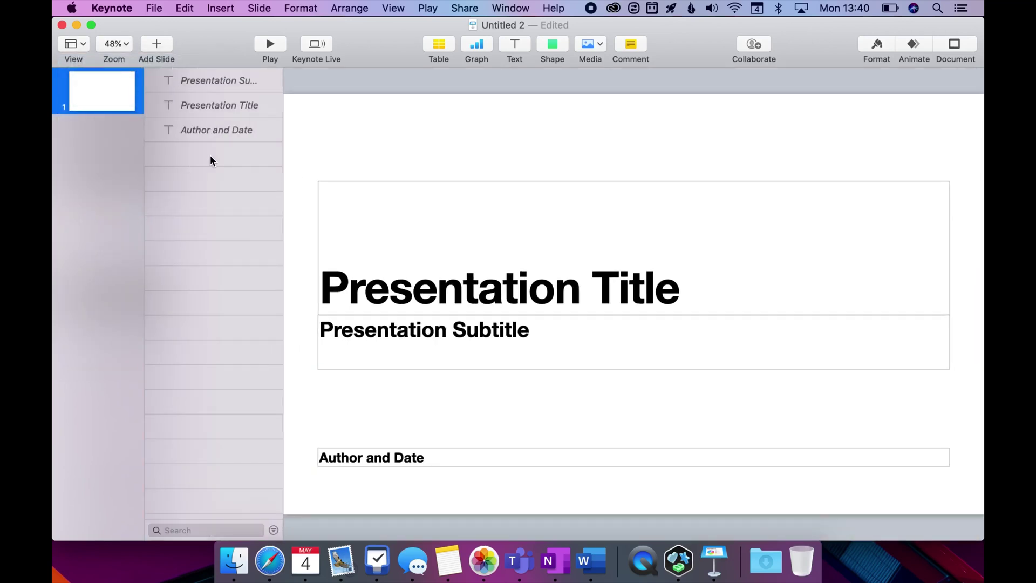
Add a slide with the Blank layout and delete the original title slide.
left_click(159, 43)
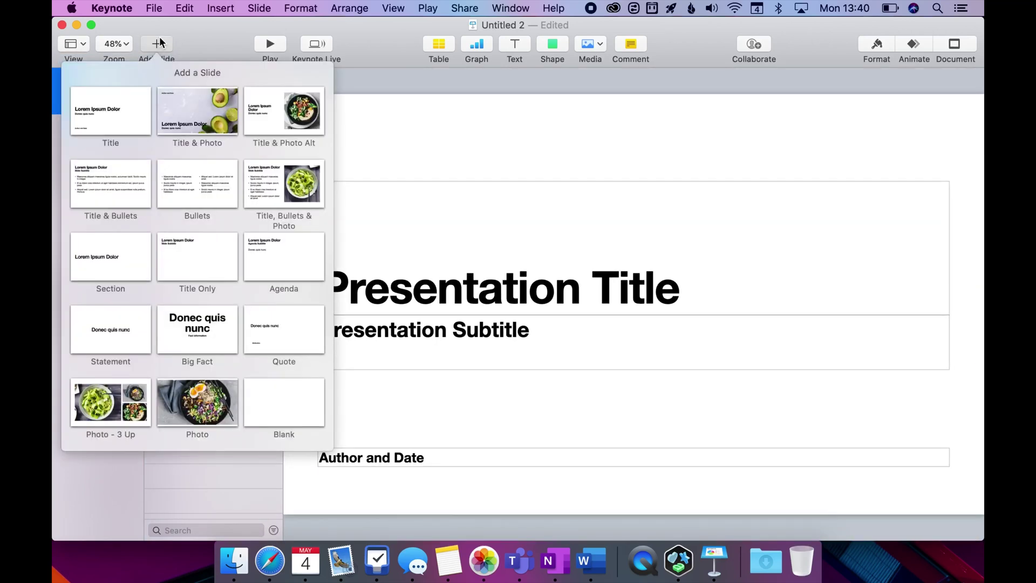
left_click(268, 398)
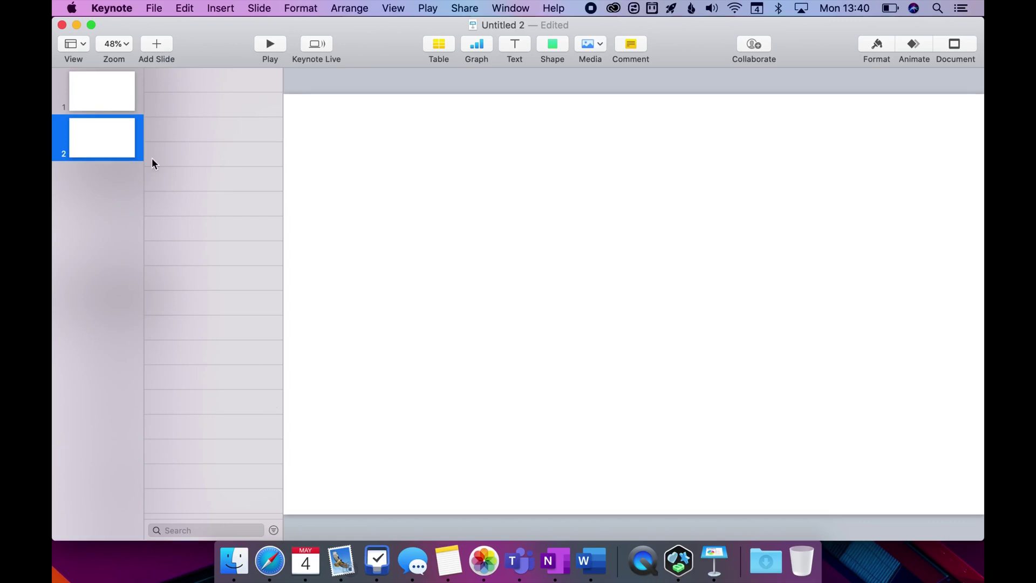
left_click(101, 95)
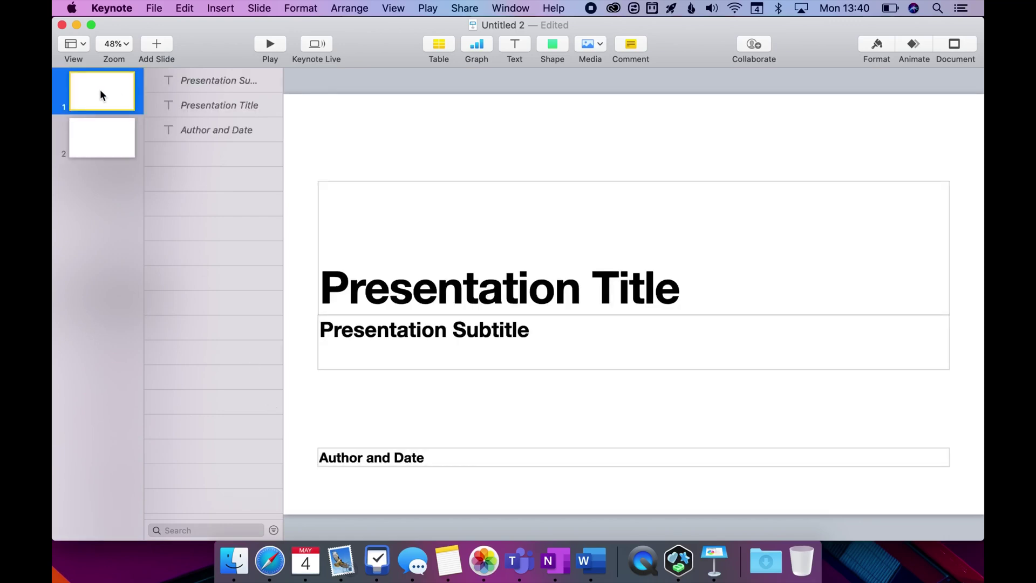
key("Delete")
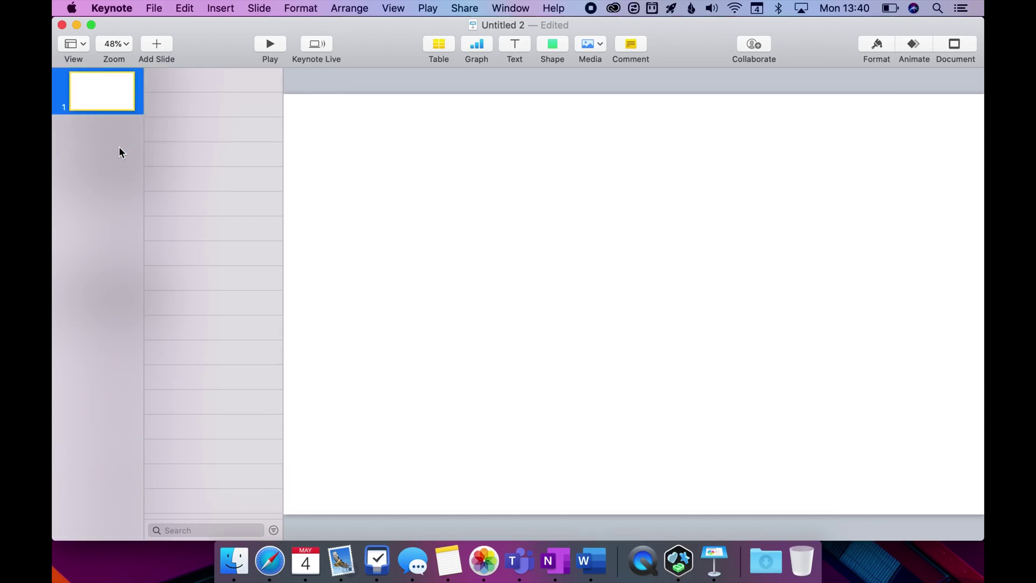
In iOS-Templates+UI-Elements.key, examine the status bar, navigation bar and tab bar objects on the Tabbed App (Light) slide 11.
key("super+grave")
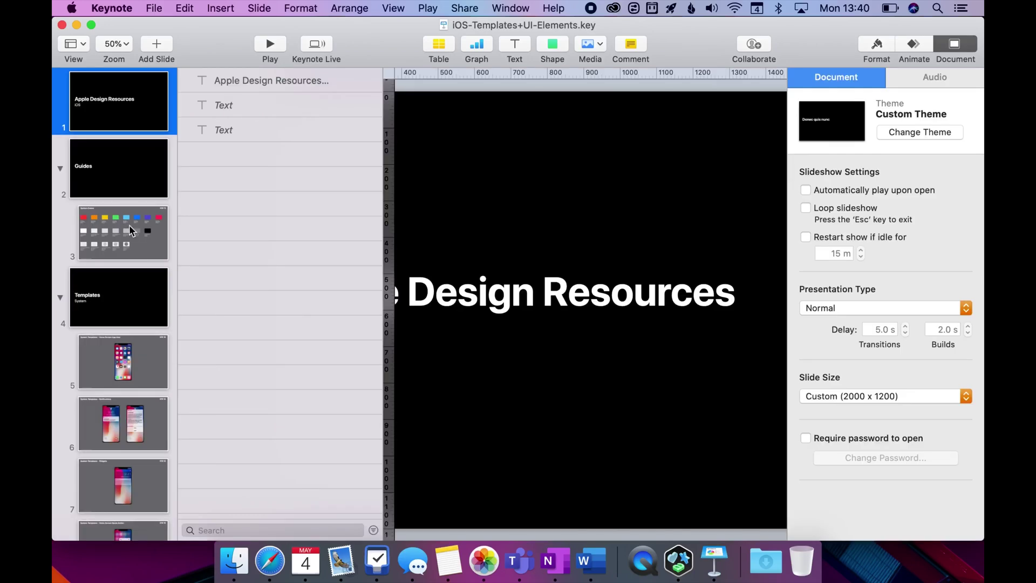
scroll(134, 278, "down", 15)
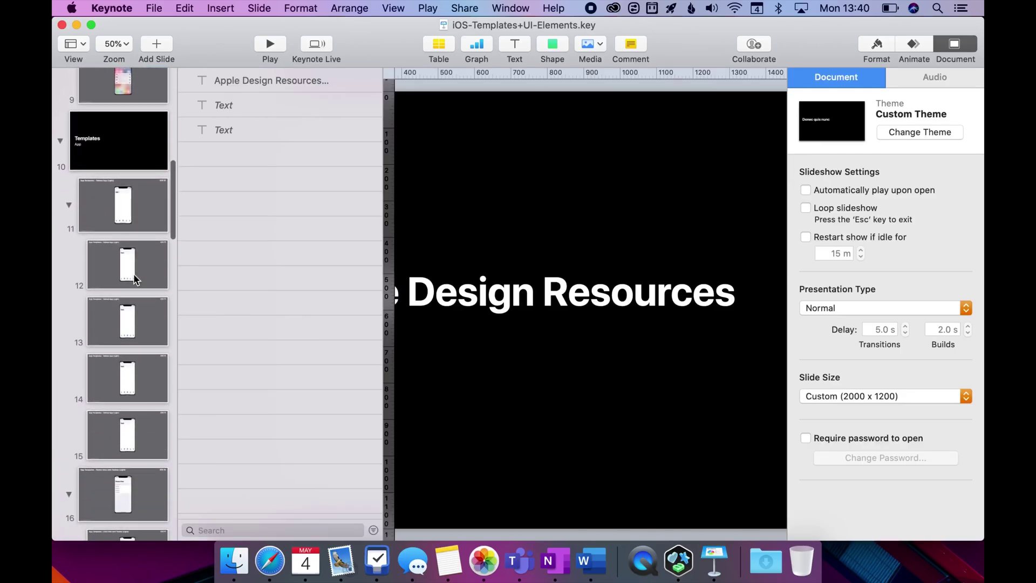
left_click(138, 203)
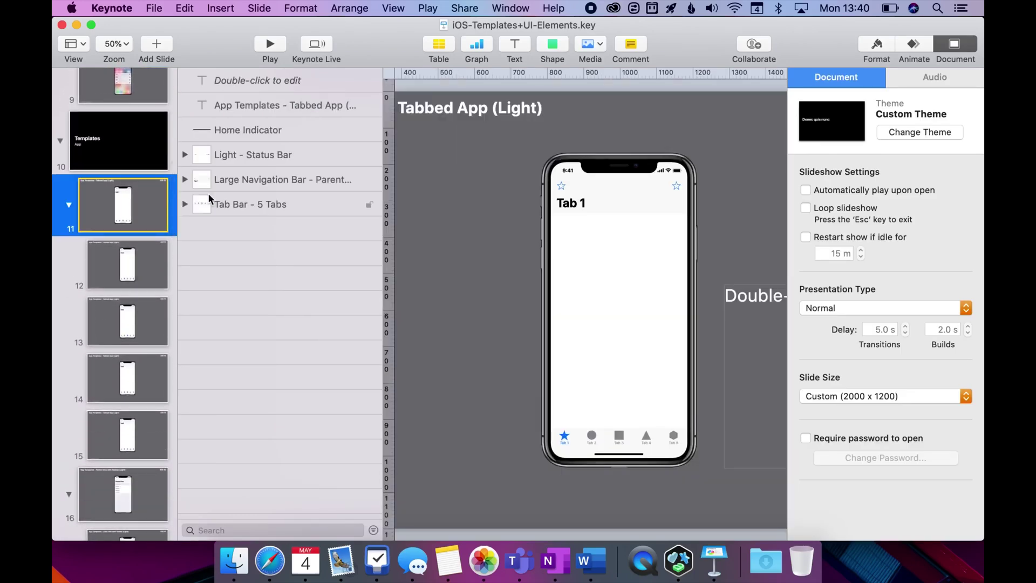
left_click(262, 155)
left_click(264, 185)
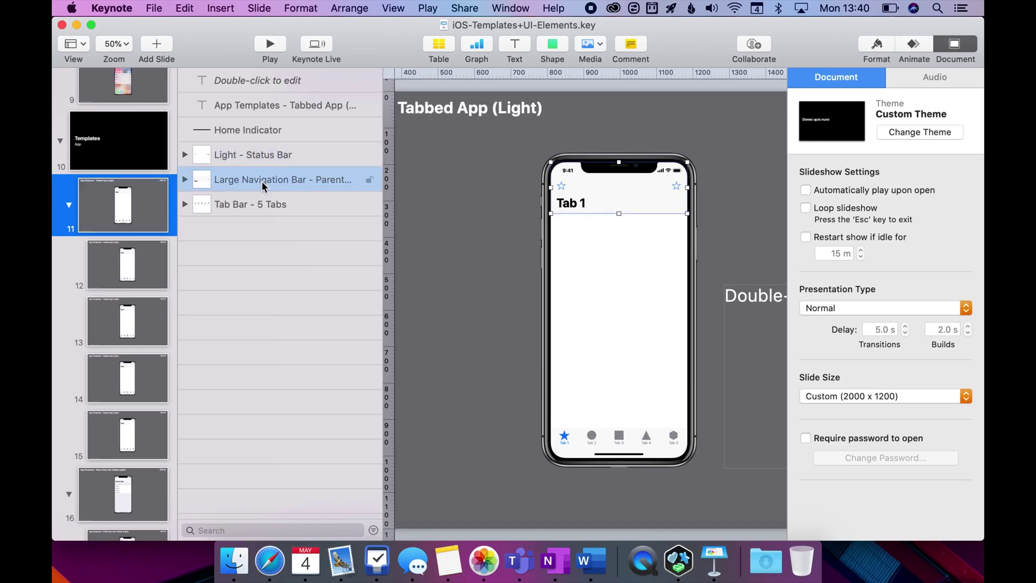
left_click(262, 210)
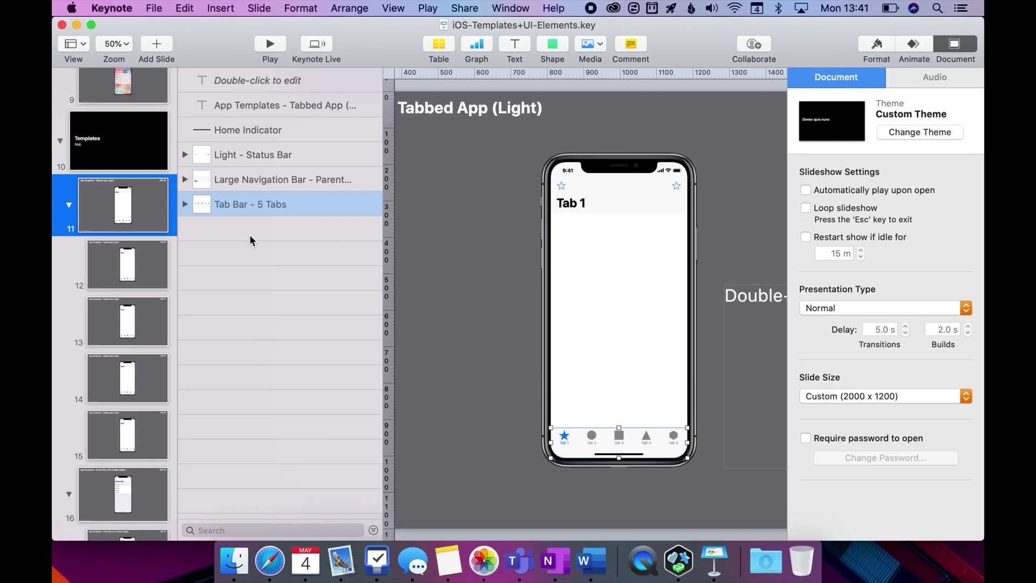
Open the master slides from the Tabbed App (Light) slide and copy the iPhone X Light (New) master.
right_click(141, 204)
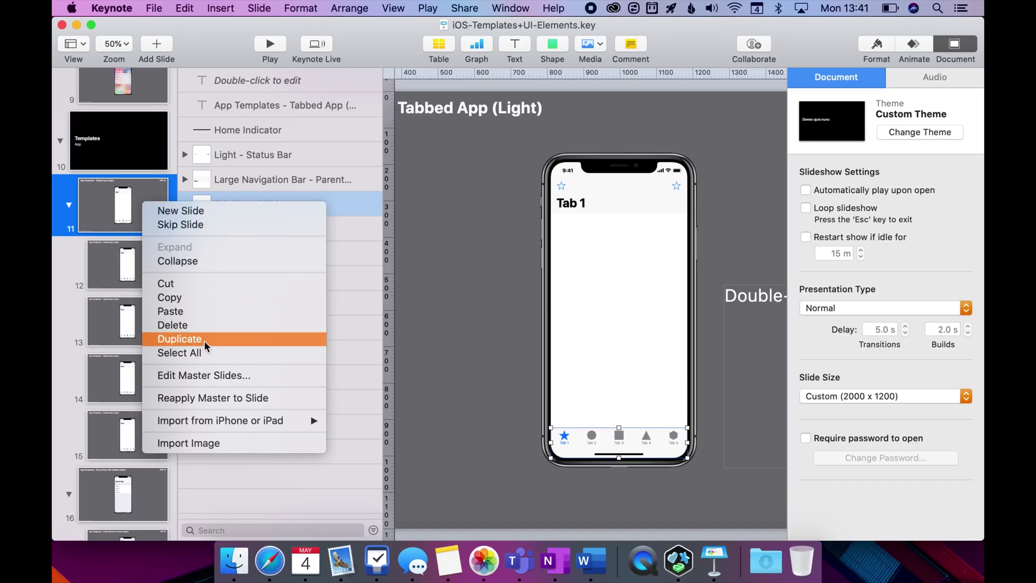
left_click(211, 378)
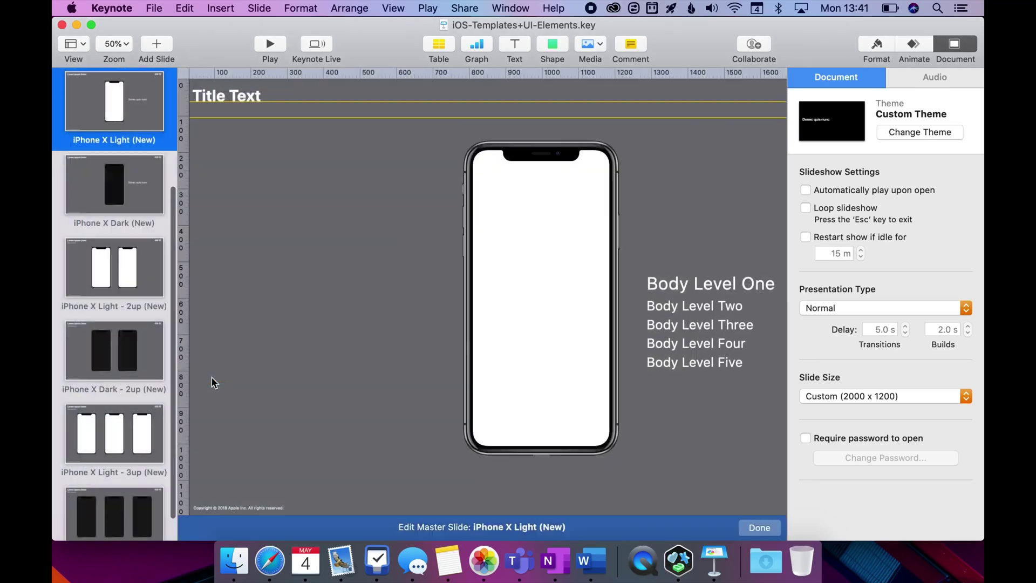
scroll(107, 325, "down", 2)
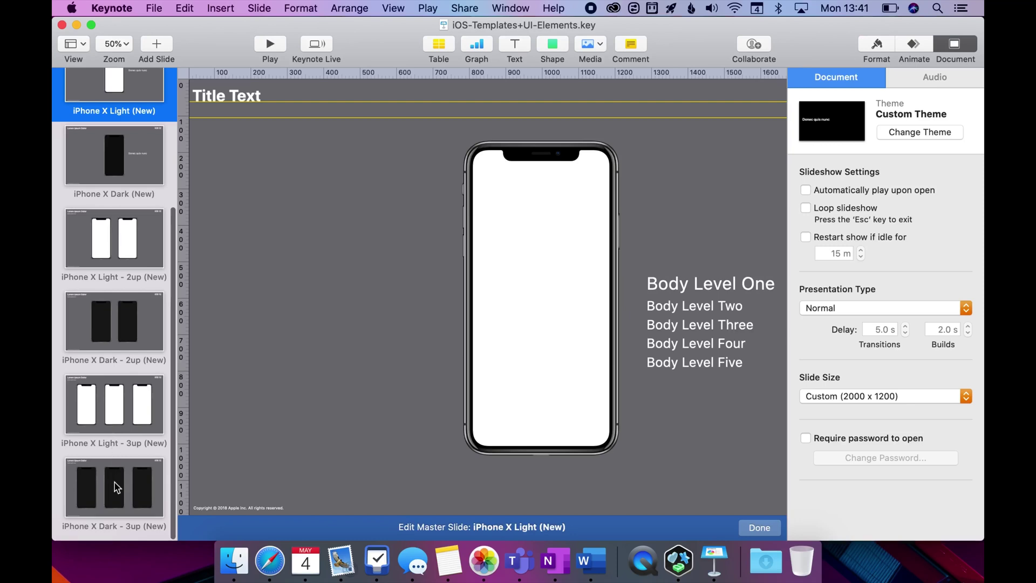
scroll(121, 165, "up", 6)
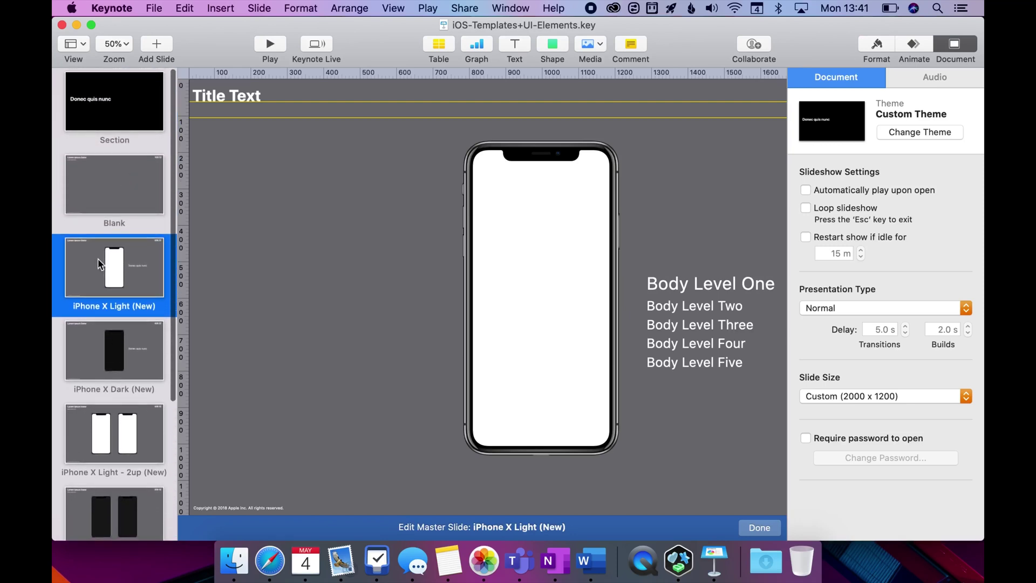
right_click(145, 276)
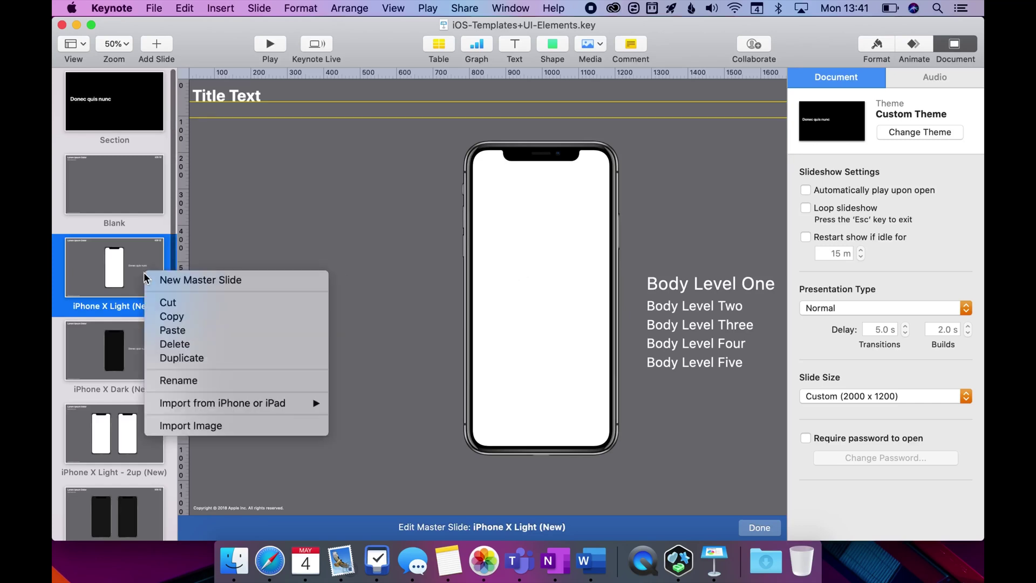
left_click(179, 322)
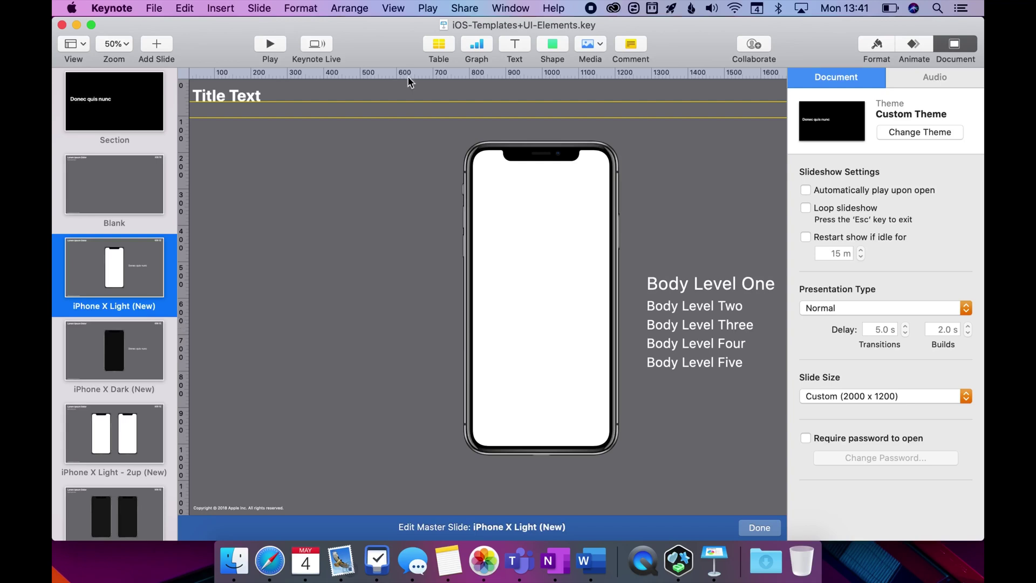
Paste the copied iPhone X Light (New) master after the Blank master in the Untitled 2 presentation and exit master slide editing.
left_click(499, 7)
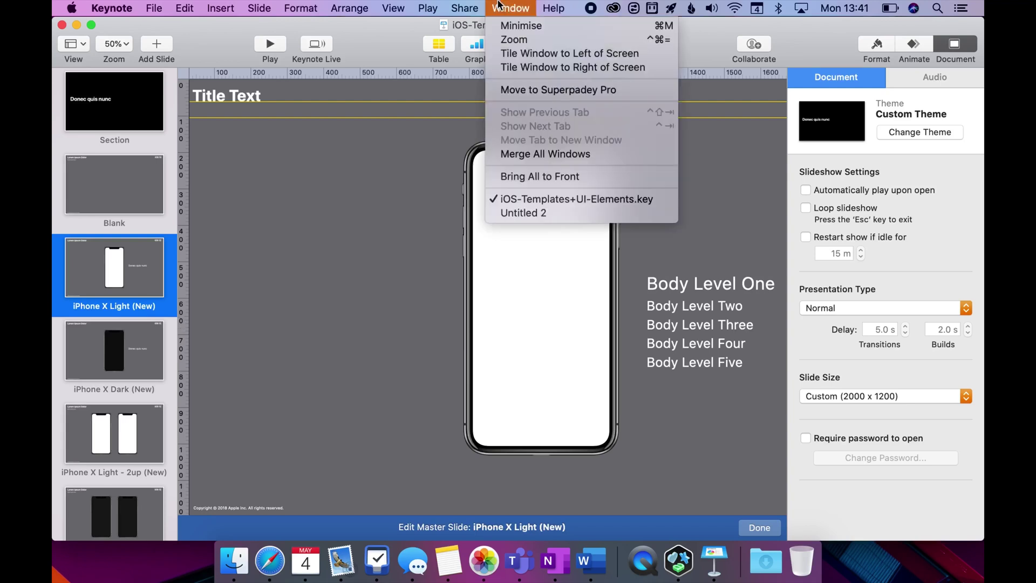
left_click(508, 213)
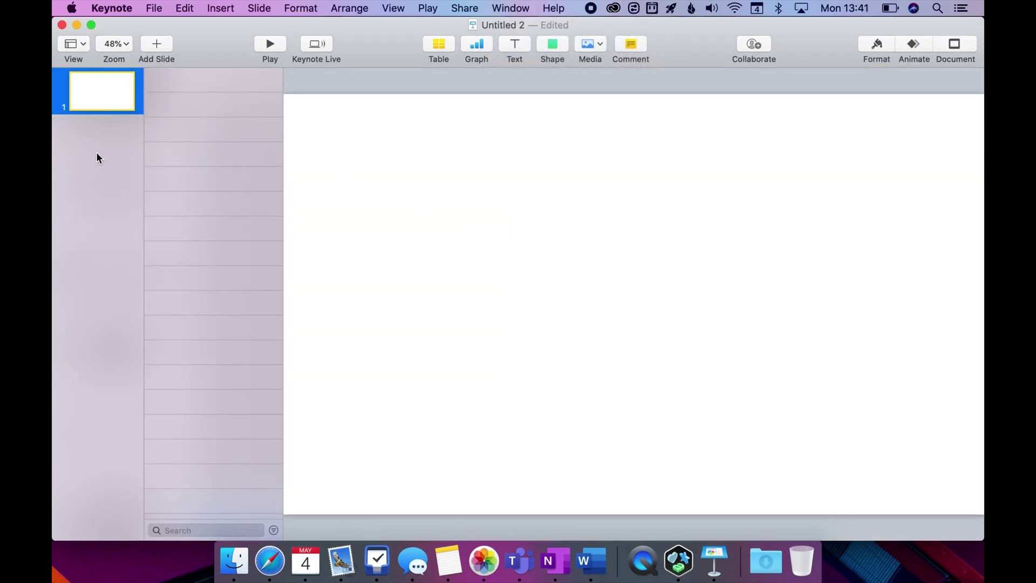
left_click(81, 45)
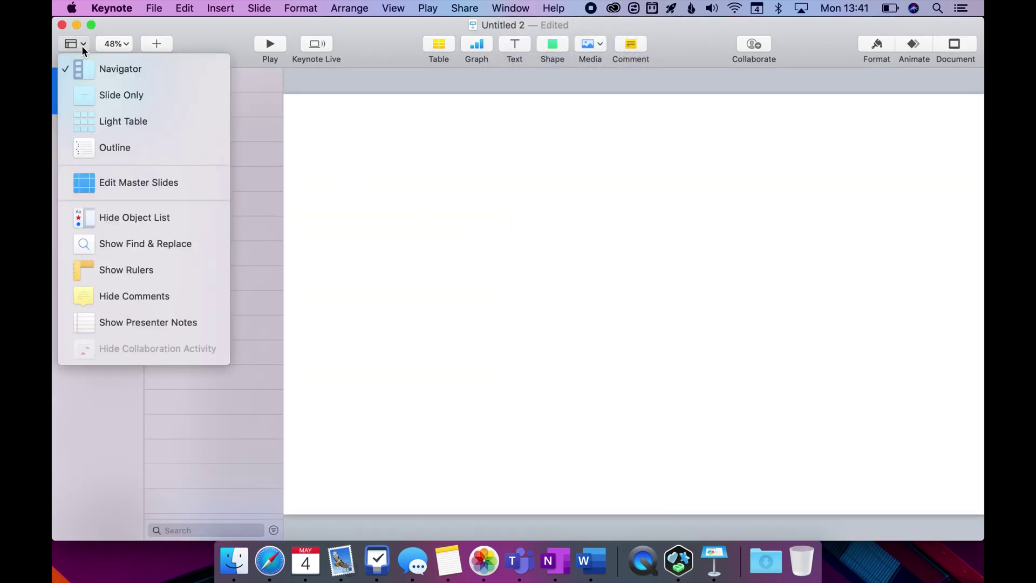
left_click(111, 183)
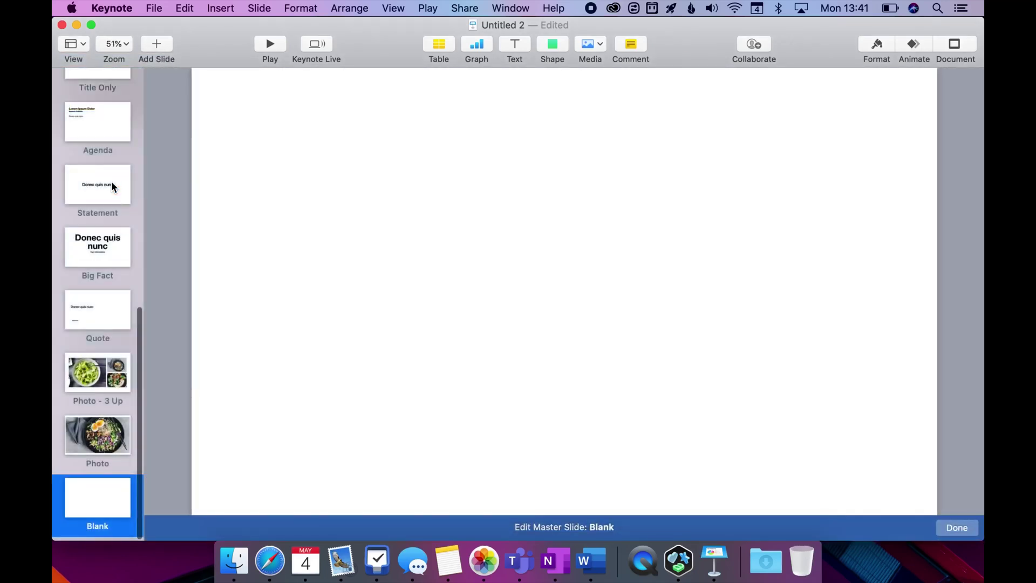
scroll(110, 330, "down", 1)
left_click(112, 476)
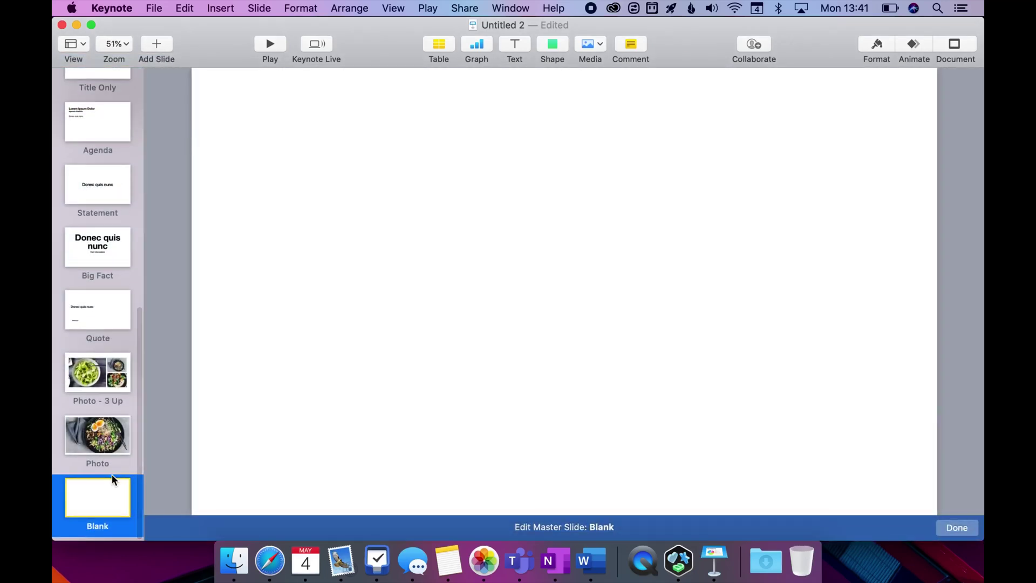
left_click(184, 9)
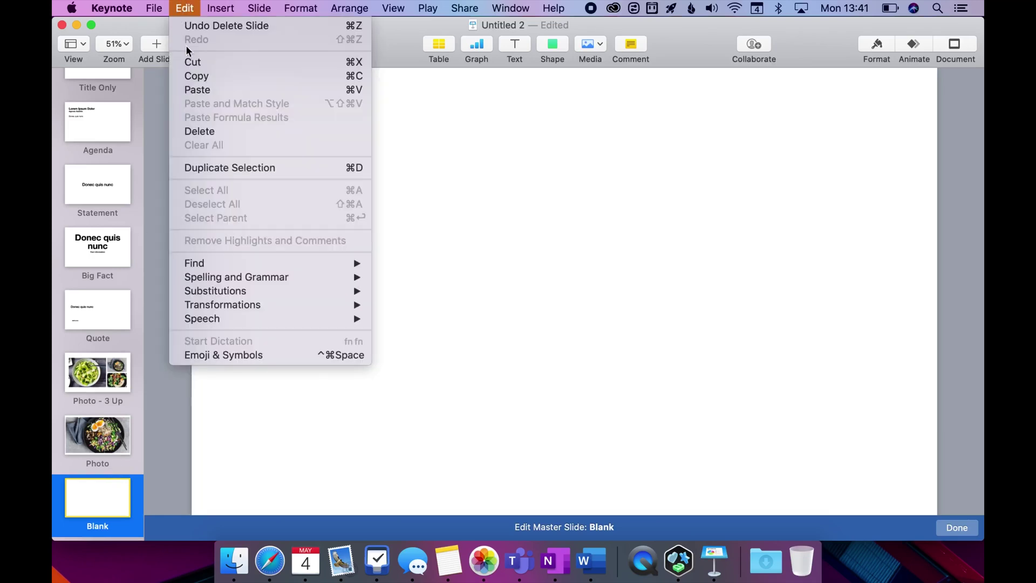
left_click(190, 89)
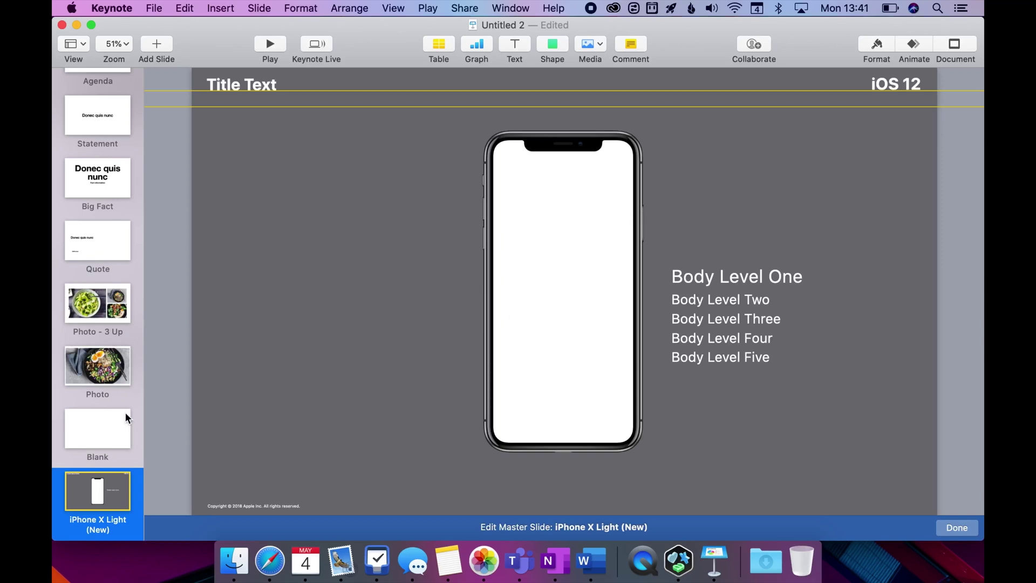
scroll(125, 412, "up", 15)
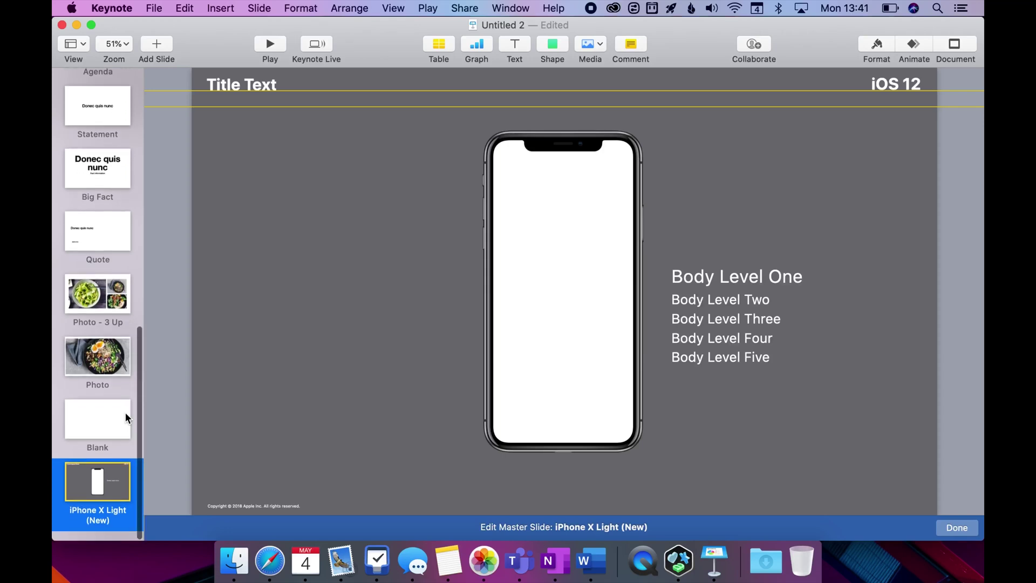
scroll(125, 413, "up", 5)
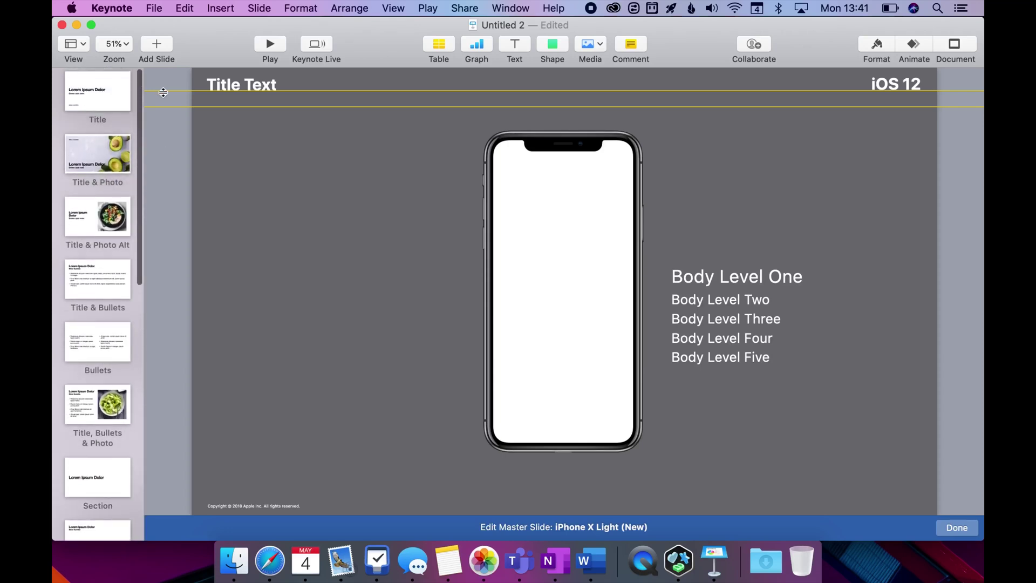
left_click(83, 47)
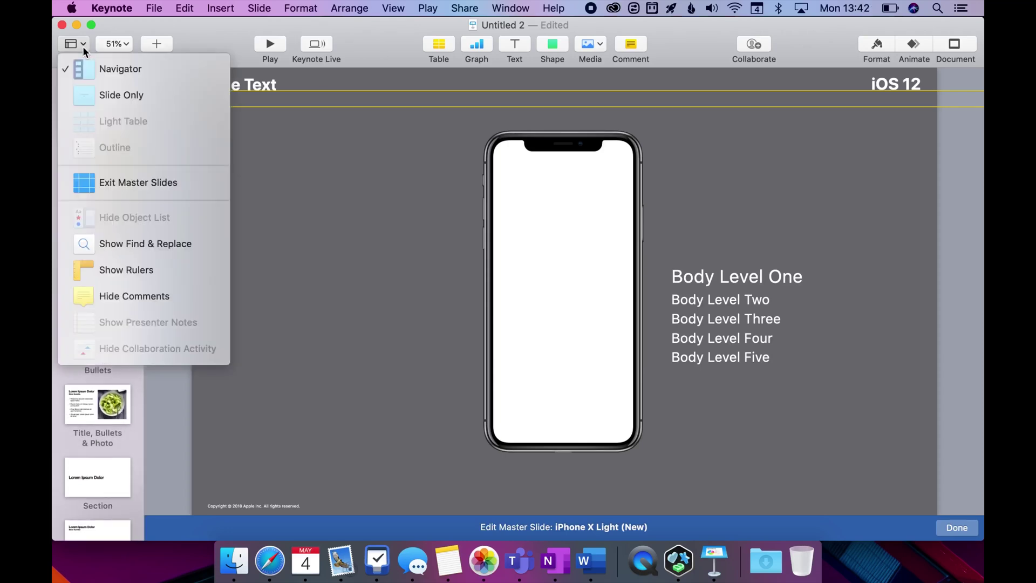
left_click(103, 177)
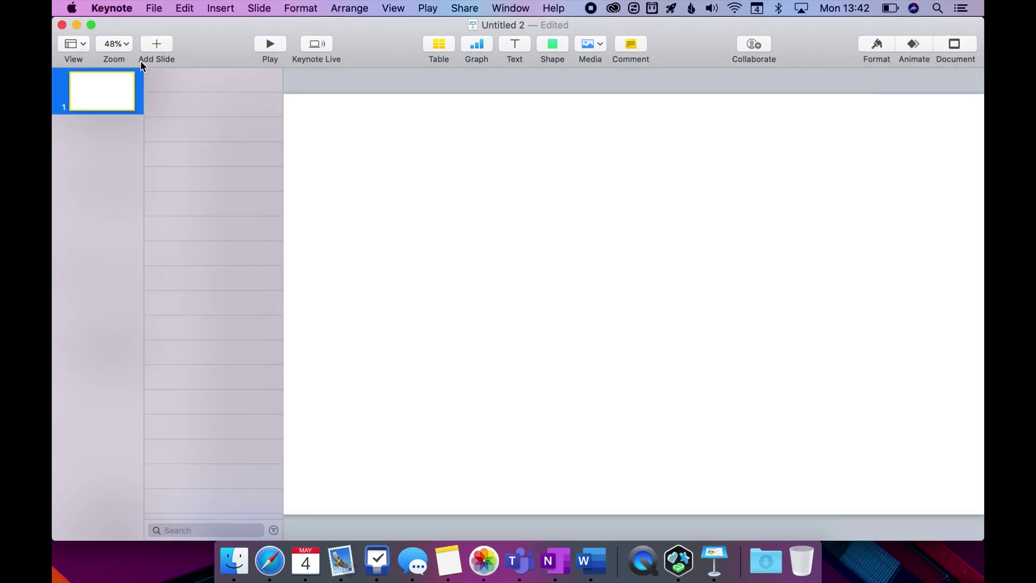
Change slide 1's master from Blank to iPhone X Light (New).
left_click(875, 45)
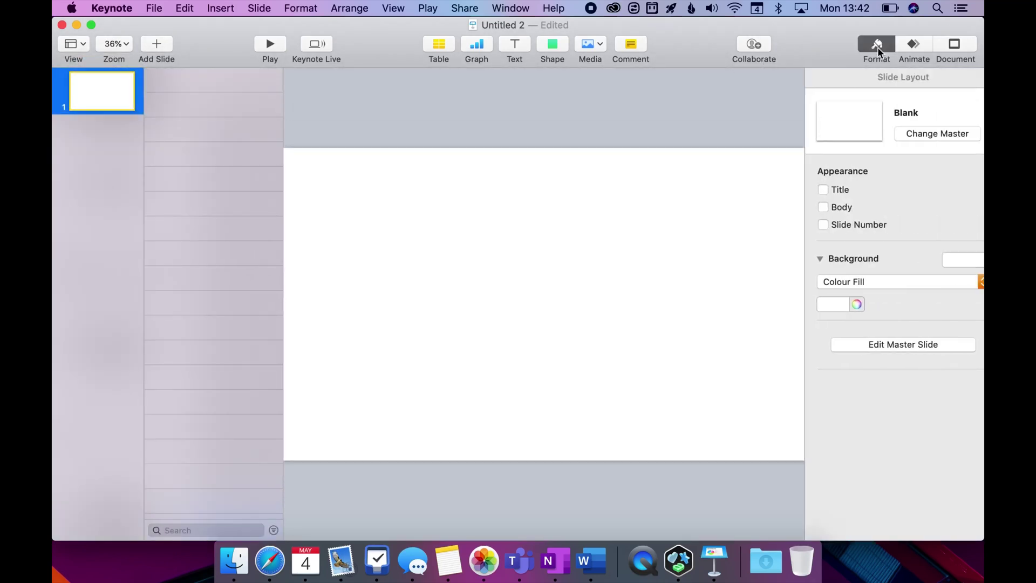
left_click(937, 43)
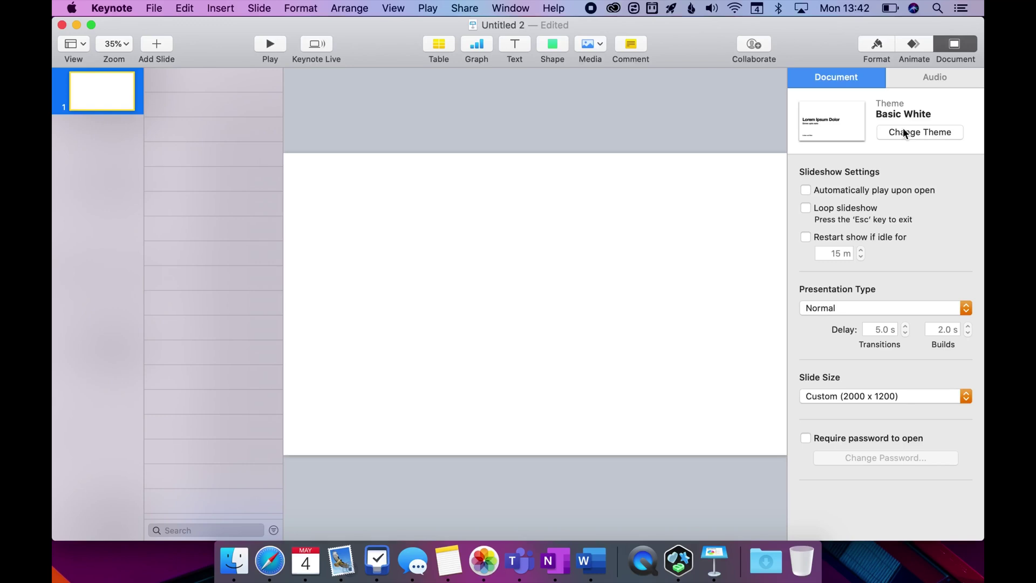
left_click(878, 44)
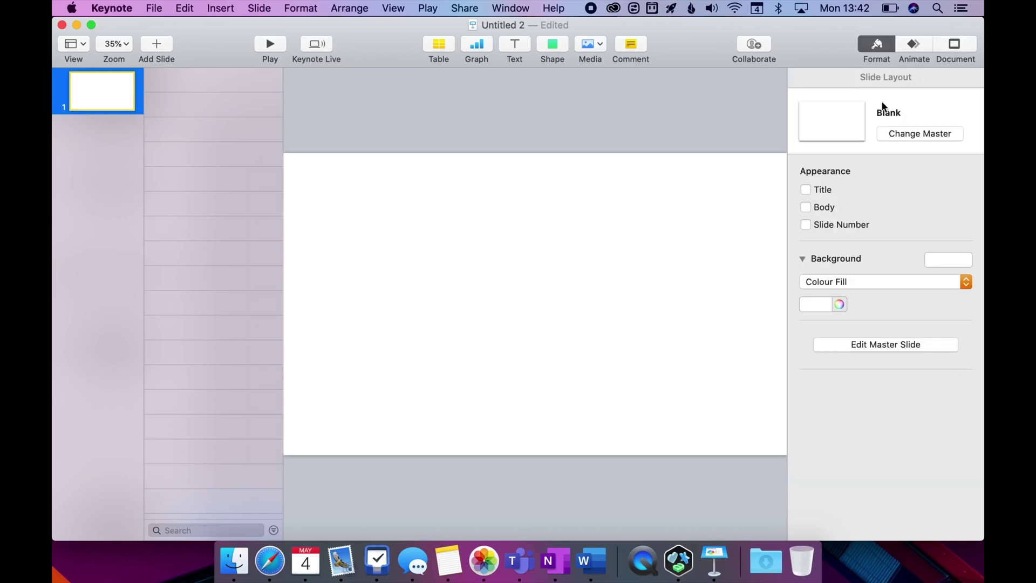
left_click(889, 128)
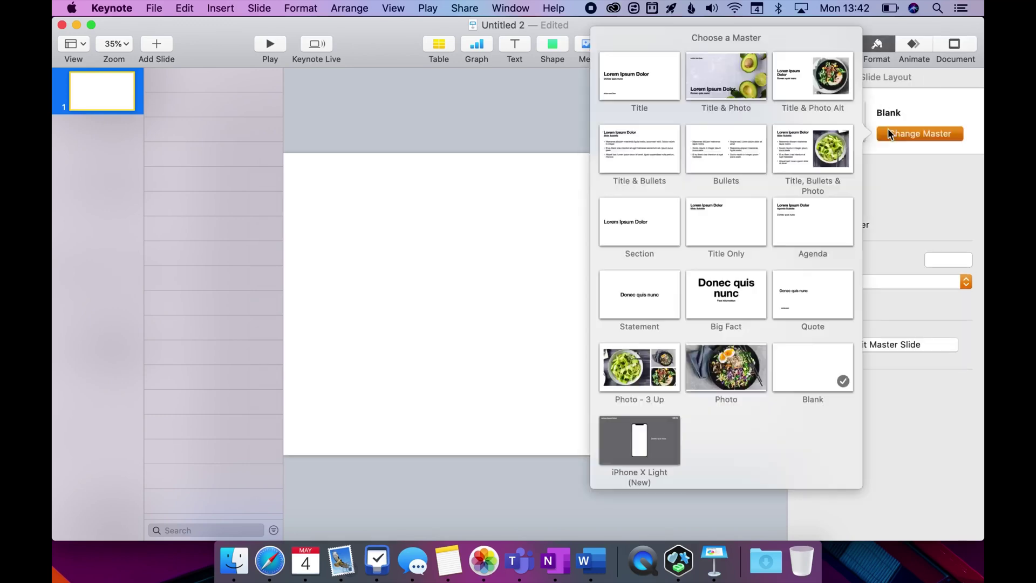
left_click(639, 441)
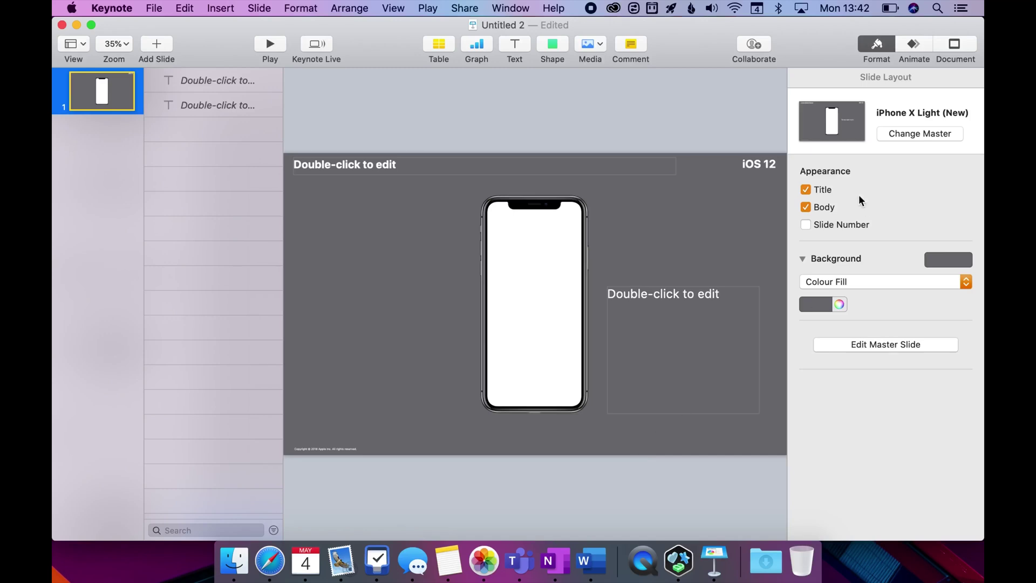
Add a second slide with the iPhone X Light (New) layout and return to slide 1.
left_click(157, 45)
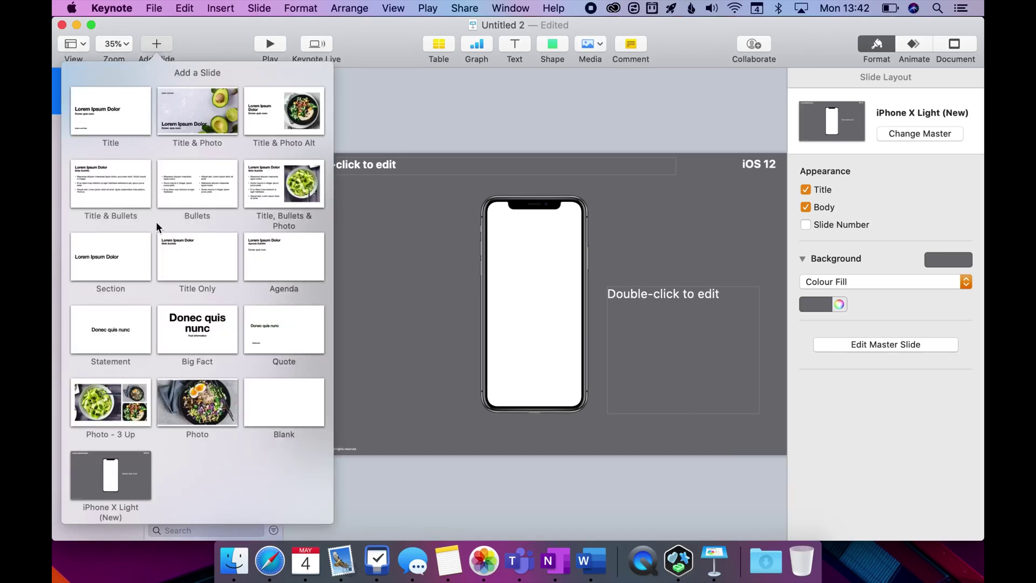
left_click(124, 479)
left_click(90, 87)
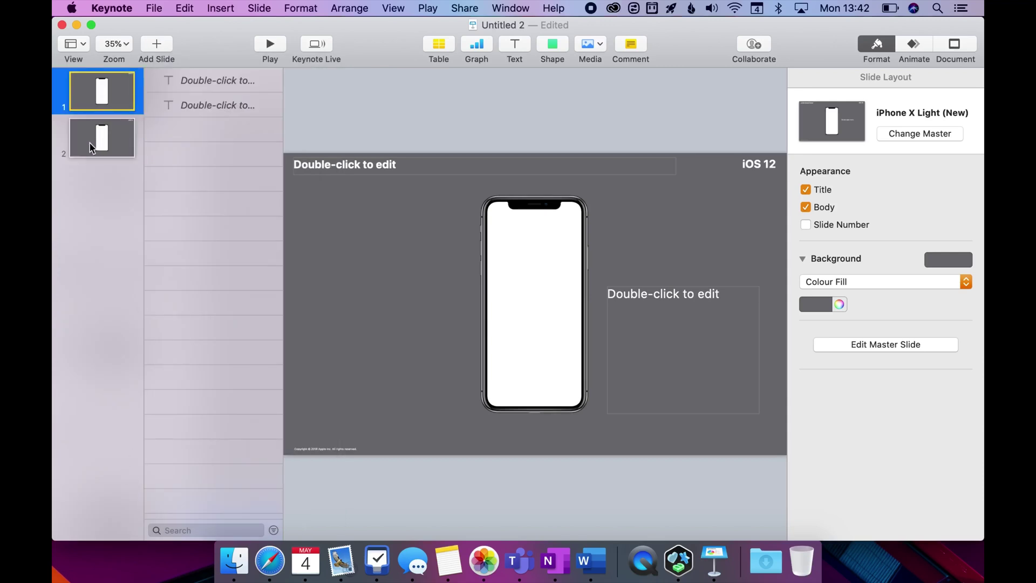
left_click(84, 138)
left_click(92, 99)
left_click(94, 142)
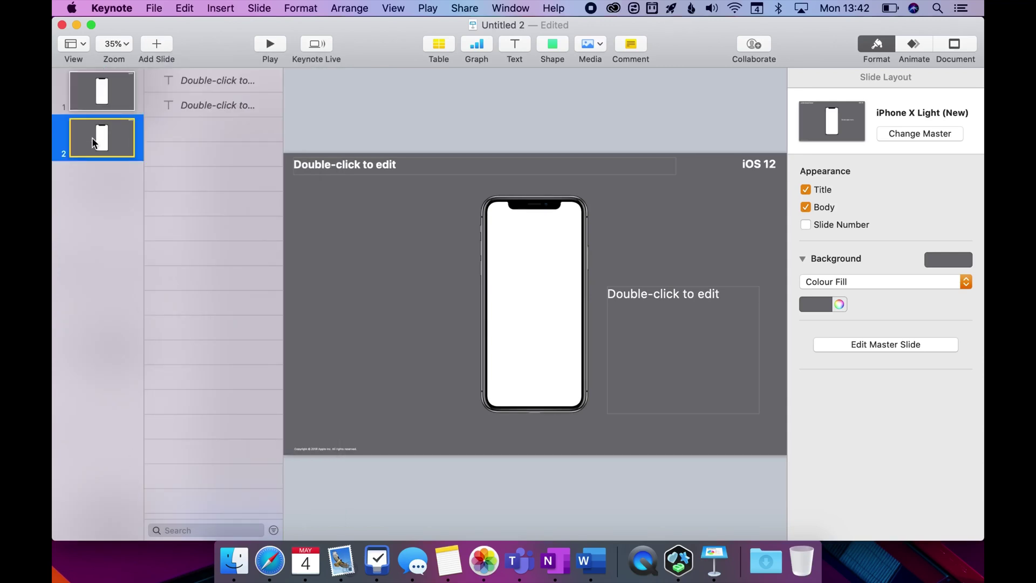
left_click(103, 106)
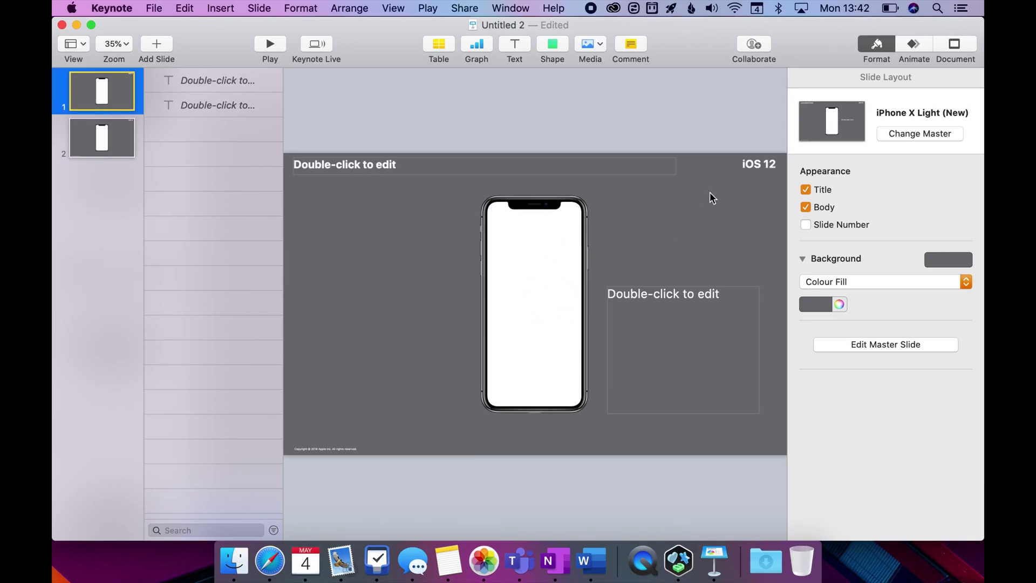
Switch to the iOS-Templates+UI-Elements.key presentation and exit its master slide editing.
key("super+Tab")
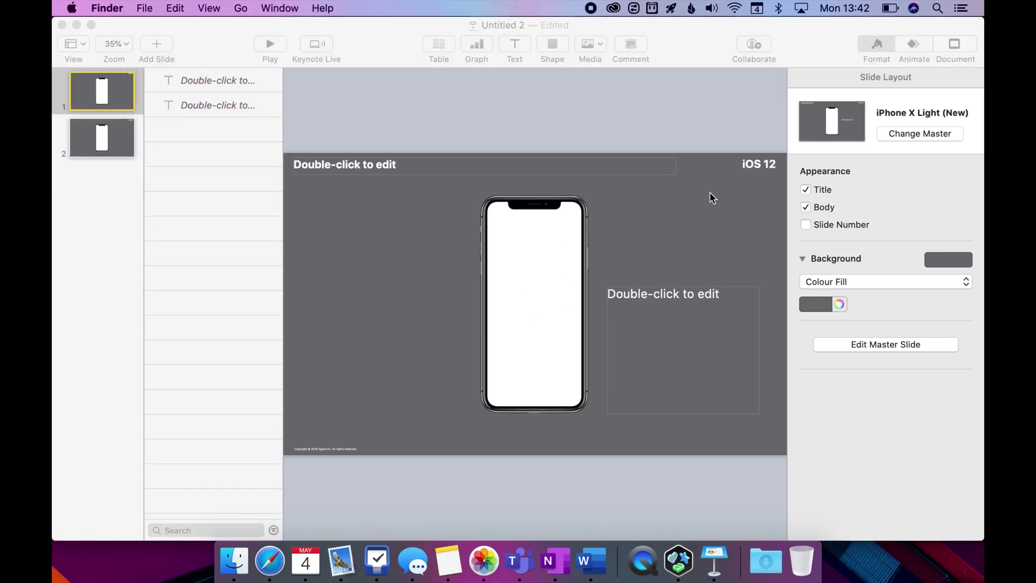
left_click(680, 20)
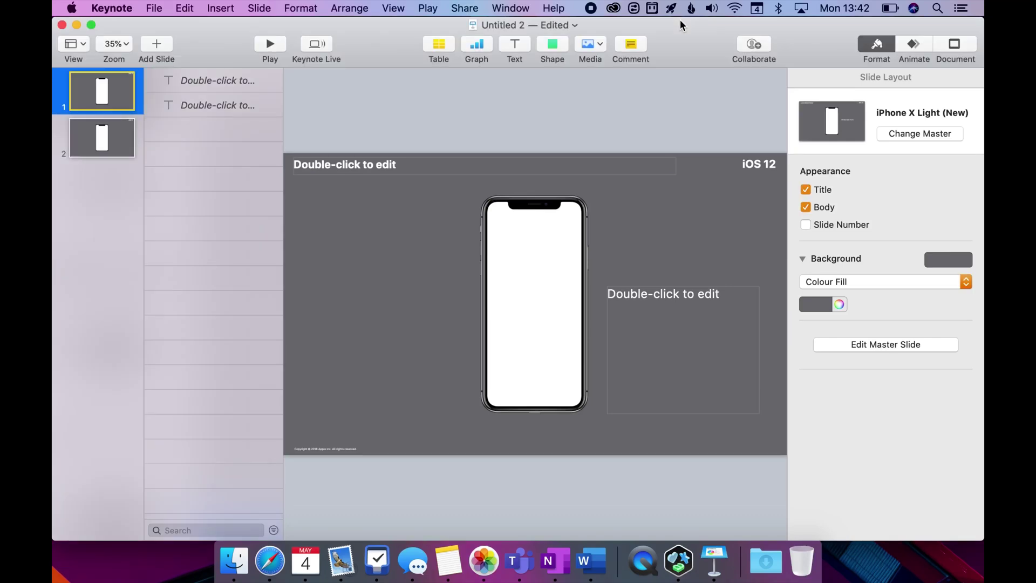
left_click(511, 8)
left_click(532, 203)
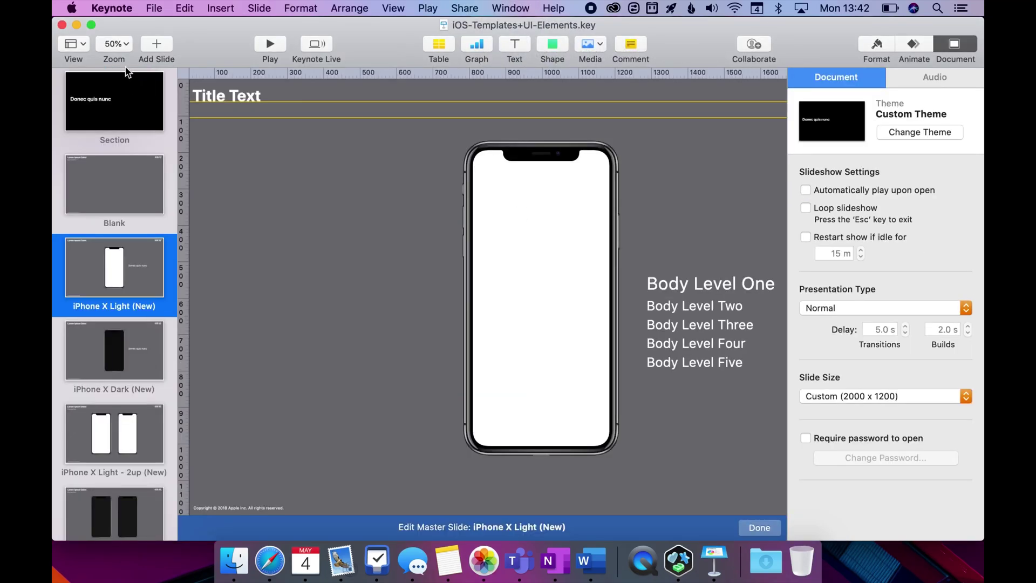
left_click(75, 44)
left_click(115, 189)
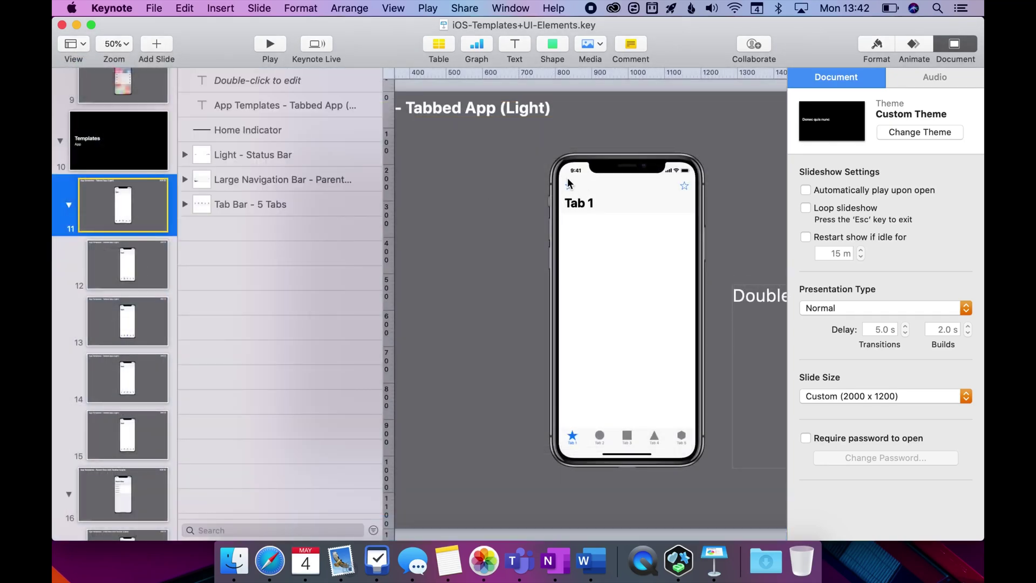
Copy the Home Indicator, Light - Status Bar, Large Navigation Bar and Tab Bar - 5 Tabs objects together from slide 11.
left_click(285, 156)
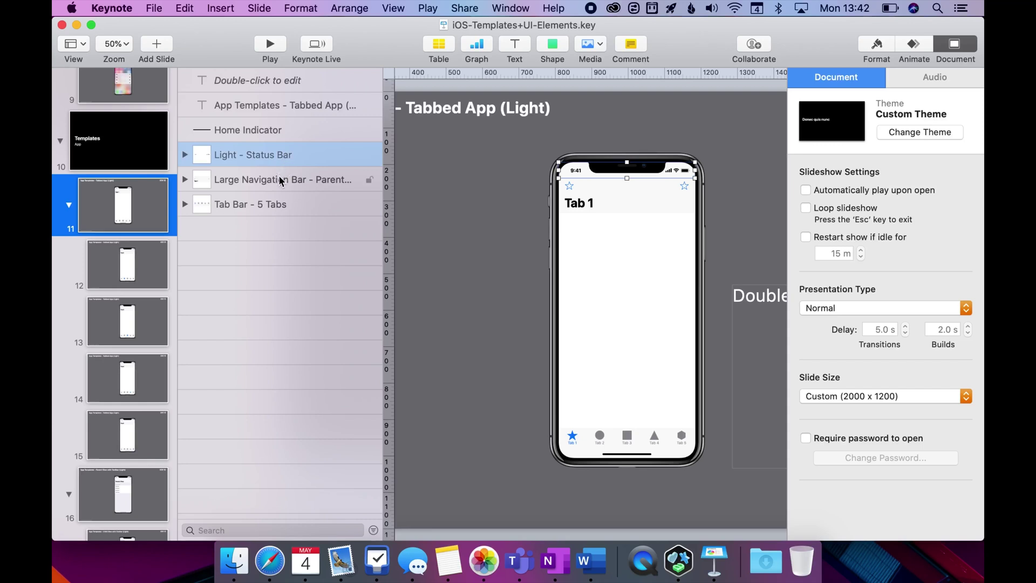
left_click(282, 180)
left_click(280, 206)
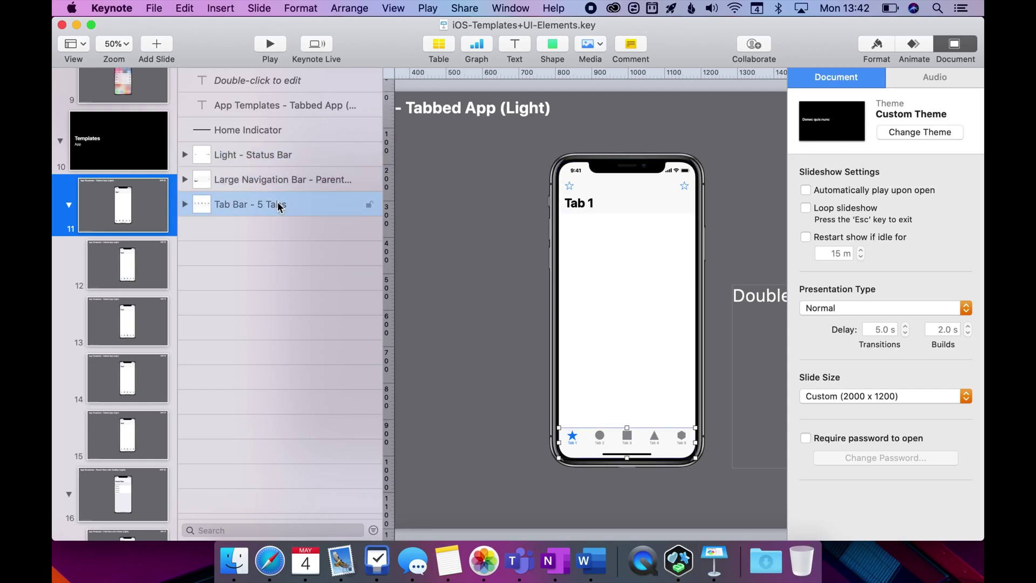
left_click(274, 184, "shift")
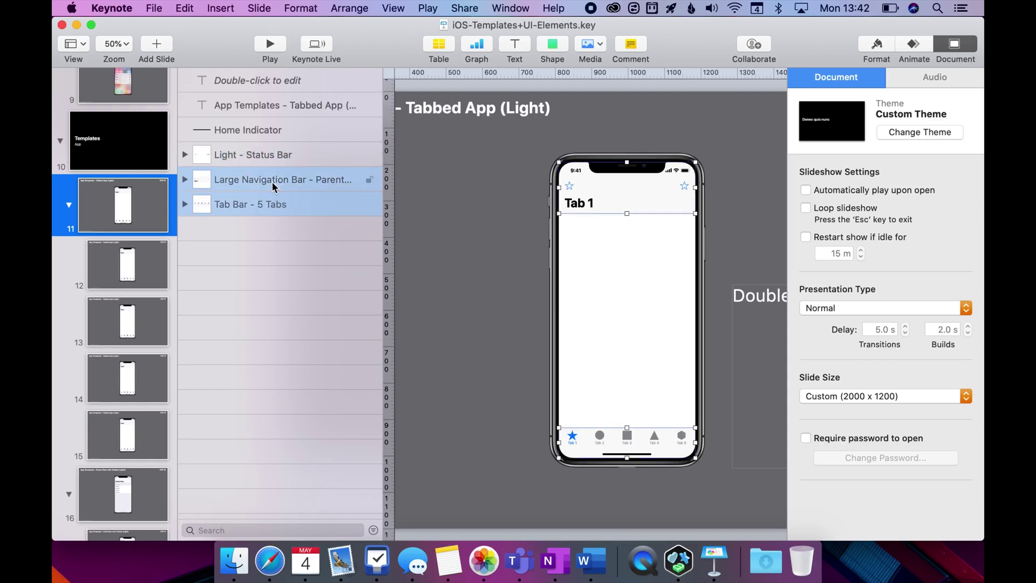
left_click(269, 161, "shift")
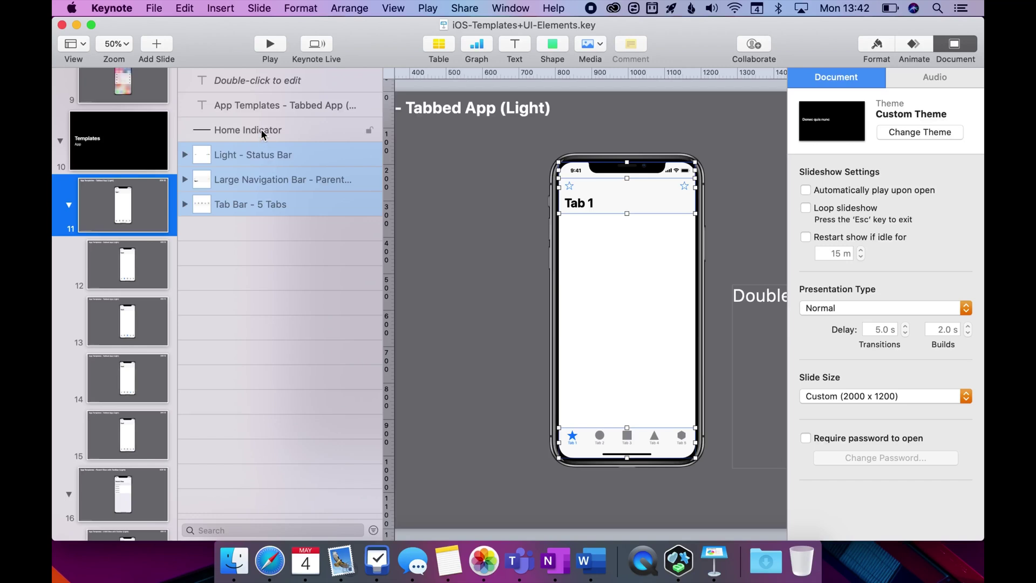
left_click(263, 134, "shift")
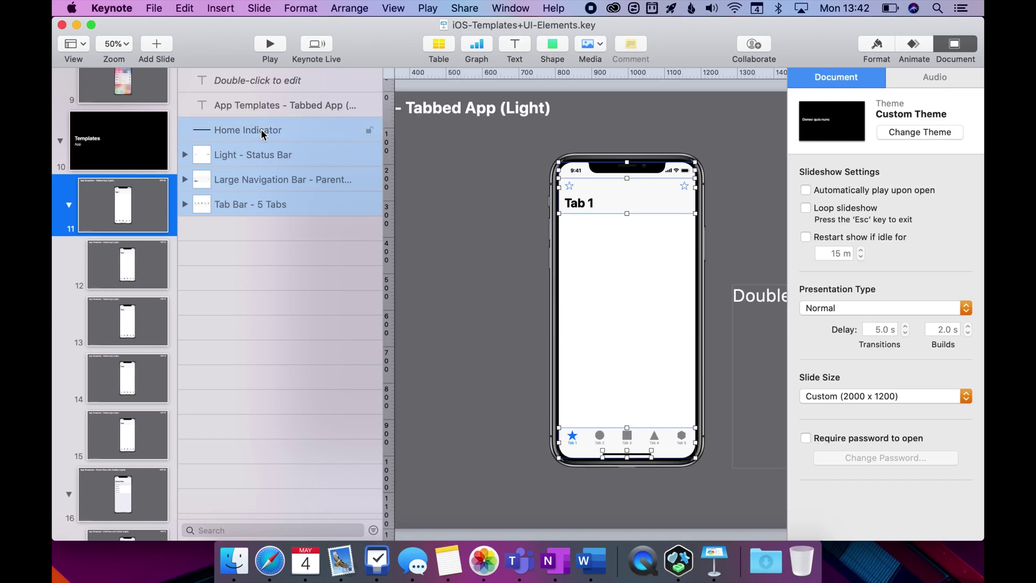
right_click(260, 135)
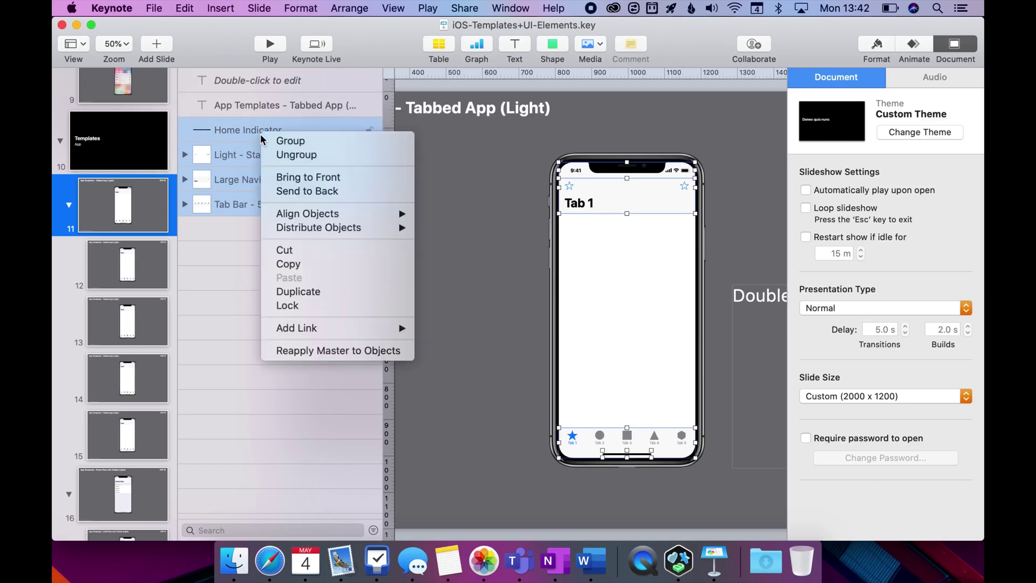
left_click(299, 264)
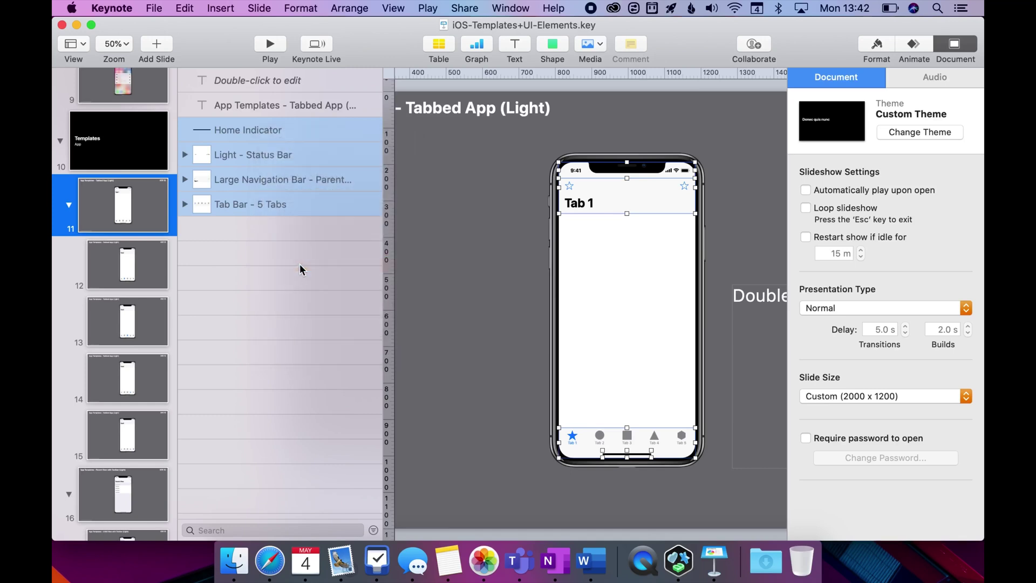
Paste the copied interface elements onto slide 1 of Untitled 2 and check their fit on the iPhone screen.
key("super+grave")
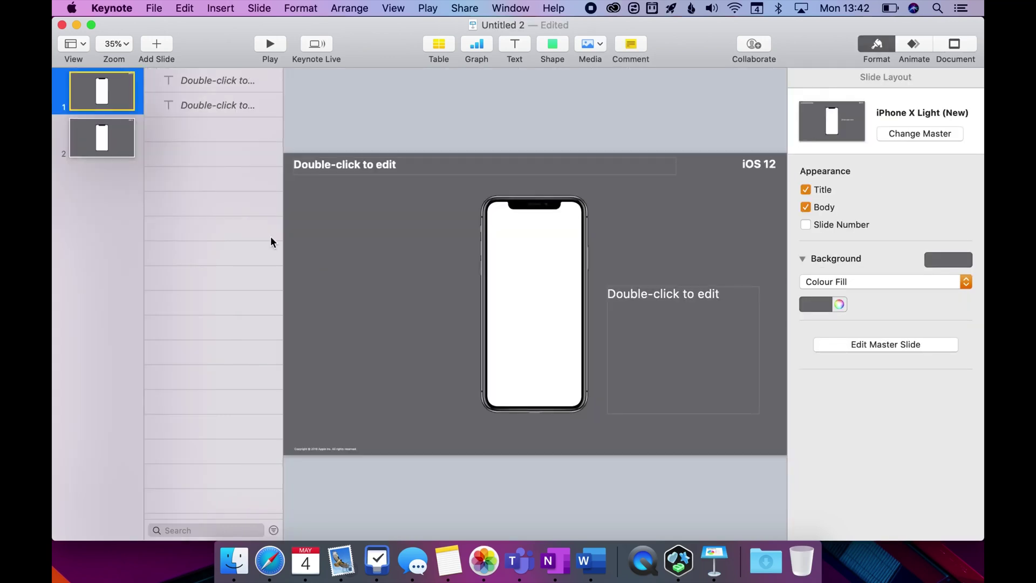
left_click(179, 128)
key("super+v")
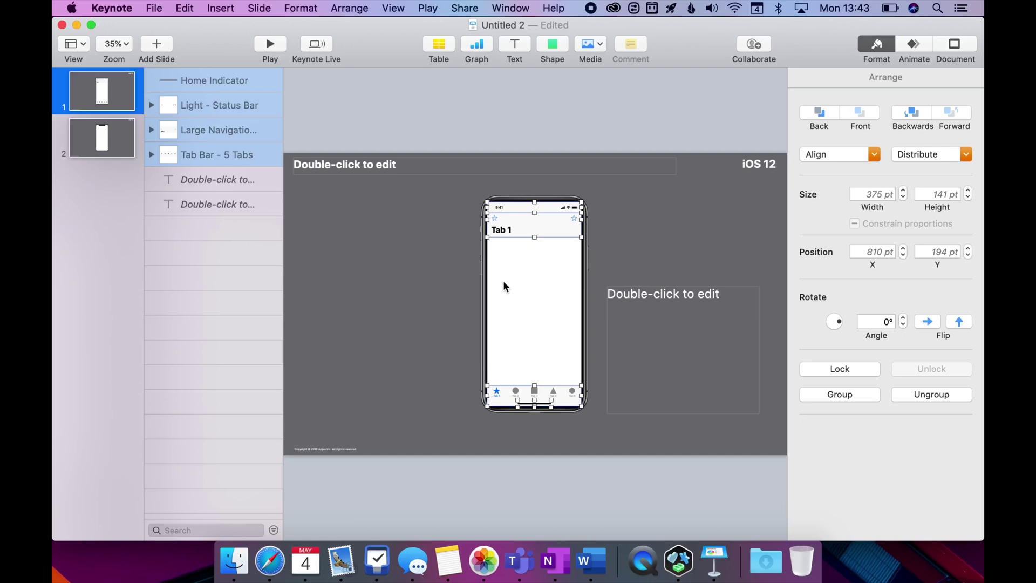
scroll(504, 282, "up", 8)
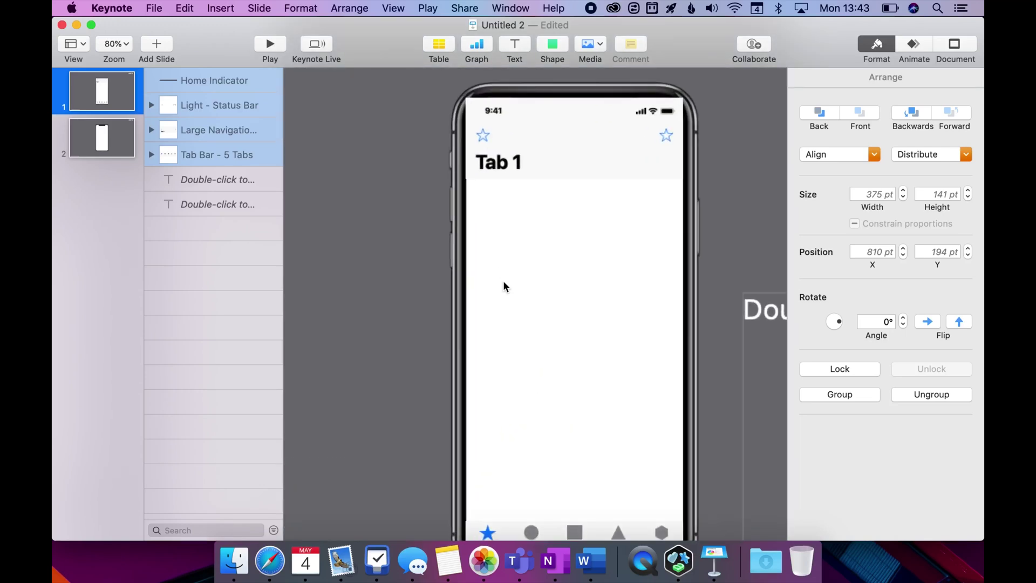
scroll(503, 282, "down", 6)
scroll(503, 281, "up", 3)
scroll(504, 281, "down", 2)
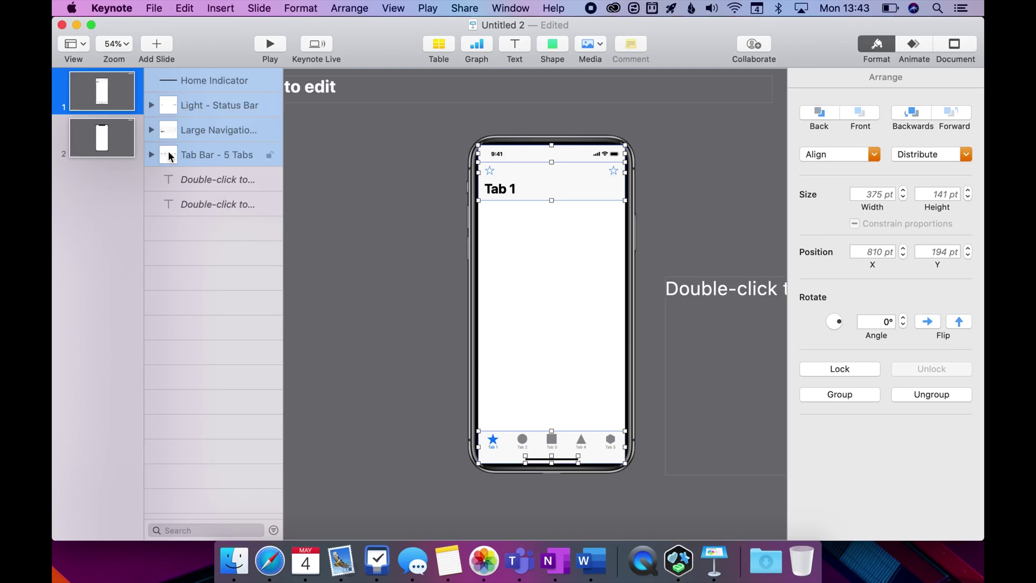
Reorder the four pasted interface elements below the two placeholder texts in the object list and check them individually.
left_click_drag(168, 164, 171, 207)
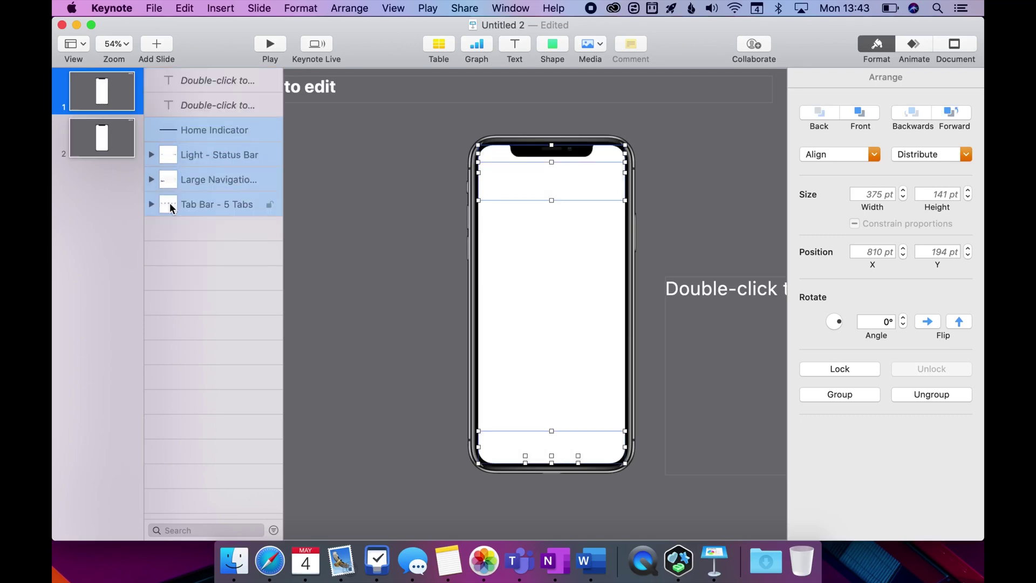
left_click(184, 247)
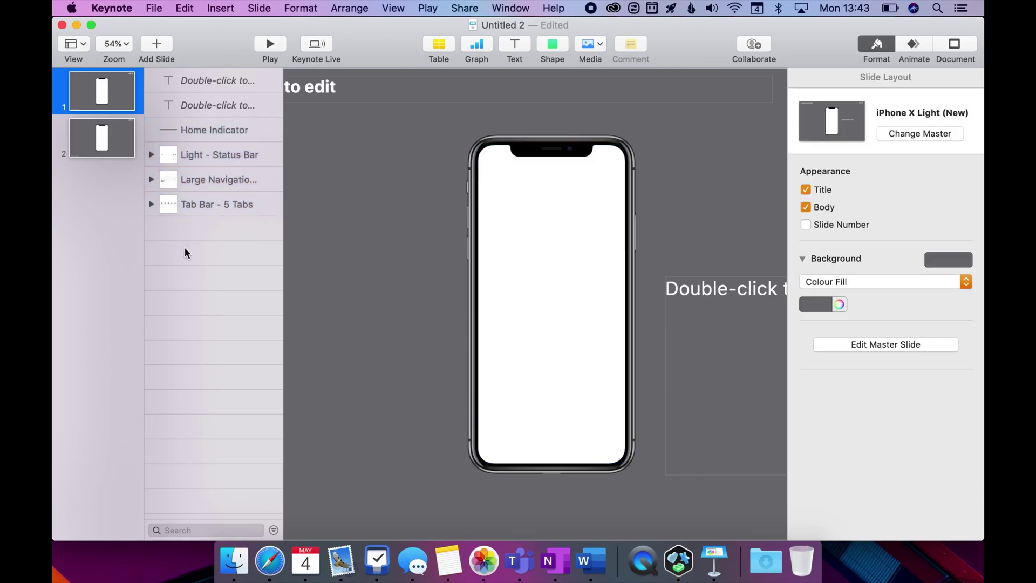
left_click(169, 163)
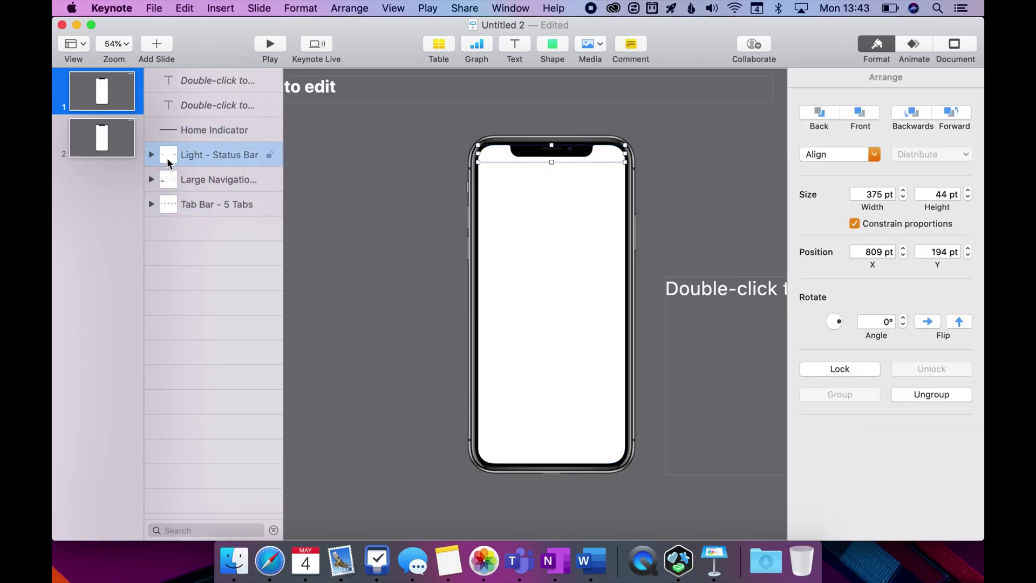
left_click(169, 183)
left_click(168, 206)
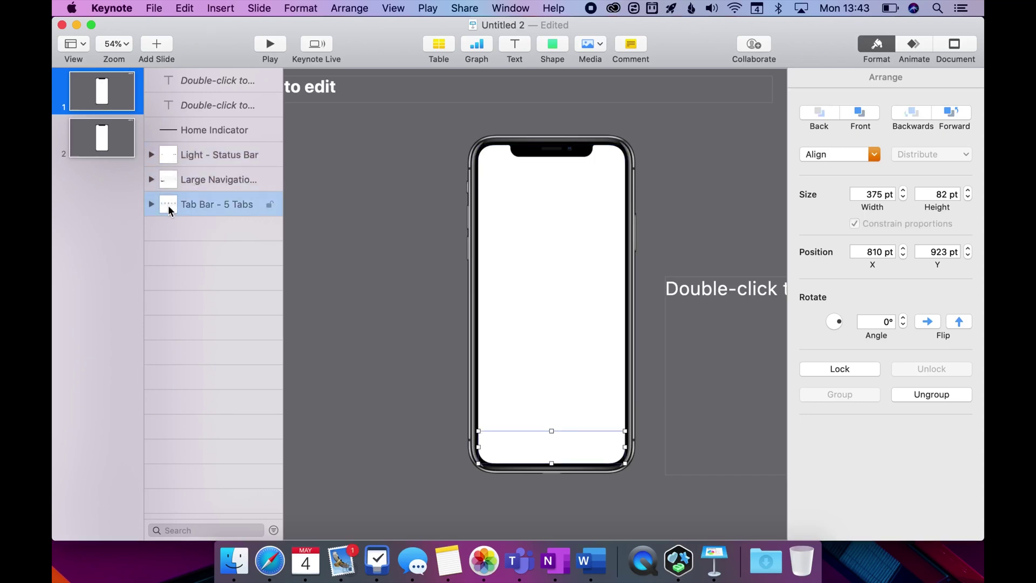
Bring the Home Indicator, Light - Status Bar, Large Navigation Bar and Tab Bar - 5 Tabs forward one by one.
left_click(181, 130)
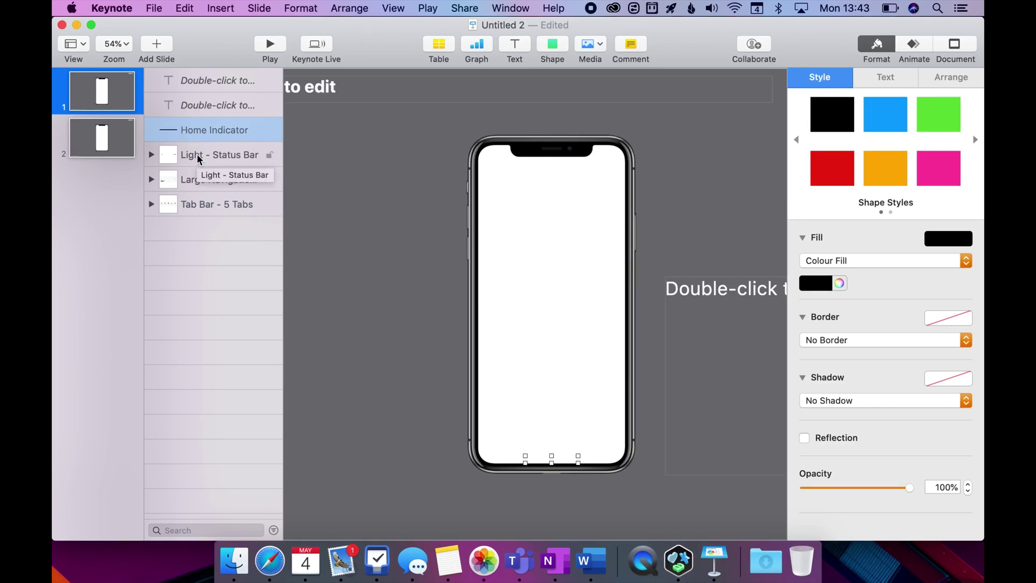
left_click(935, 82)
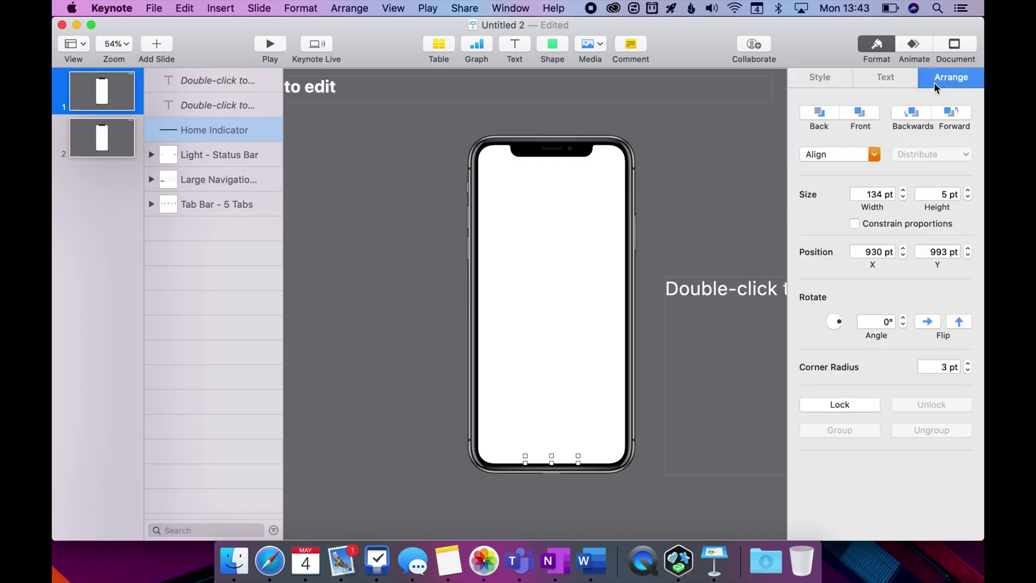
left_click(954, 113)
left_click(245, 149)
left_click(943, 116)
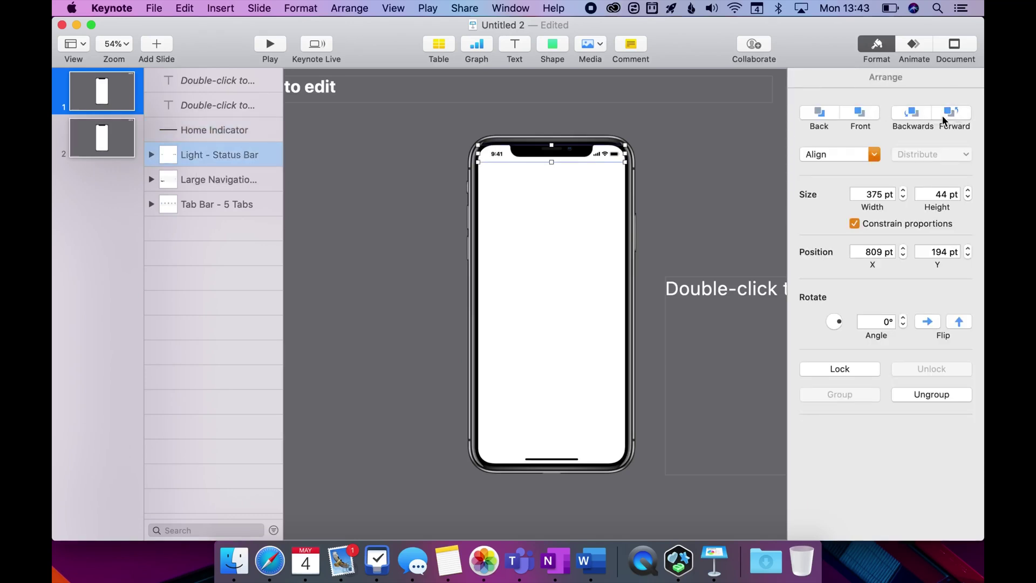
left_click(203, 182)
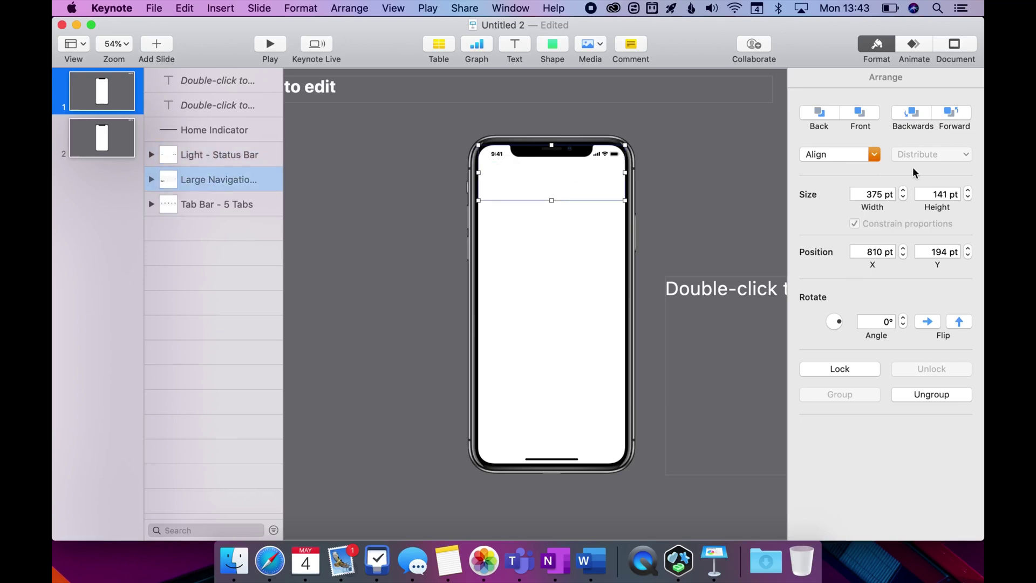
left_click(966, 115)
left_click(243, 208)
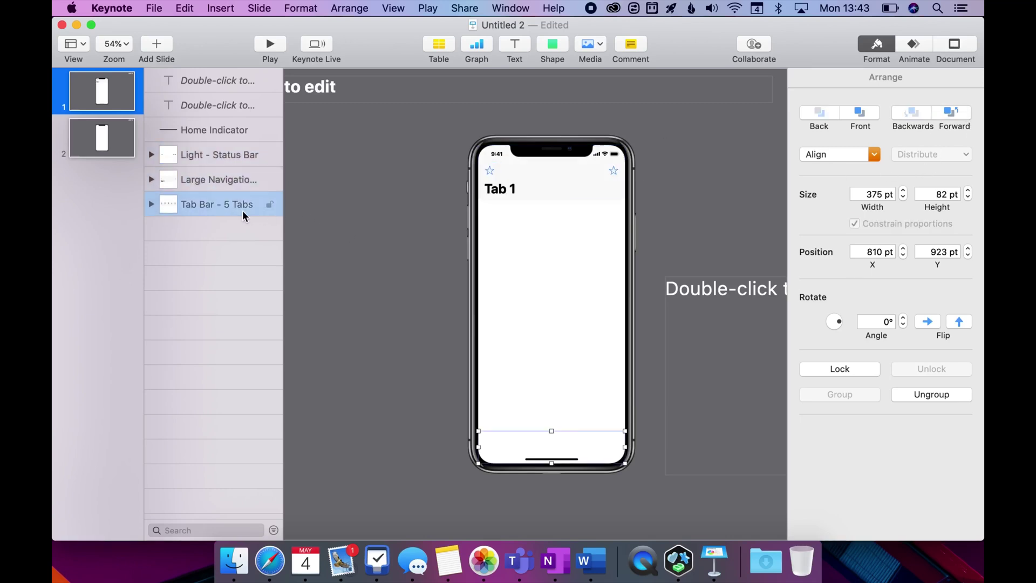
left_click(958, 116)
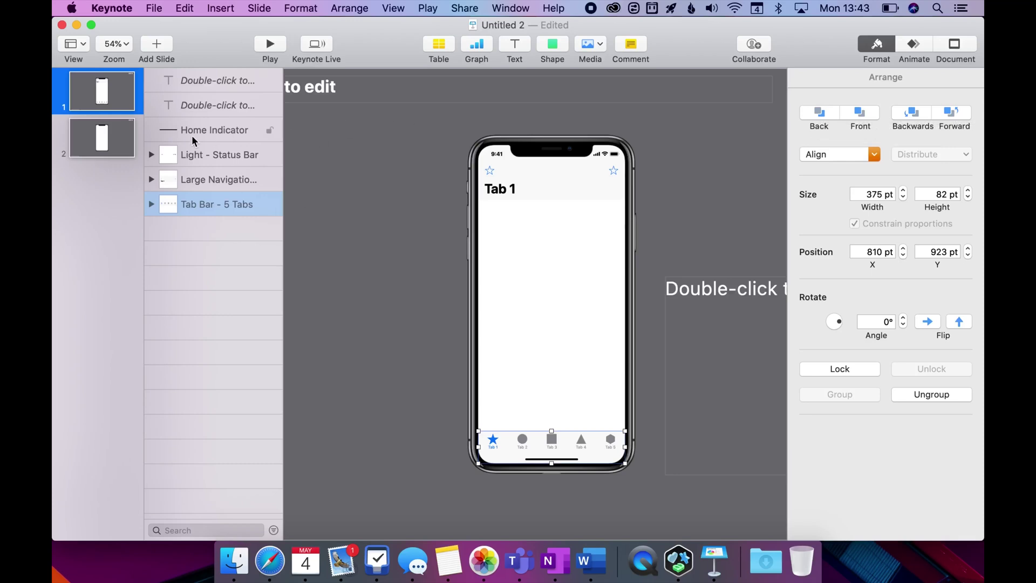
Expand the Large Navigation Bar group and replace its Tab 1 title with "Alarm".
left_click(220, 156)
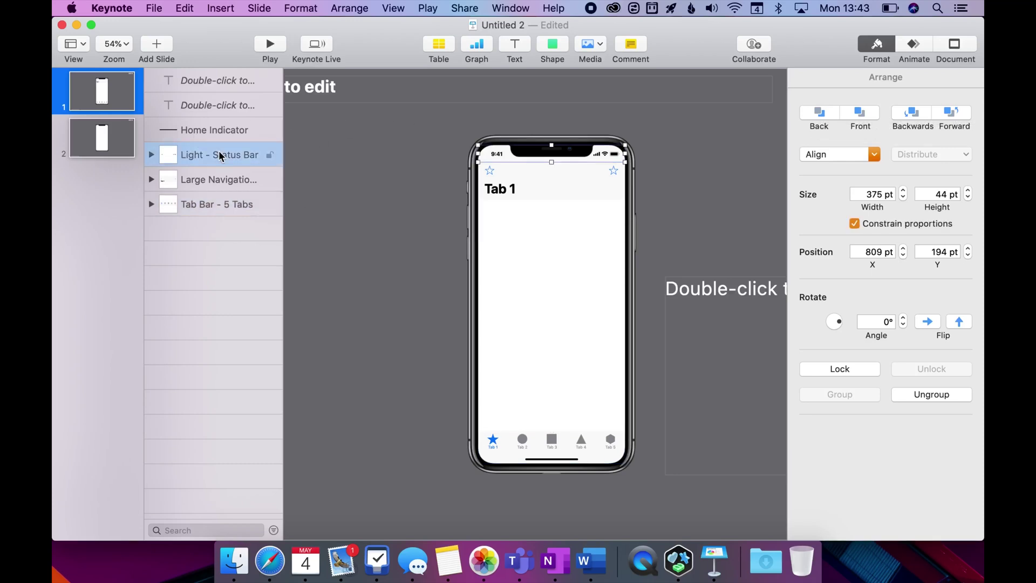
left_click(195, 181)
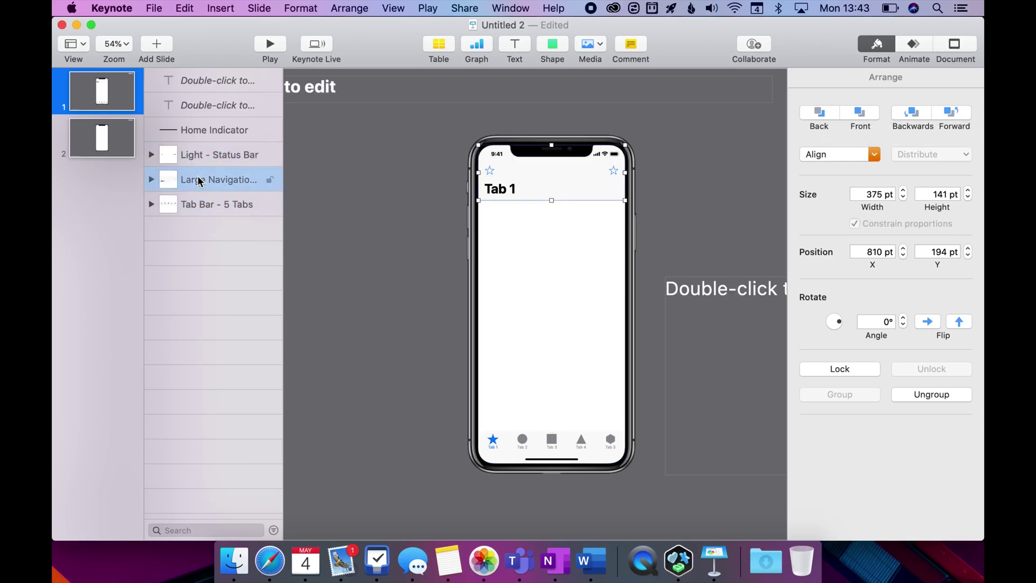
left_click(152, 179)
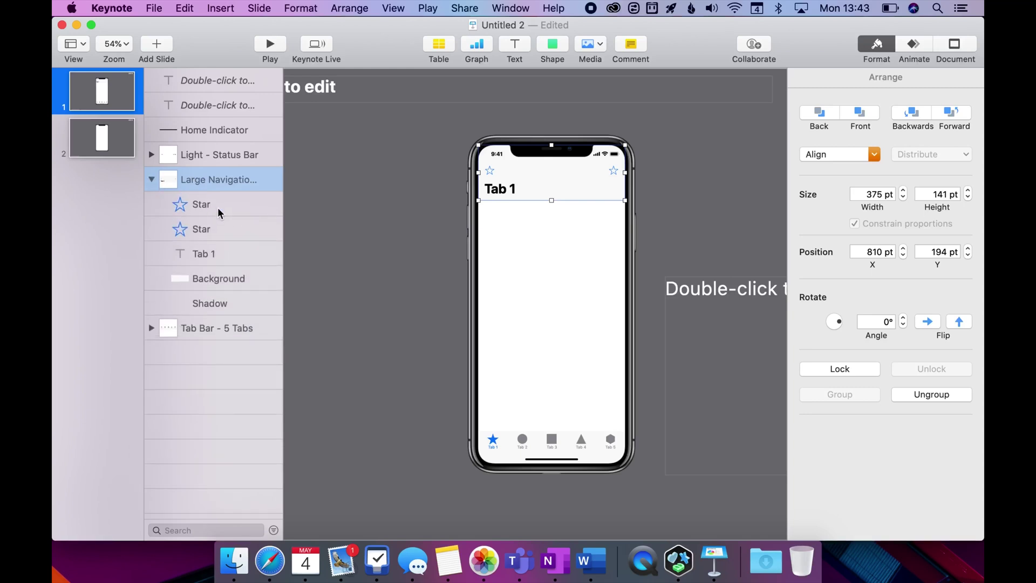
left_click(209, 259)
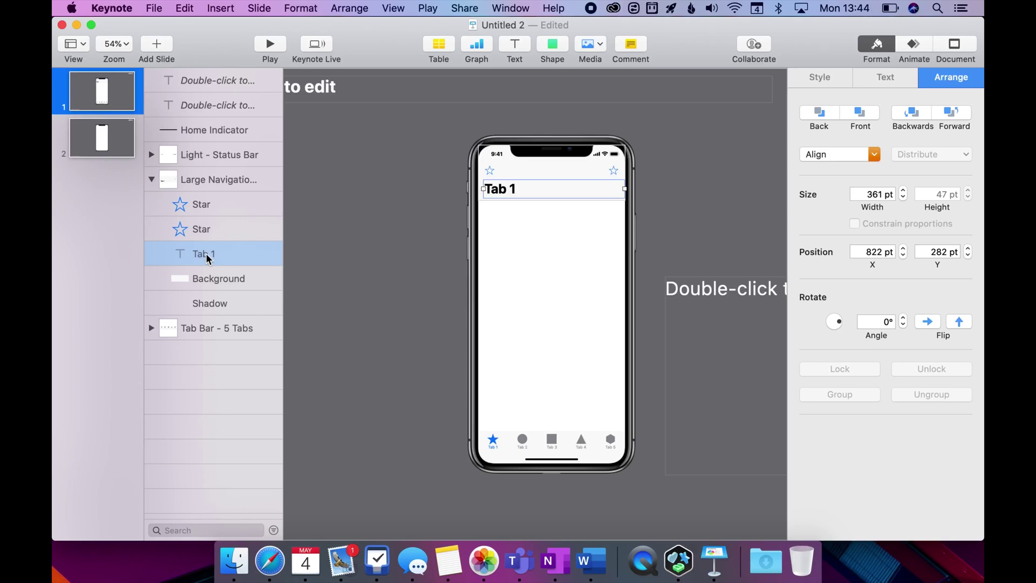
double_click(502, 189)
key("super+a")
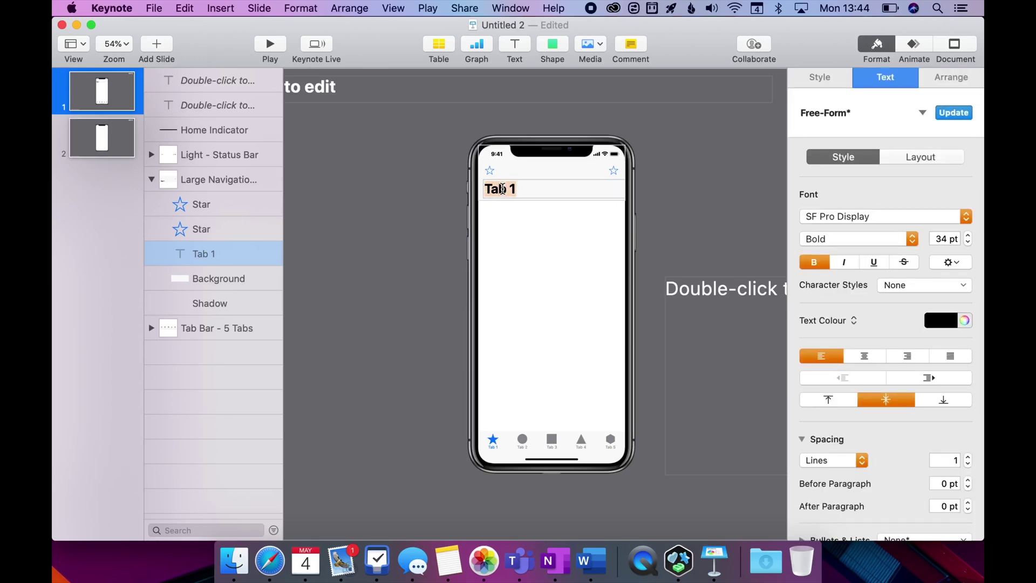
type("Alarm")
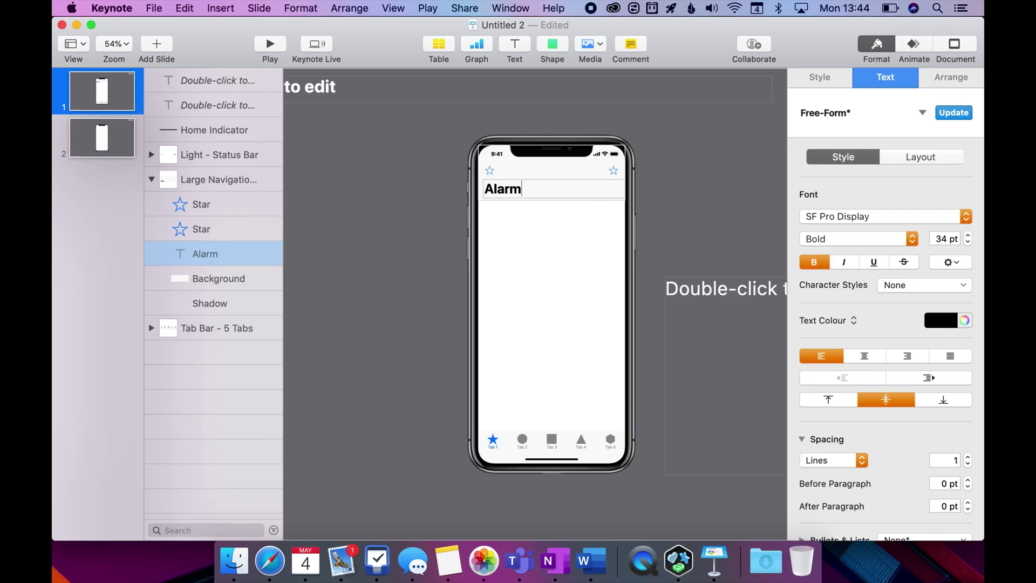
Examine the shadow, background, title and star objects inside the Large Navigation Bar group.
left_click(219, 305)
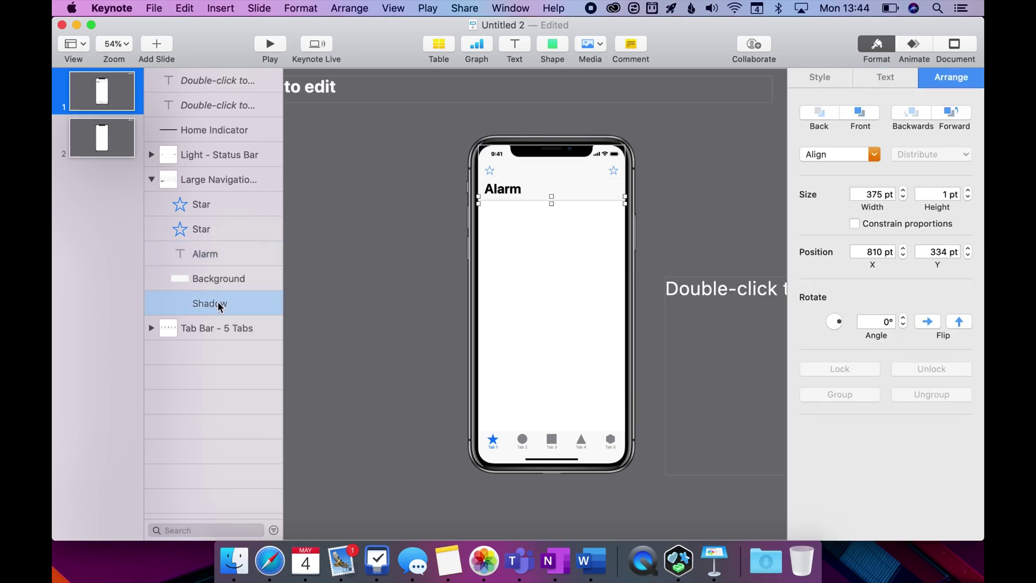
left_click(218, 281)
left_click(209, 254)
left_click(210, 233)
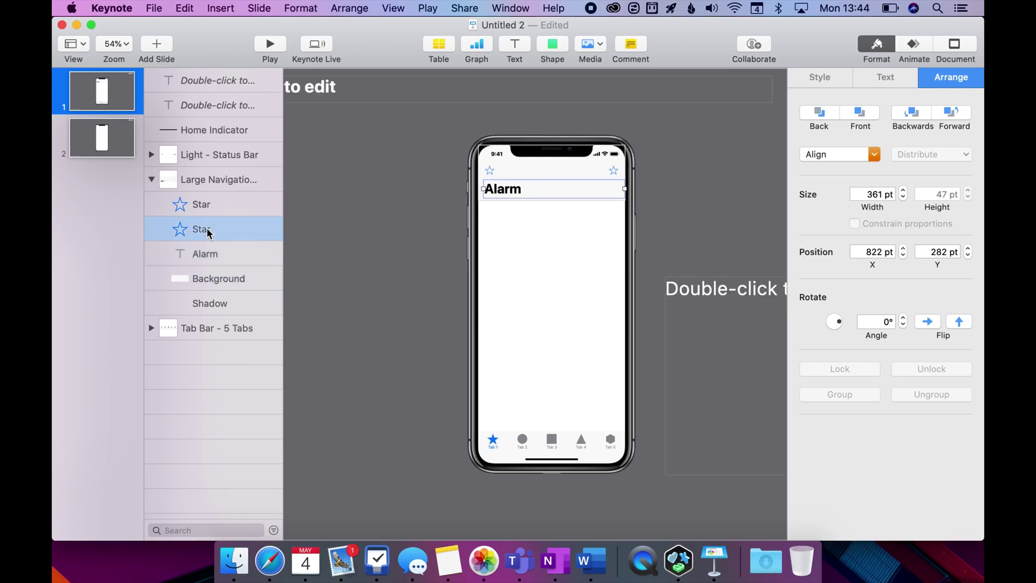
left_click(195, 205)
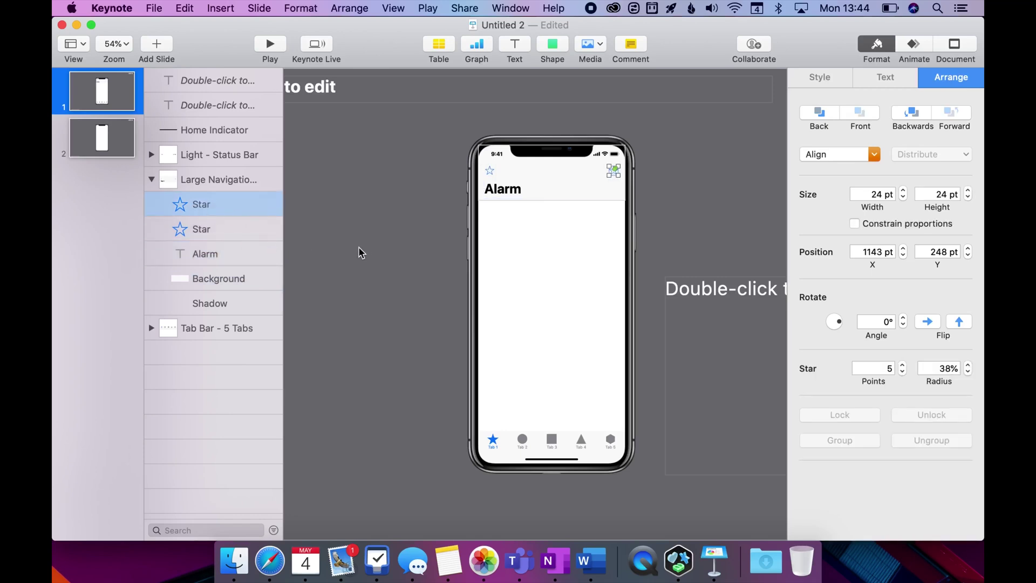
left_click(208, 224)
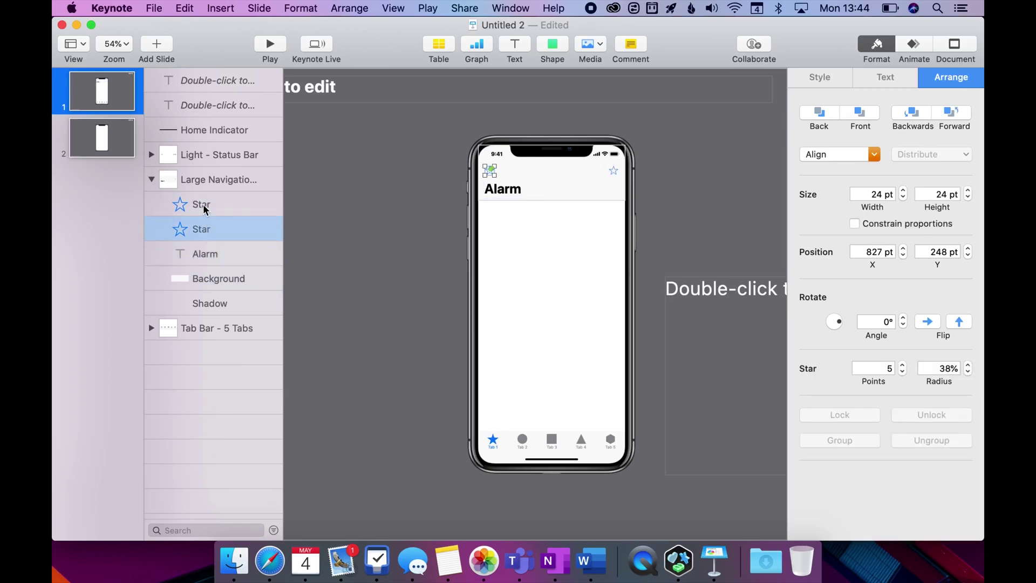
left_click(205, 215)
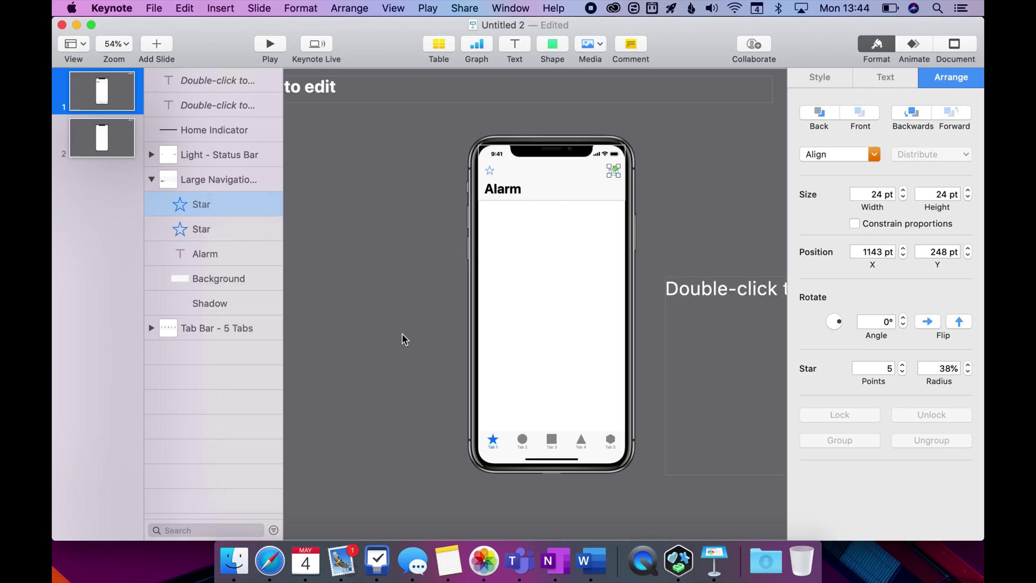
Switch to SF Symbols and search for a settings icon using "cog" and "sett", clearing each search.
left_click(679, 562)
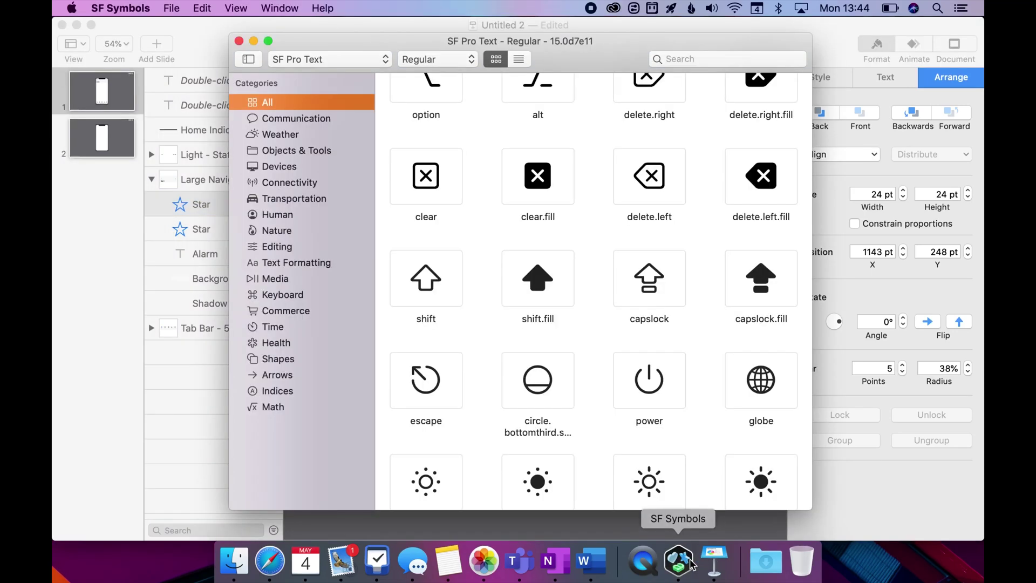
left_click(684, 61)
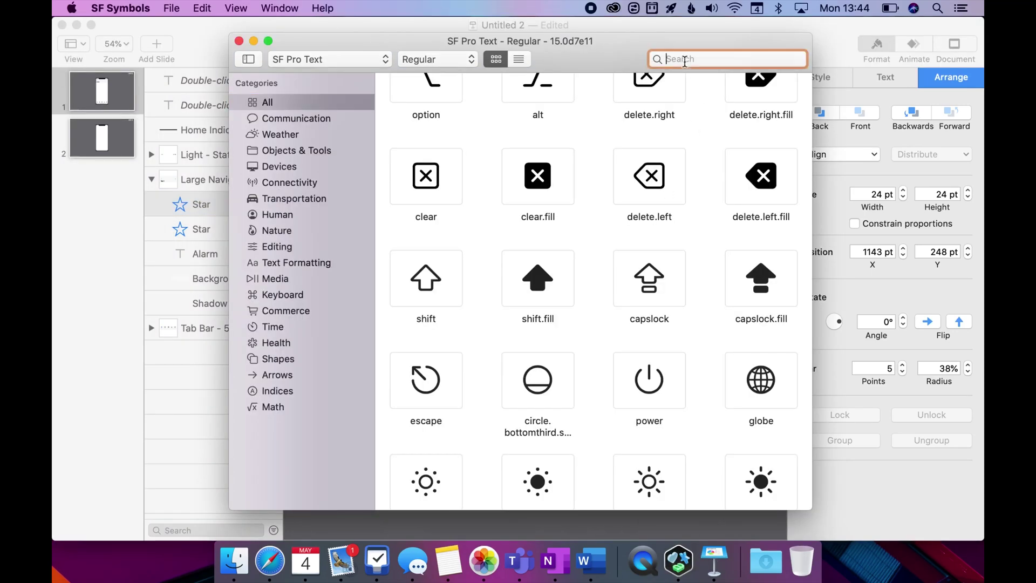
type("cog")
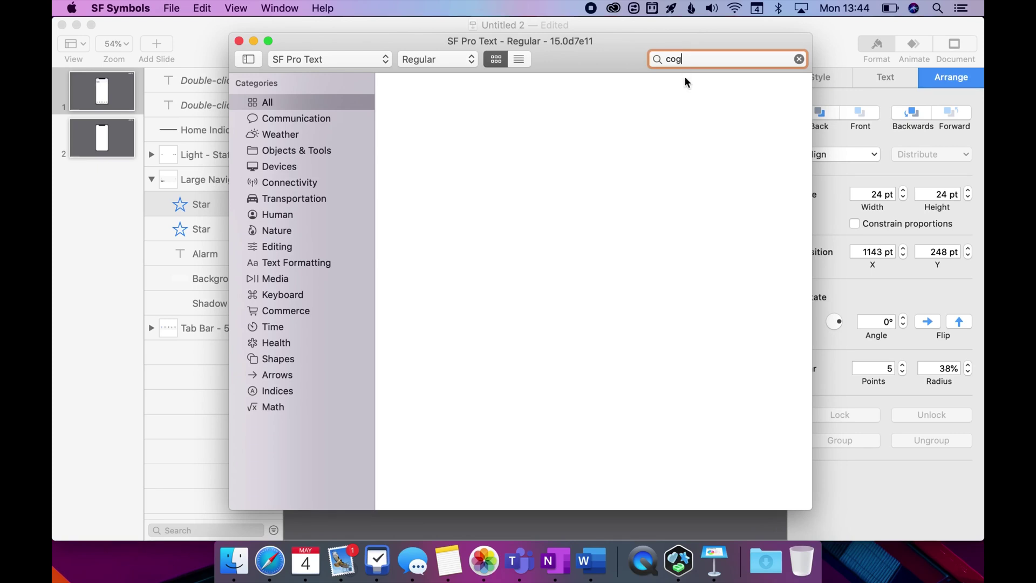
key("BackSpace")
key("BackSpace")
key("BackSpace")
type("sett")
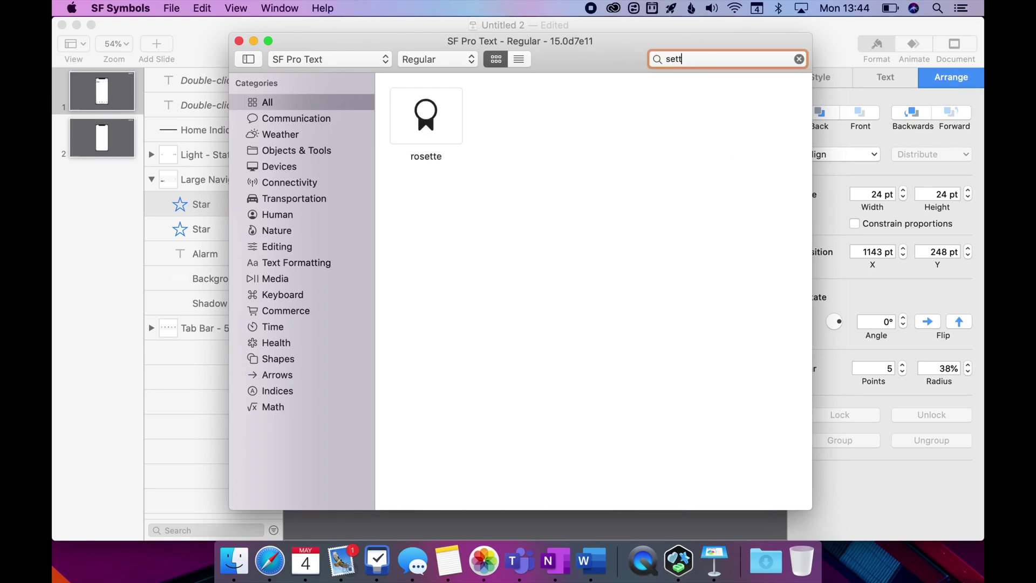
key("BackSpace")
key("BackSpace")
key("BackSpace")
key("BackSpace")
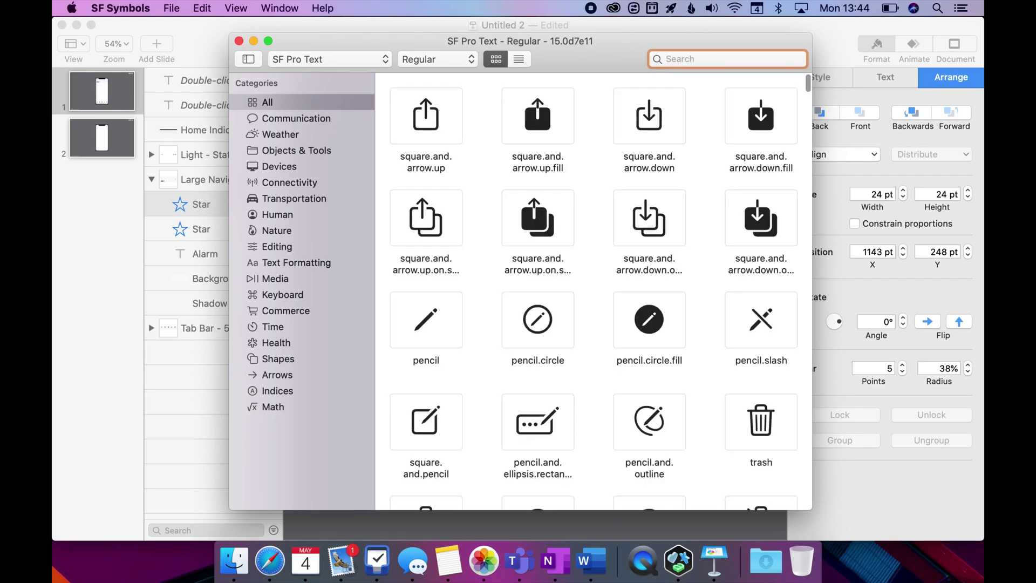
Search for "gear" and copy the gear symbol.
type("gea")
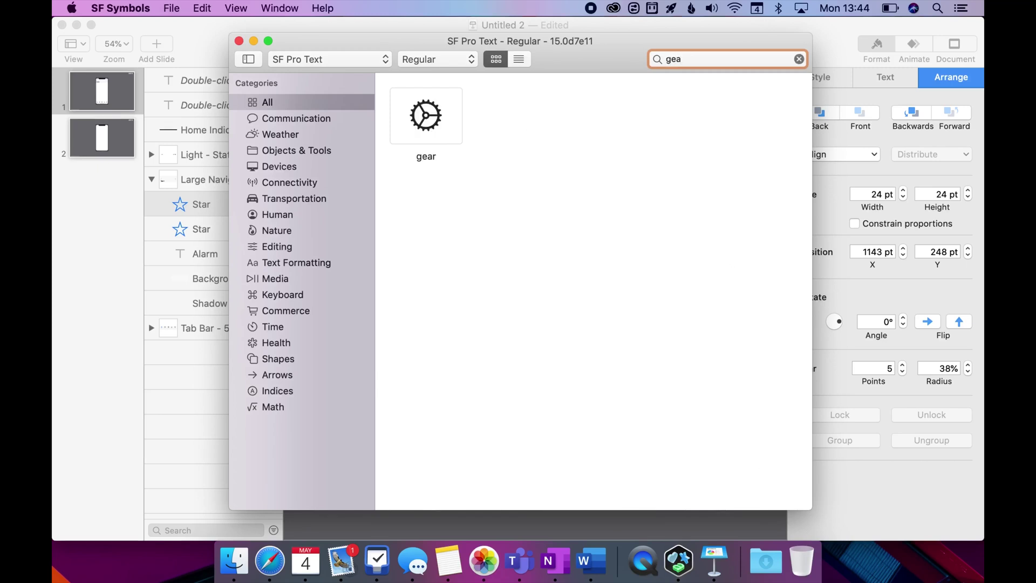
type("r")
left_click(421, 107)
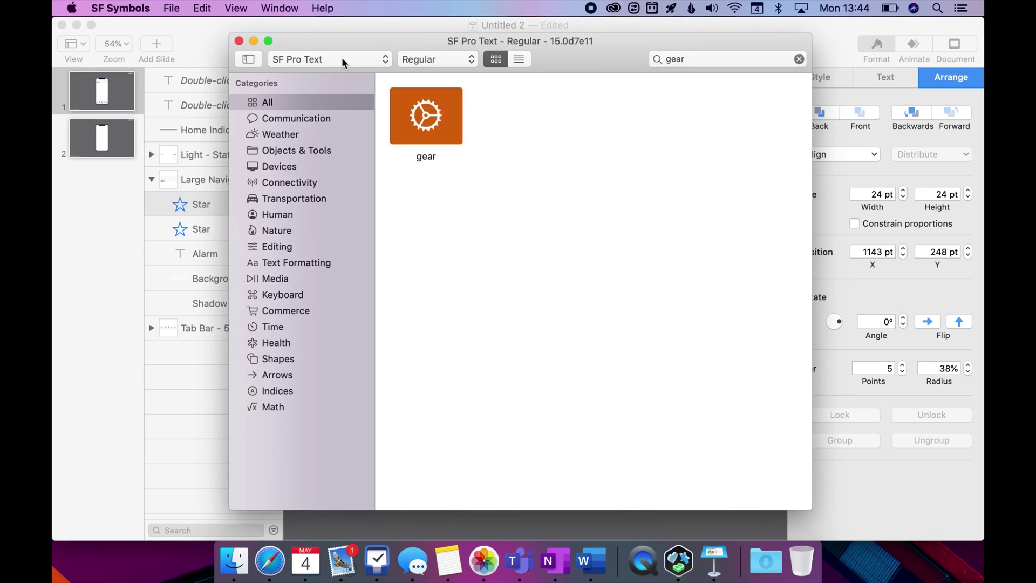
left_click(208, 8)
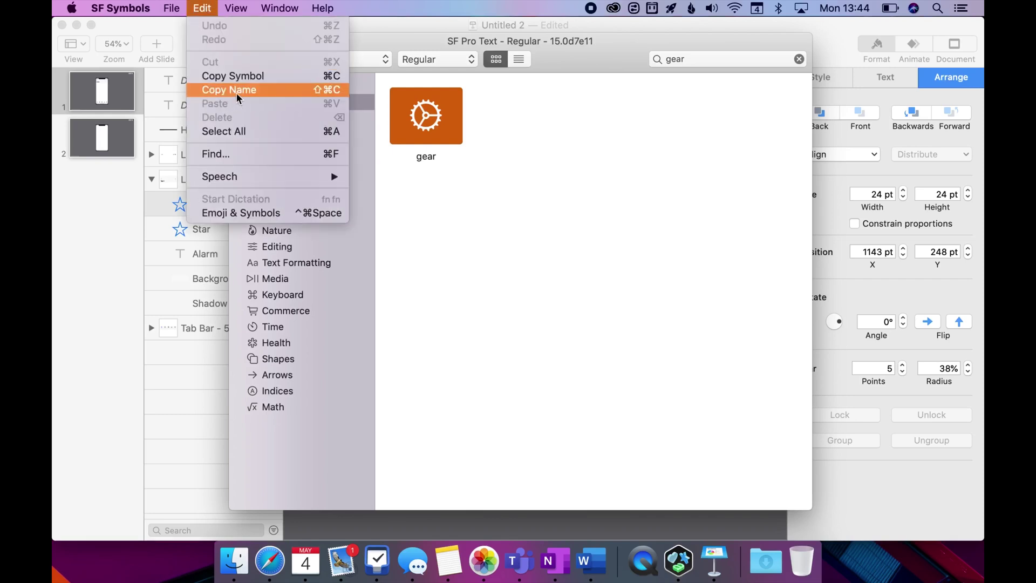
left_click(244, 78)
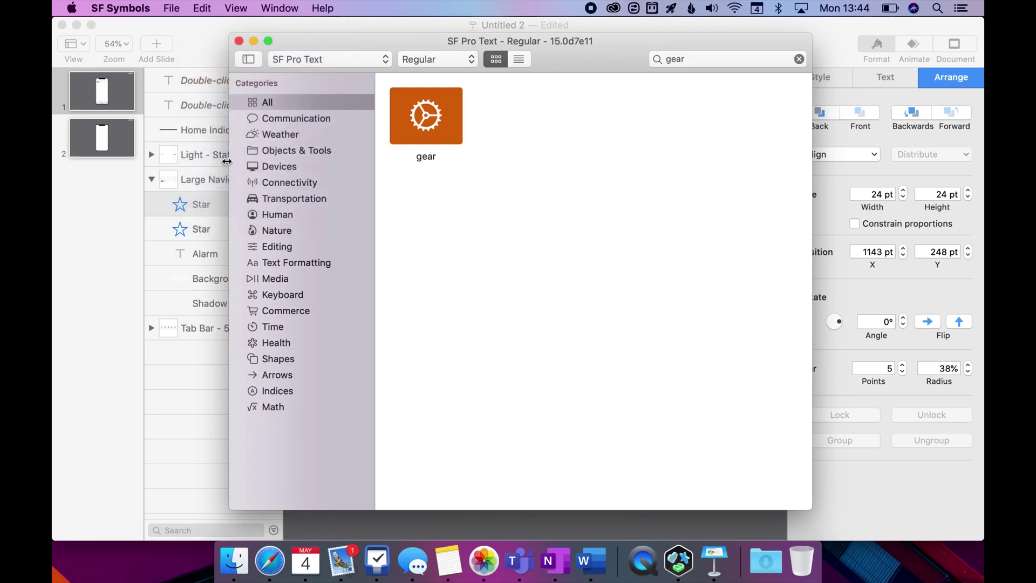
Return to the Untitled 2 presentation in Keynote and paste the gear symbol into the Large Navigation Bar group.
left_click(199, 215)
left_click(200, 231)
right_click(199, 231)
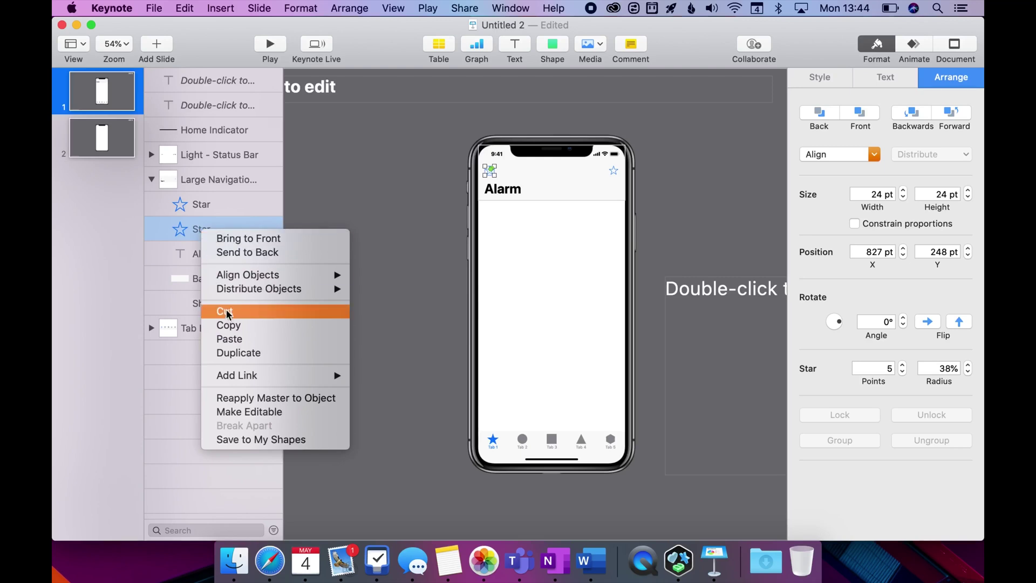
left_click(229, 338)
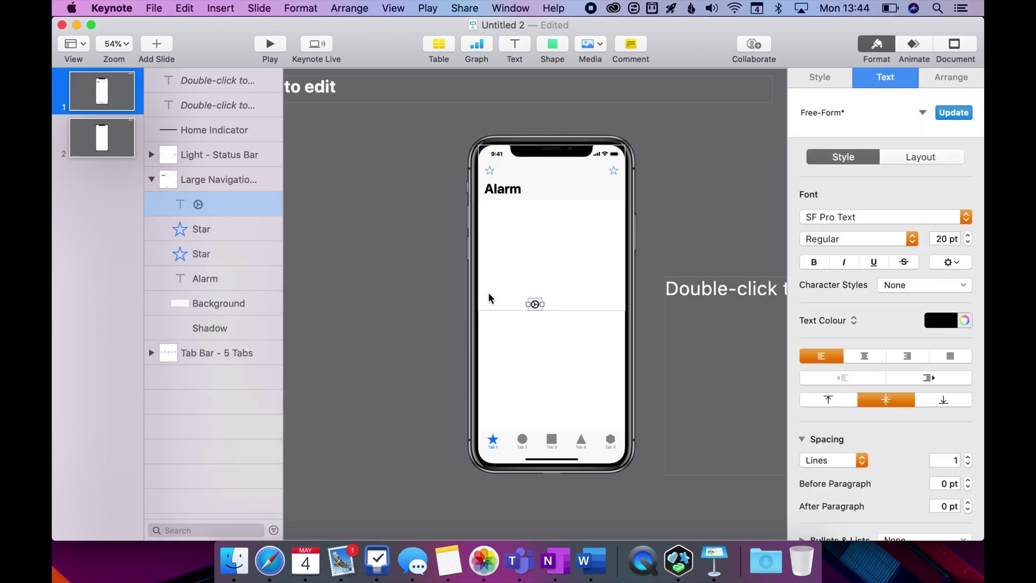
Move the gear symbol just left of the navigation bar's right-hand star and nudge it up level with the star.
left_click_drag(539, 306, 605, 176)
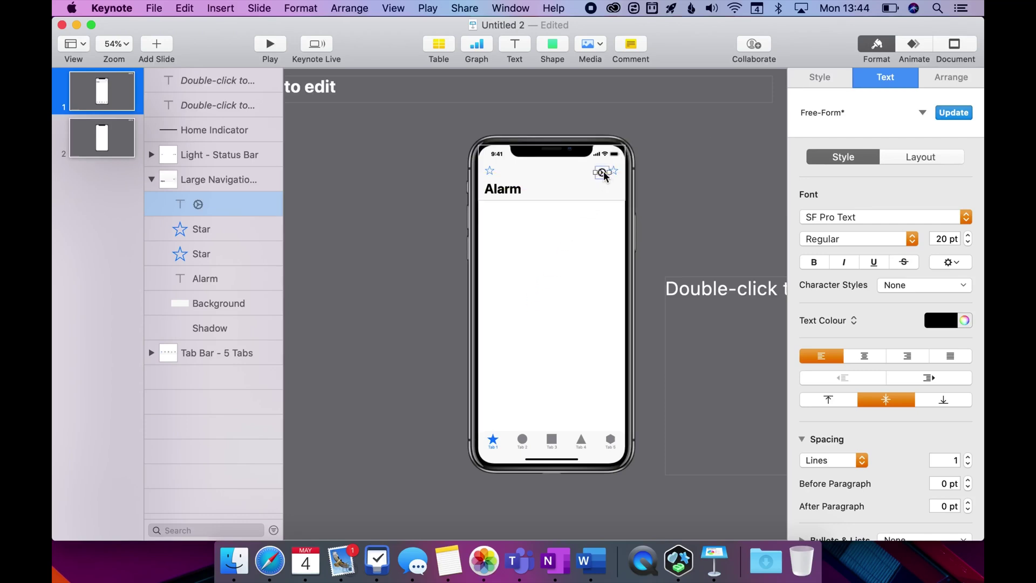
key("Up")
key("Up")
key("Up")
key("Up")
key("Up")
key("Up")
scroll(619, 155, "up", 5)
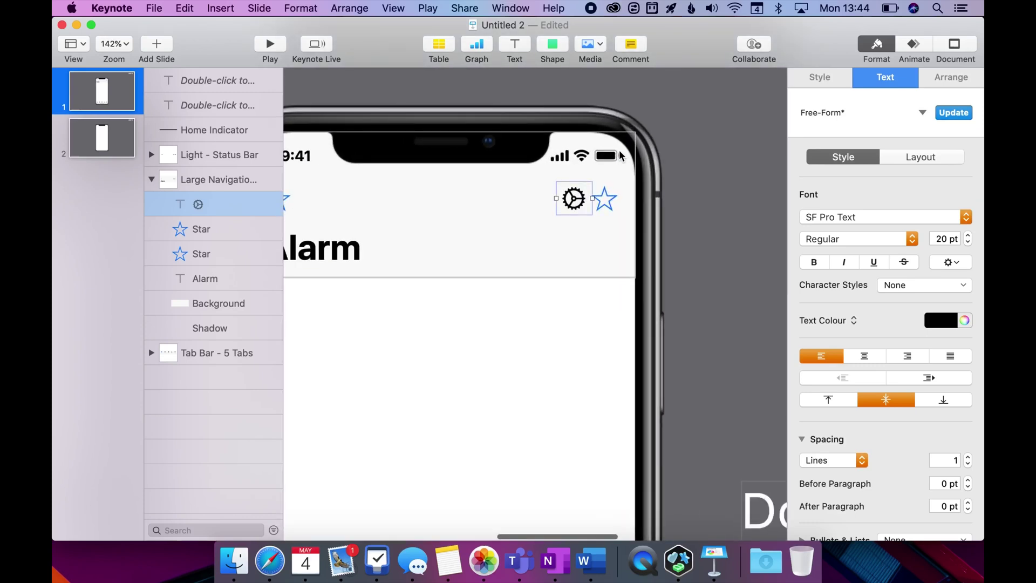
scroll(620, 155, "up", 3)
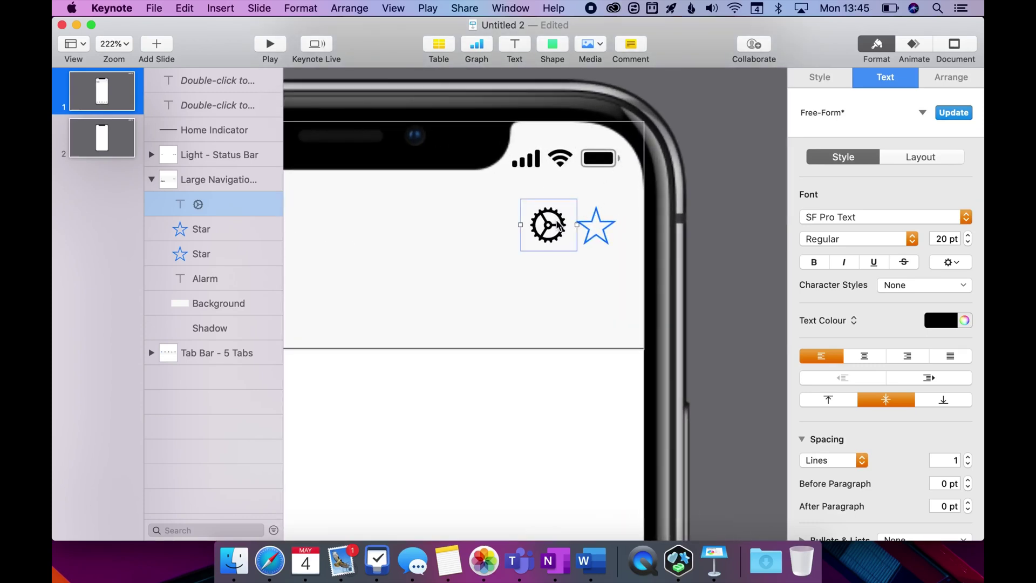
Move the gear symbol right until it sits directly over the navigation bar's right-hand star.
key("shift+Right")
key("shift+Right")
key("shift+Right")
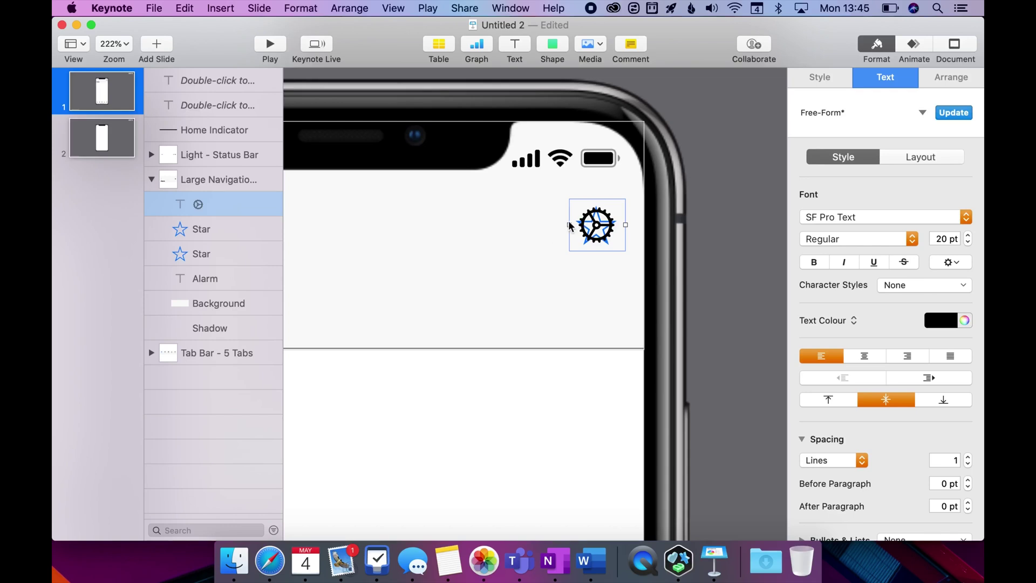
left_click_drag(570, 224, 569, 224)
Try the gear symbol at a font size of 22 pt and set it back to 20 pt.
left_click(969, 236)
left_click(968, 237)
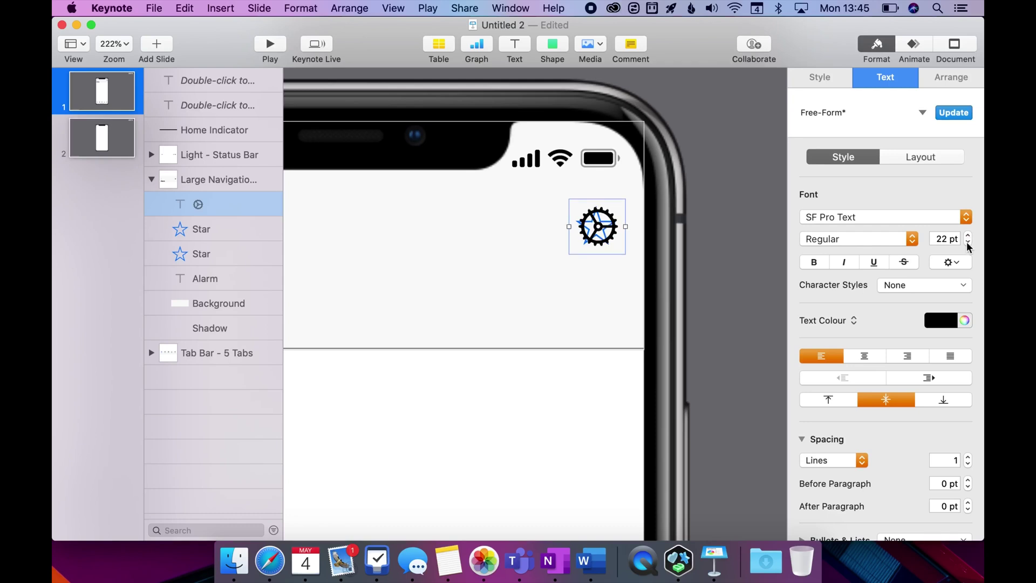
left_click(968, 242)
left_click(968, 241)
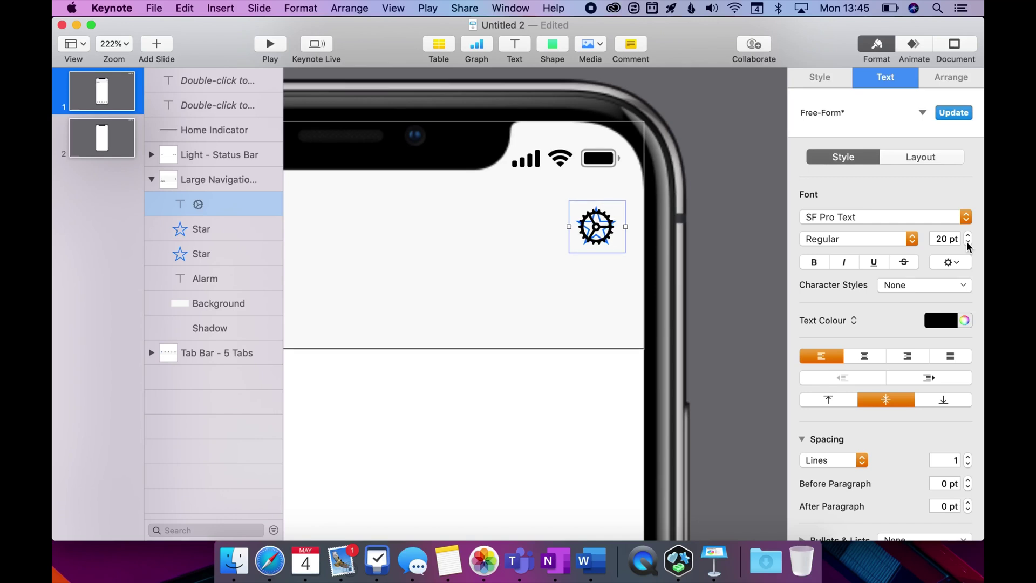
Recolour the gear symbol with the blue sampled from the star's outline, and delete the star beneath it.
left_click(964, 319)
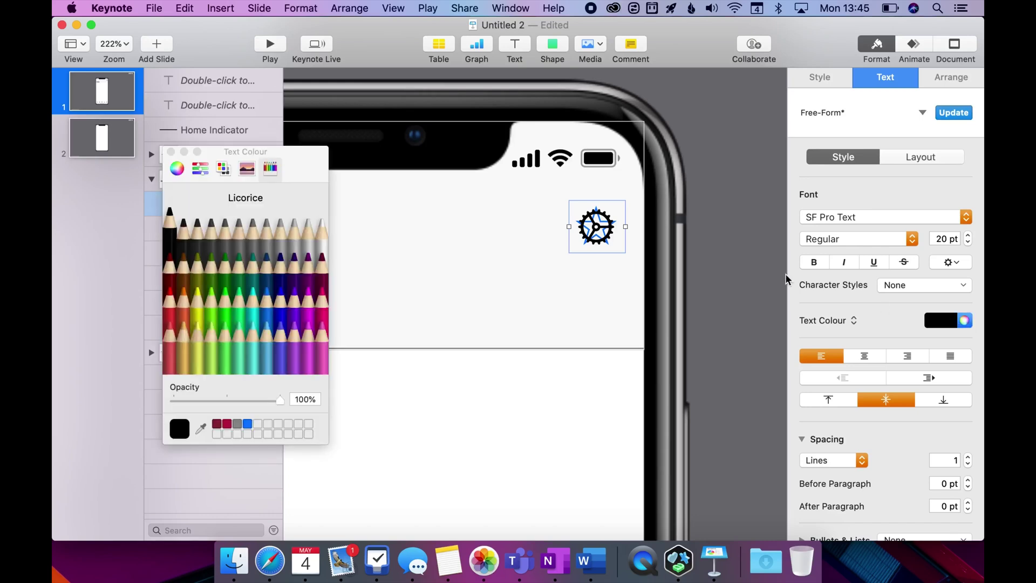
left_click(202, 429)
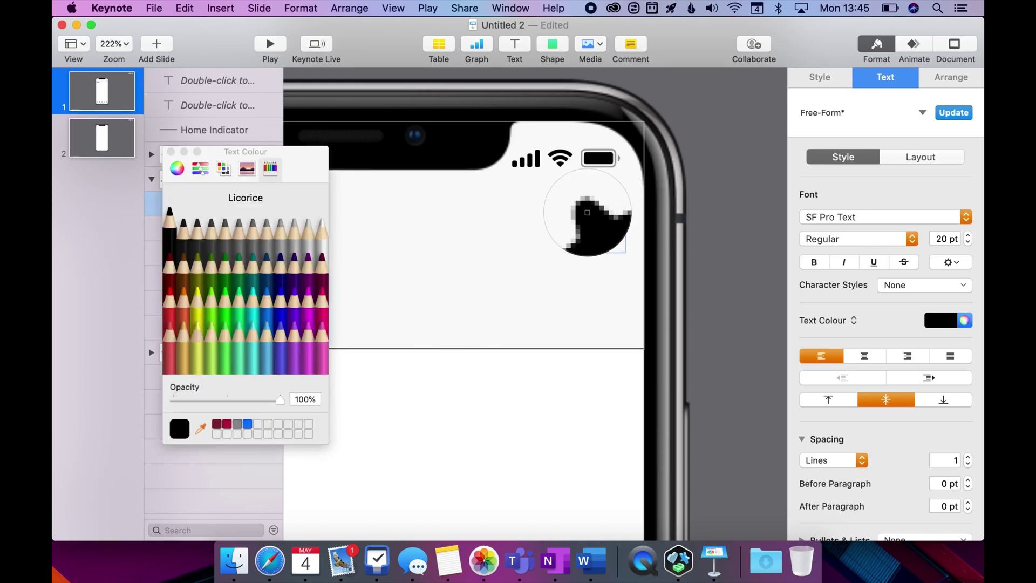
left_click(593, 216)
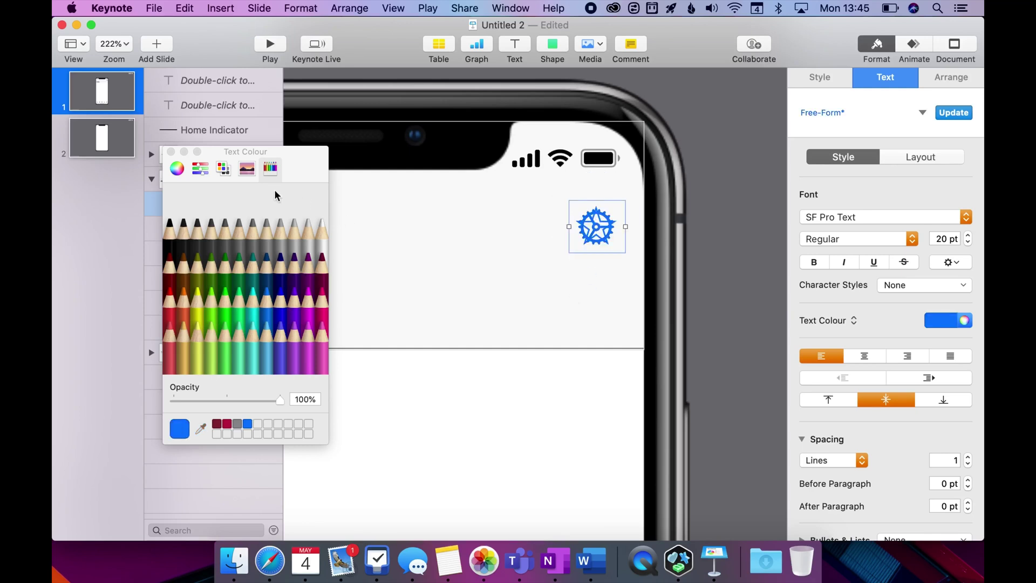
left_click(171, 152)
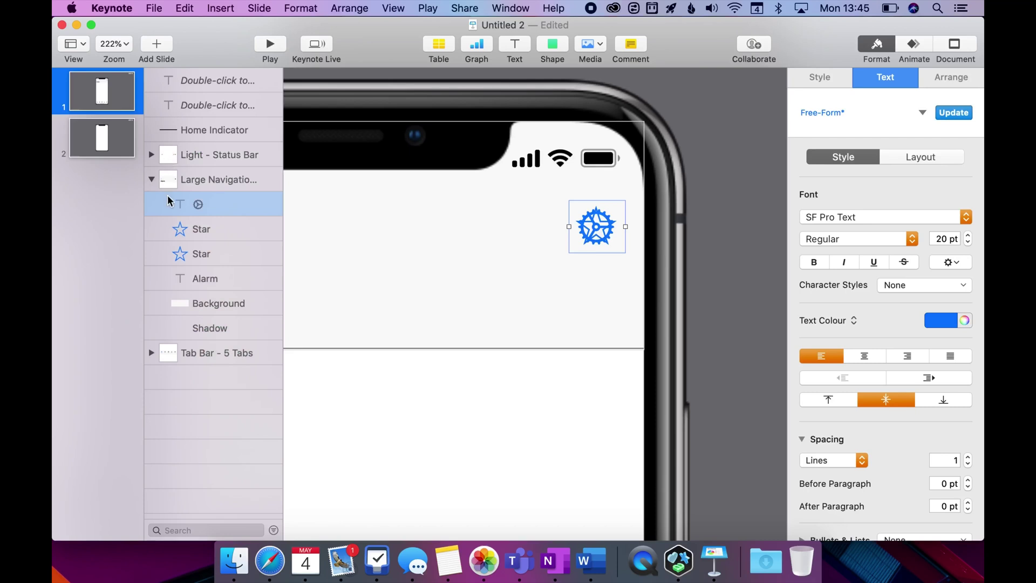
left_click(181, 231)
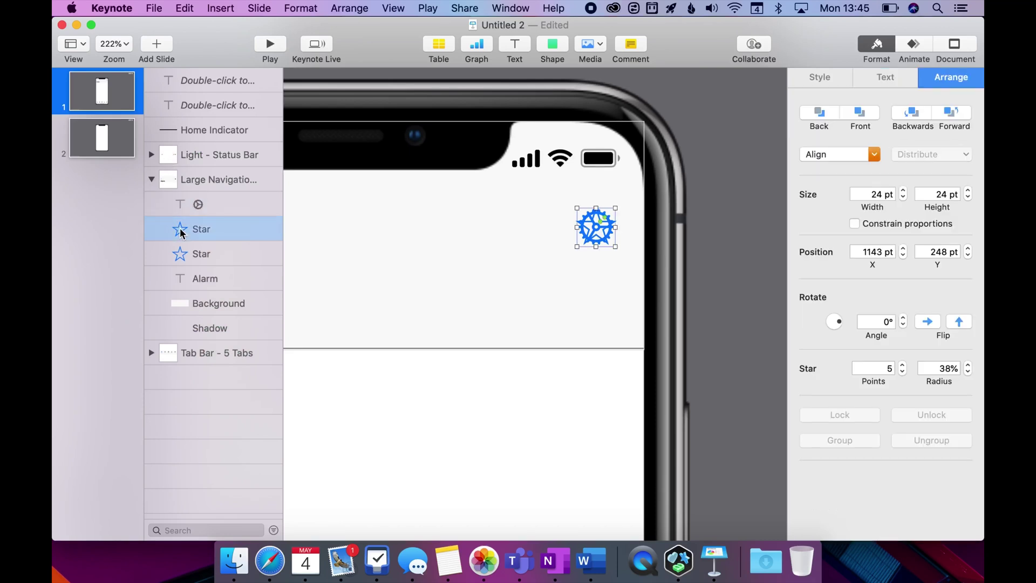
key("Delete")
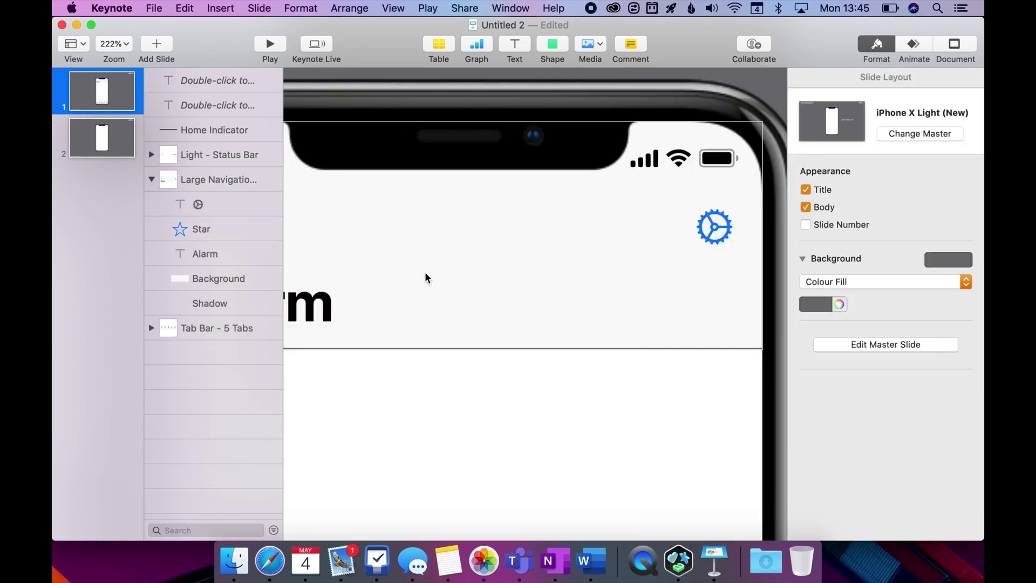
Expand the Tab Bar - 5 Tabs group in the object list to reach its individual elements.
scroll(426, 278, "down", 5)
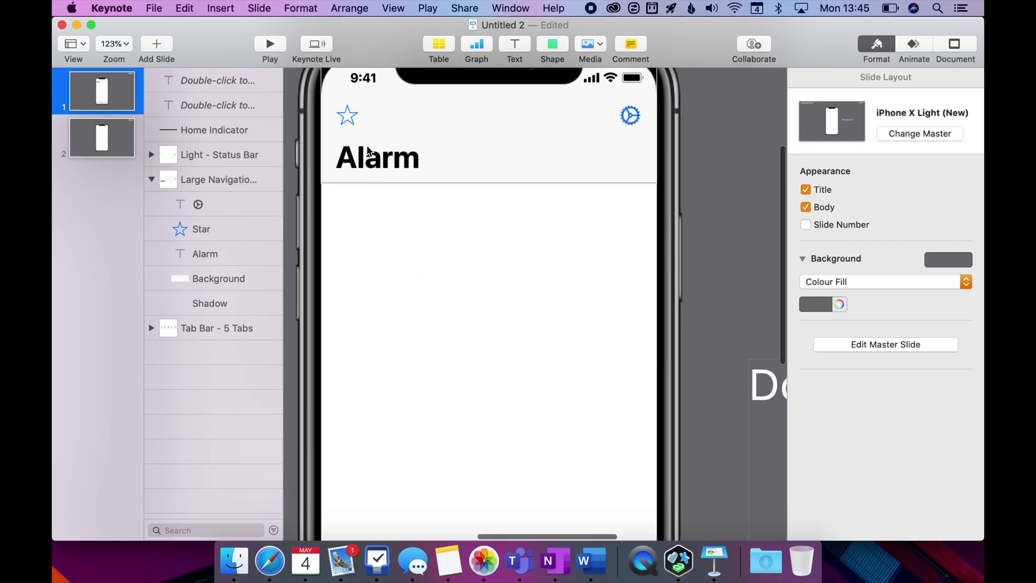
left_click(348, 120)
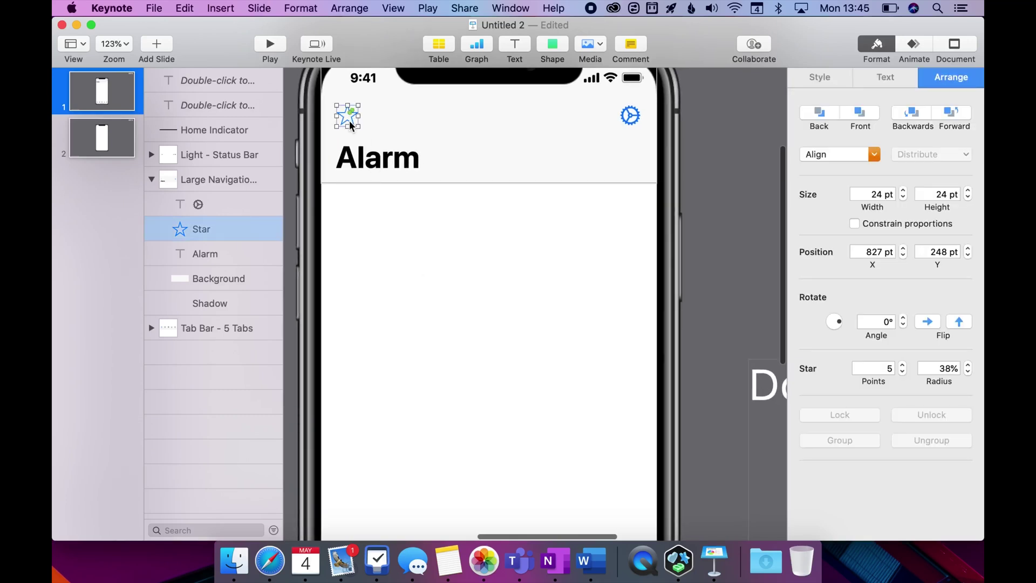
scroll(255, 266, "down", 1)
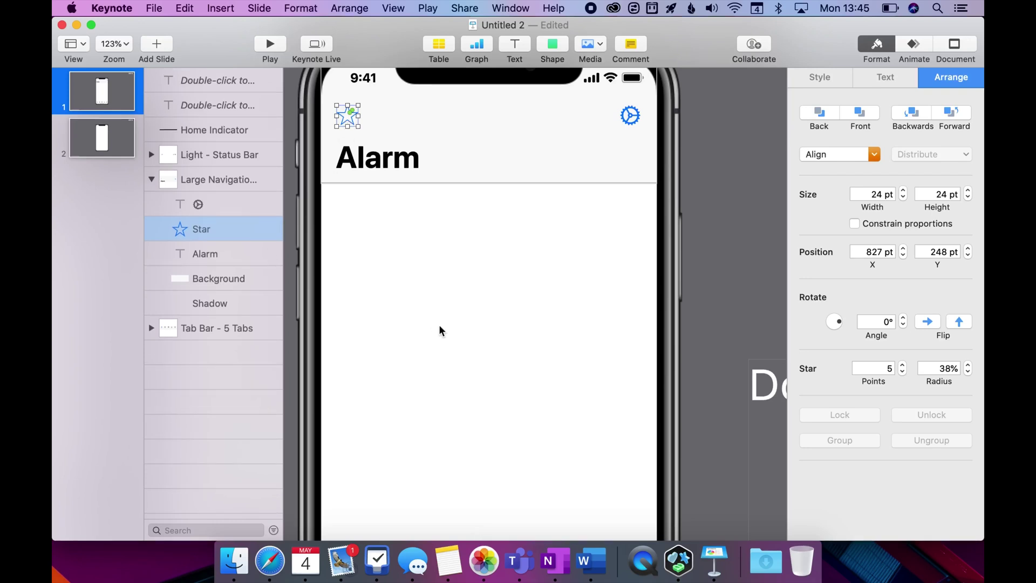
scroll(440, 329, "down", 10)
scroll(440, 329, "down", 4)
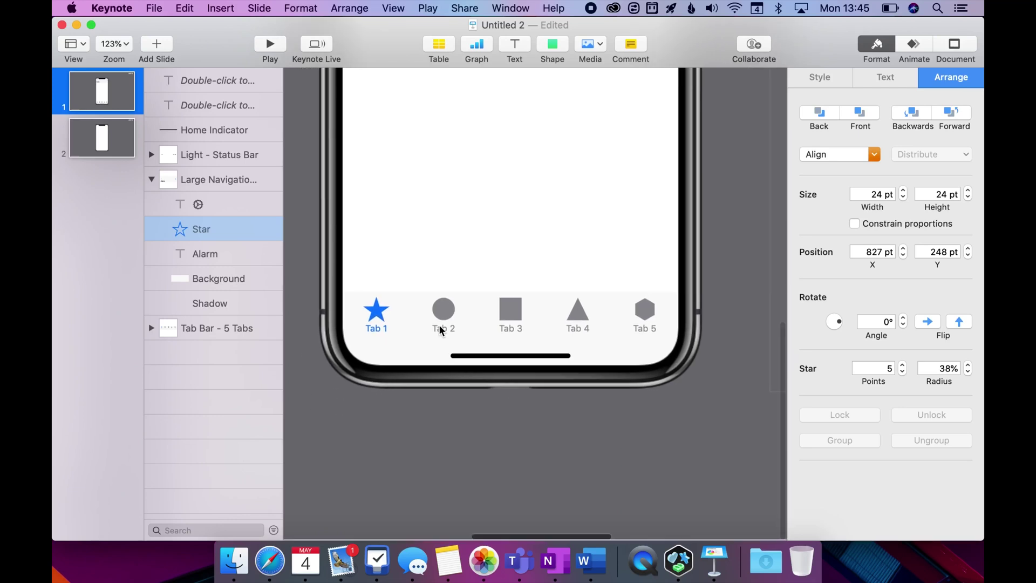
left_click(381, 314)
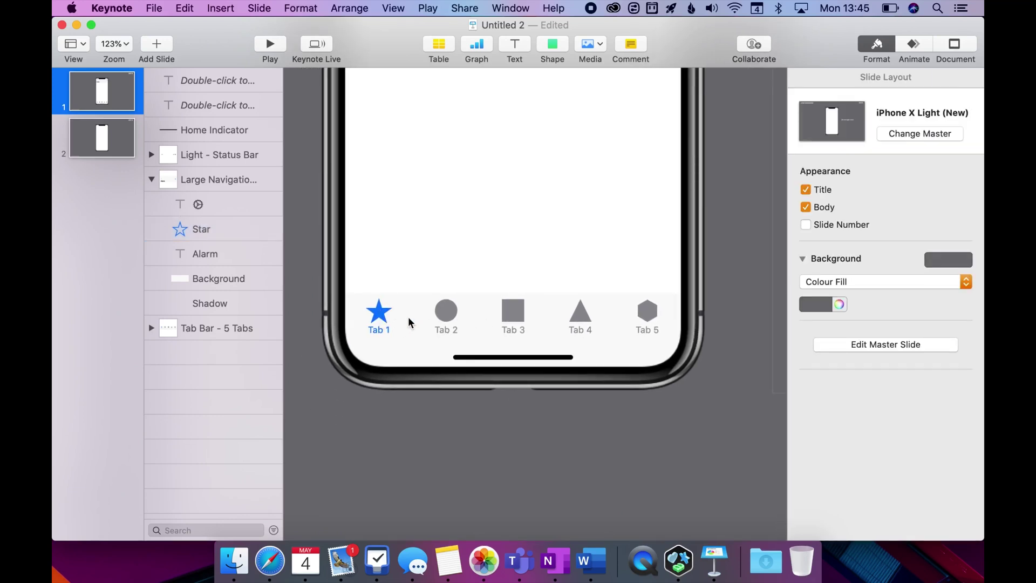
scroll(381, 321, "up", 2)
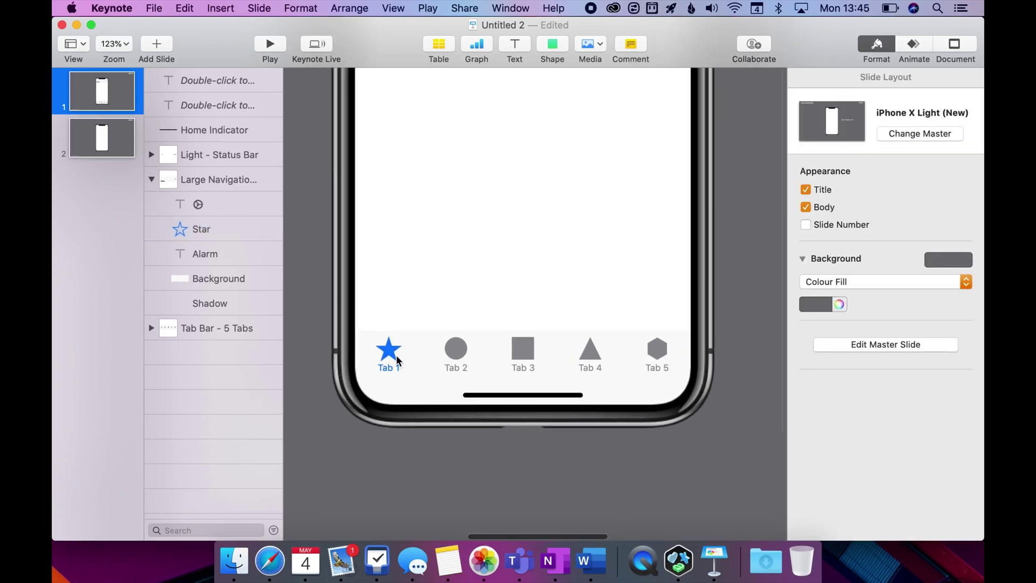
scroll(400, 357, "up", 10)
scroll(399, 356, "down", 10)
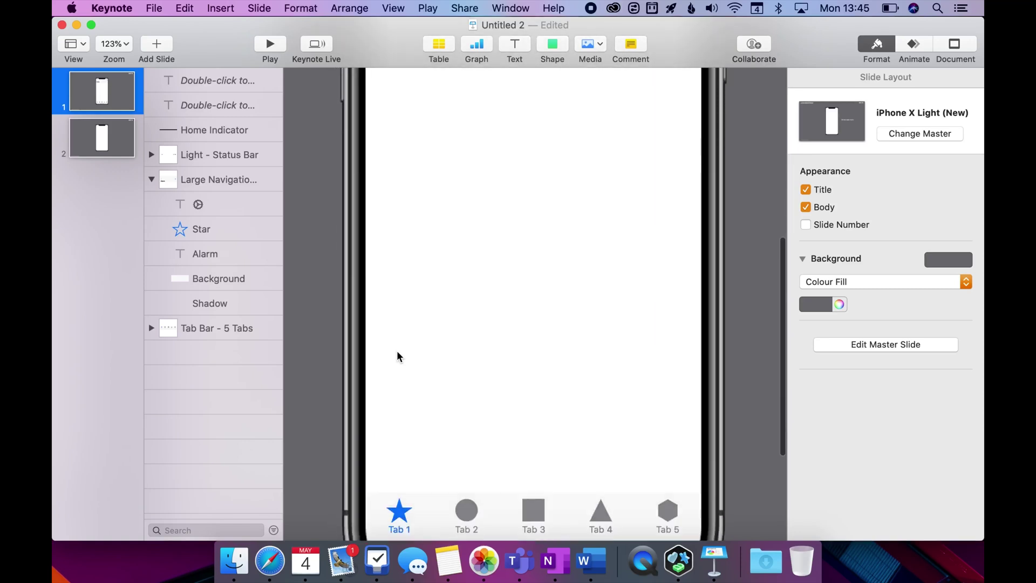
left_click(151, 328)
scroll(203, 342, "down", 4)
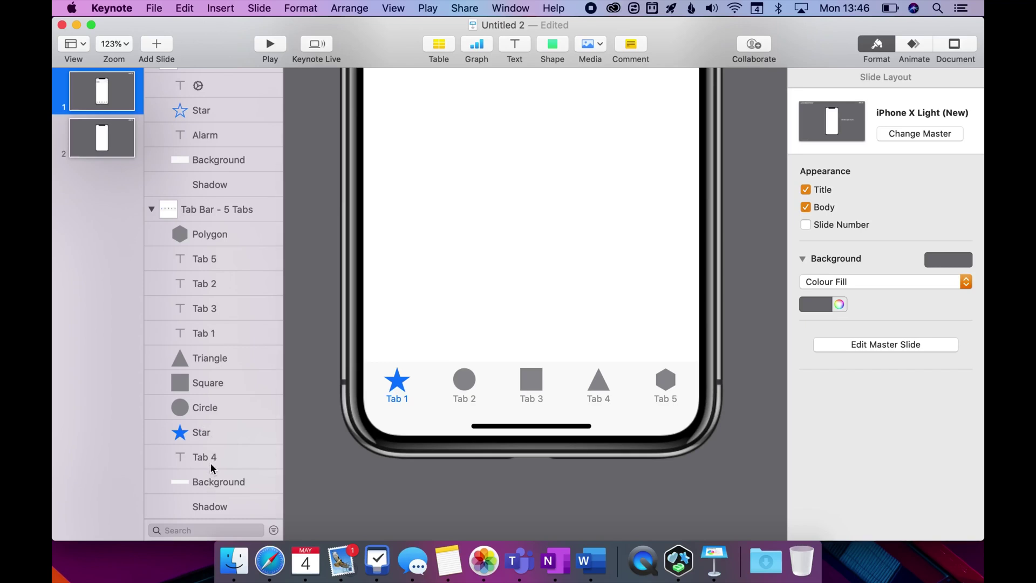
Rename the Tab 1 label in the tab bar to "Alarm" and select the tab bar's background.
left_click(207, 334)
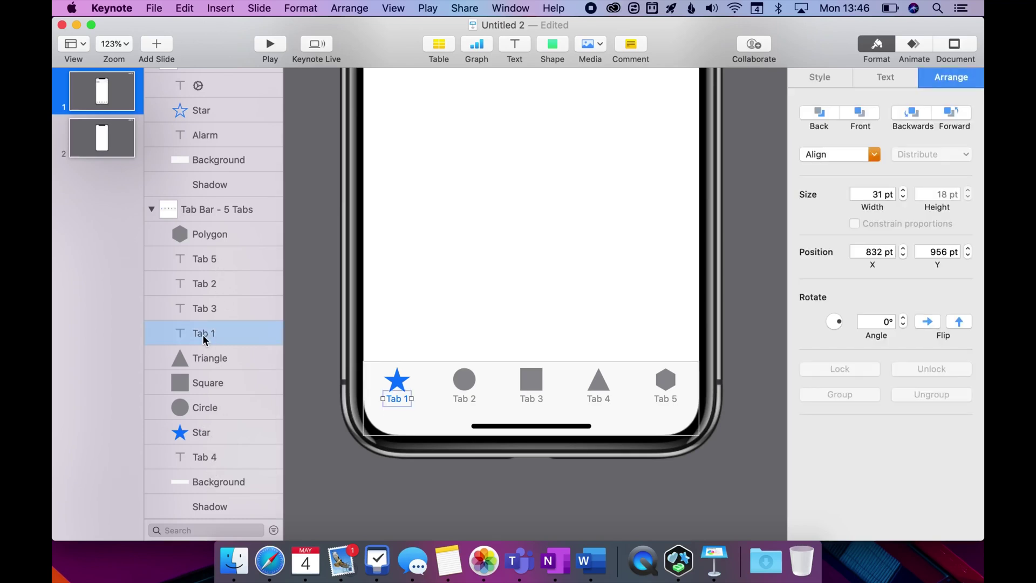
triple_click(394, 399)
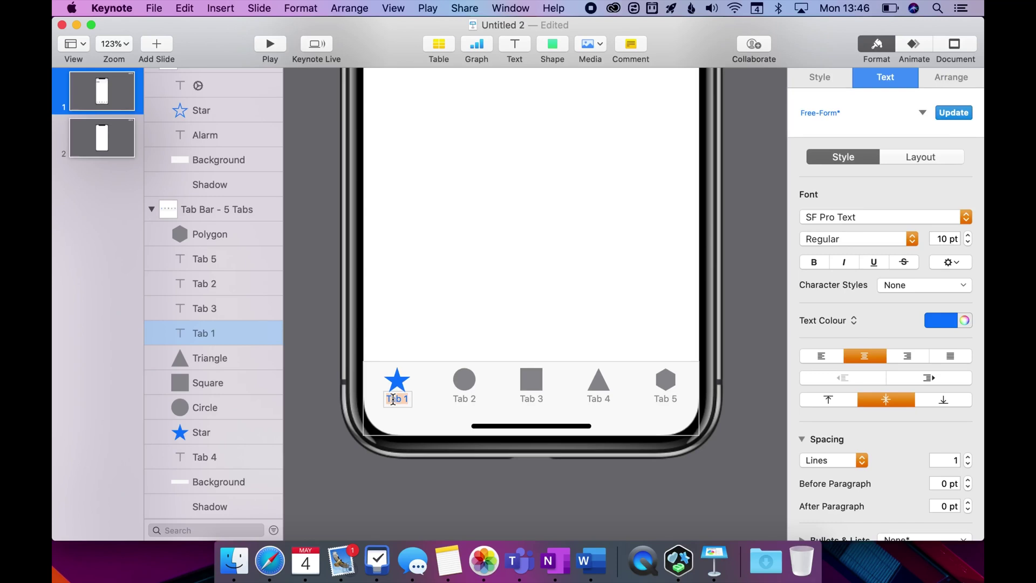
type("Alarm")
left_click(397, 384)
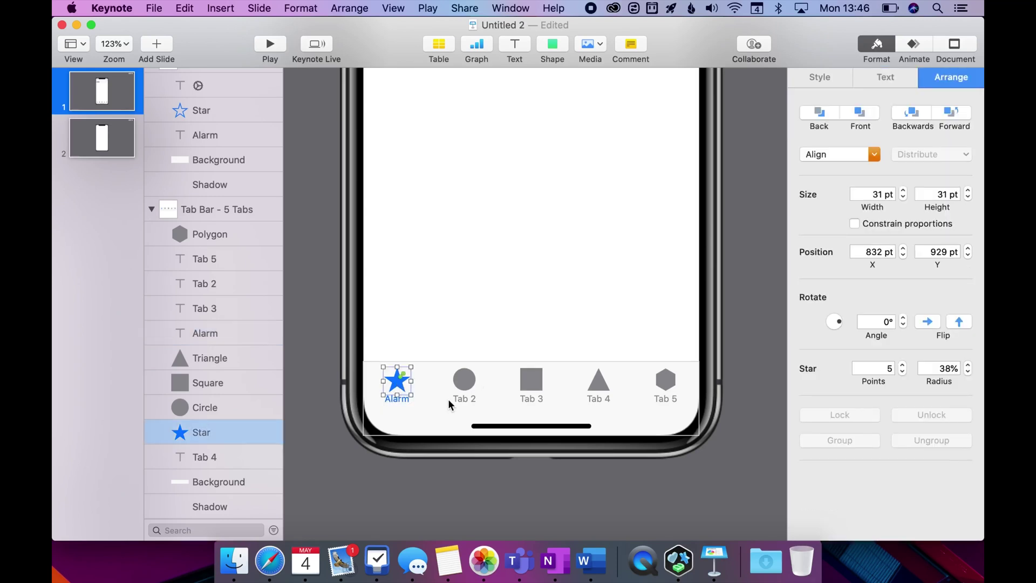
left_click(434, 402)
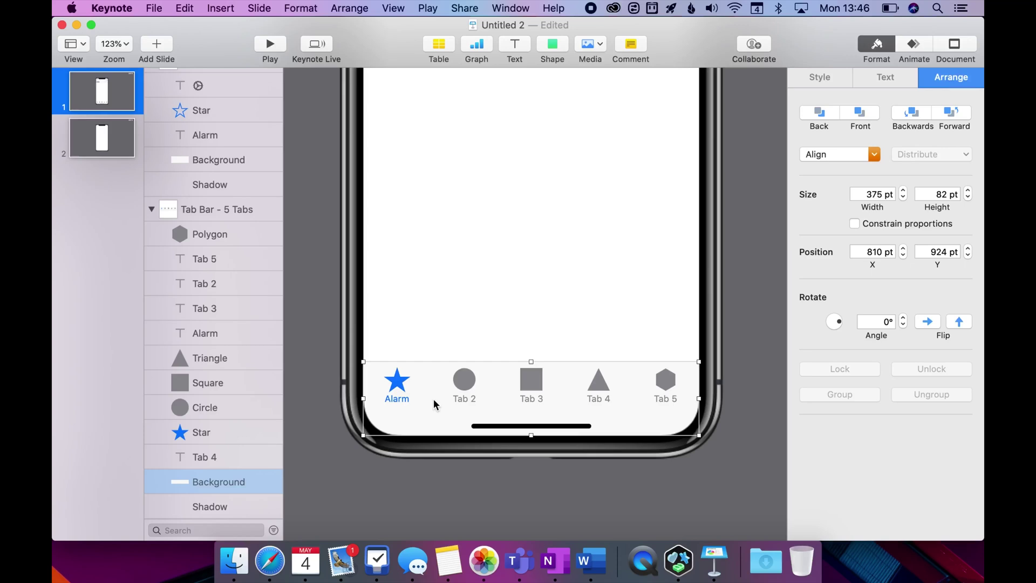
Switch to SF Symbols and search for an alarm icon using "clock", clearing the search.
key("super+Tab")
left_click(709, 55)
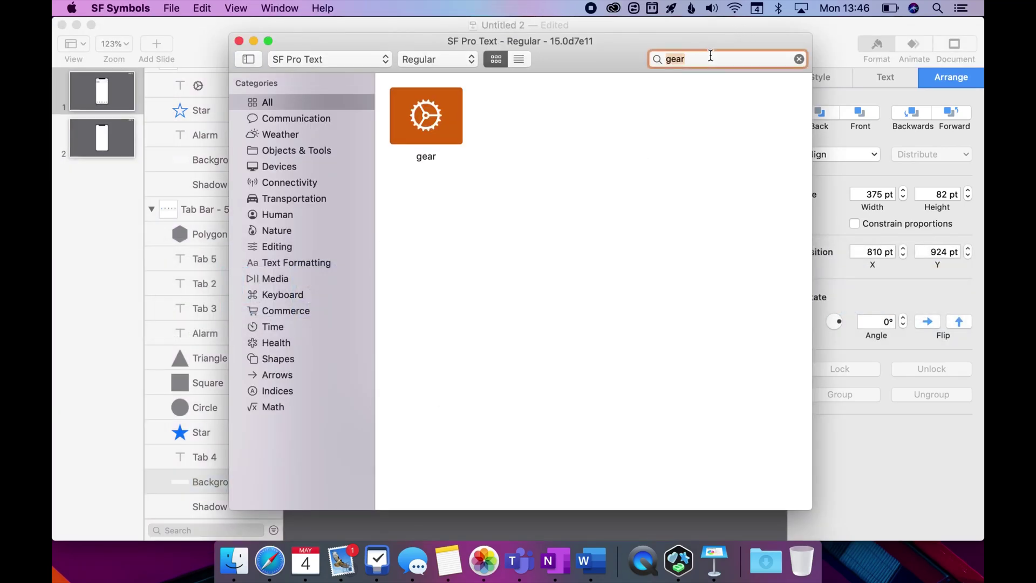
type("clock")
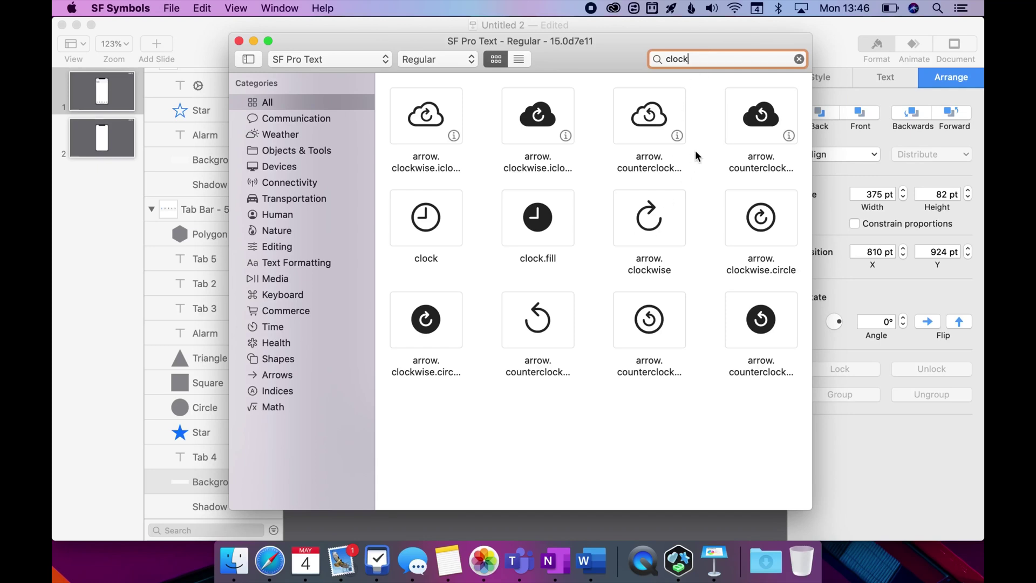
key("BackSpace")
key("BackSpace")
key("BackSpace")
key("BackSpace")
key("BackSpace")
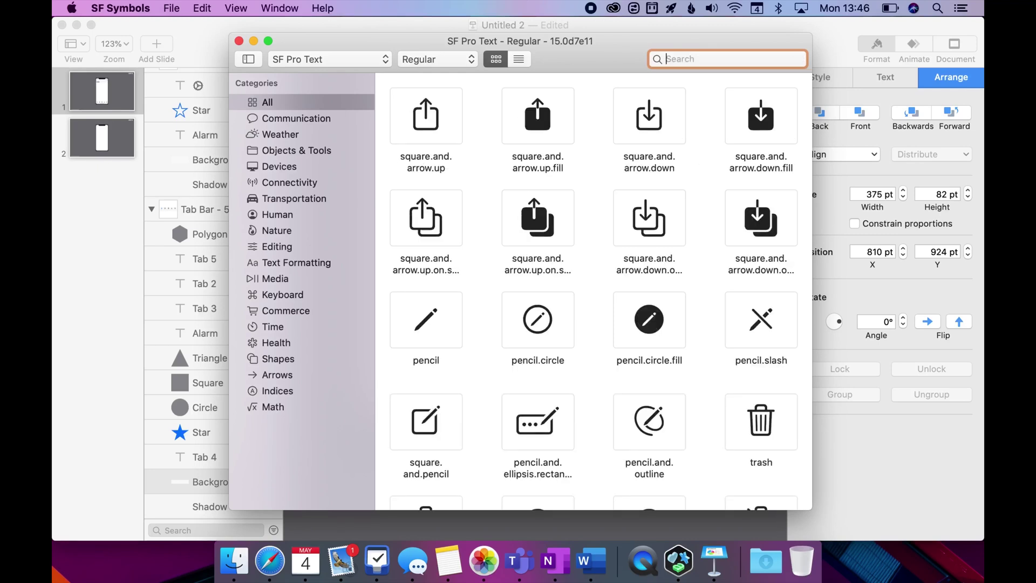
Search for "bell" and copy the bell.fill symbol.
type("b")
key("BackSpace")
type("bell")
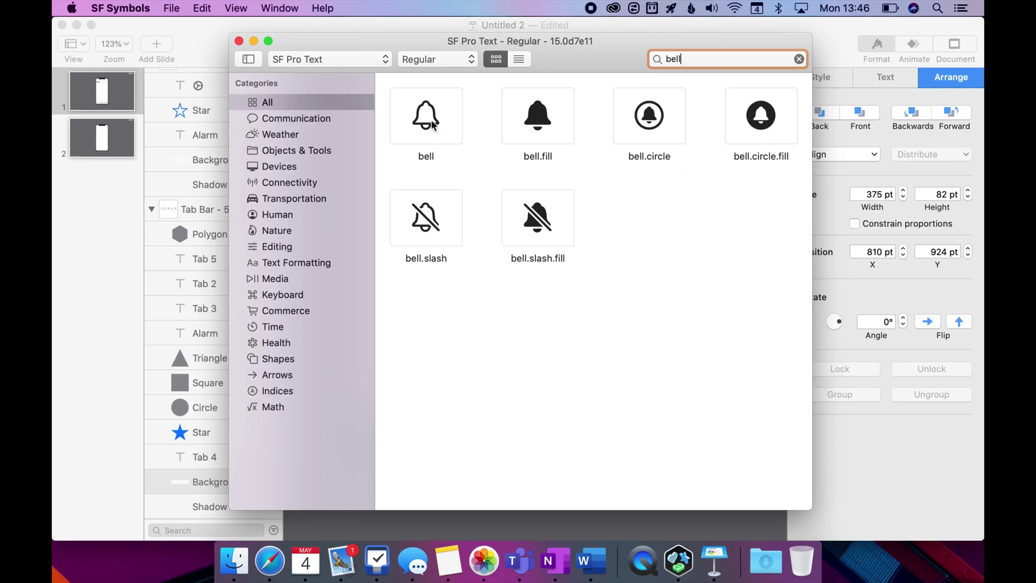
left_click(539, 127)
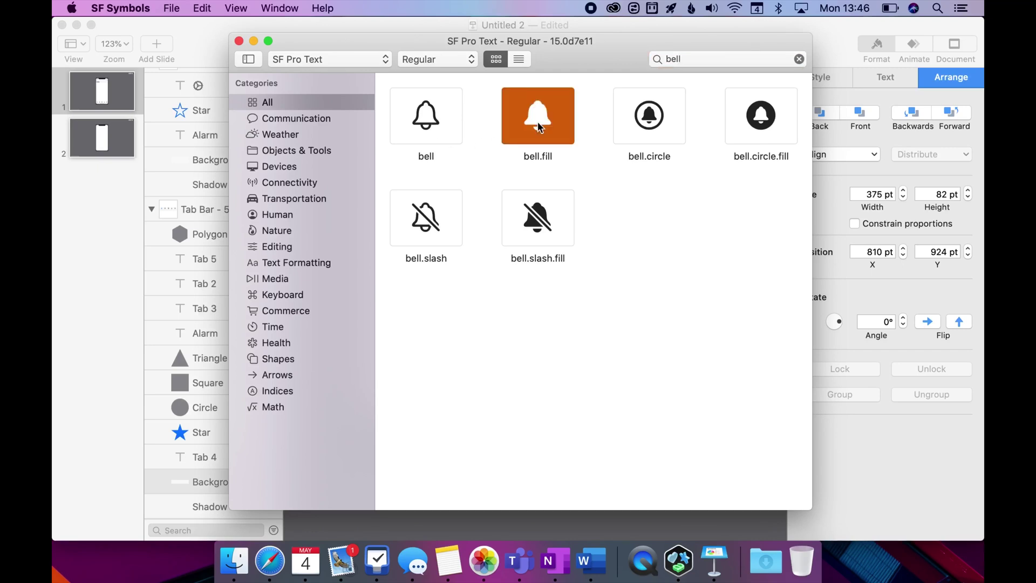
Return to the Untitled 2 presentation in Keynote, paste the bell into the Tab Bar group and place it over the Alarm tab's star.
left_click(247, 25)
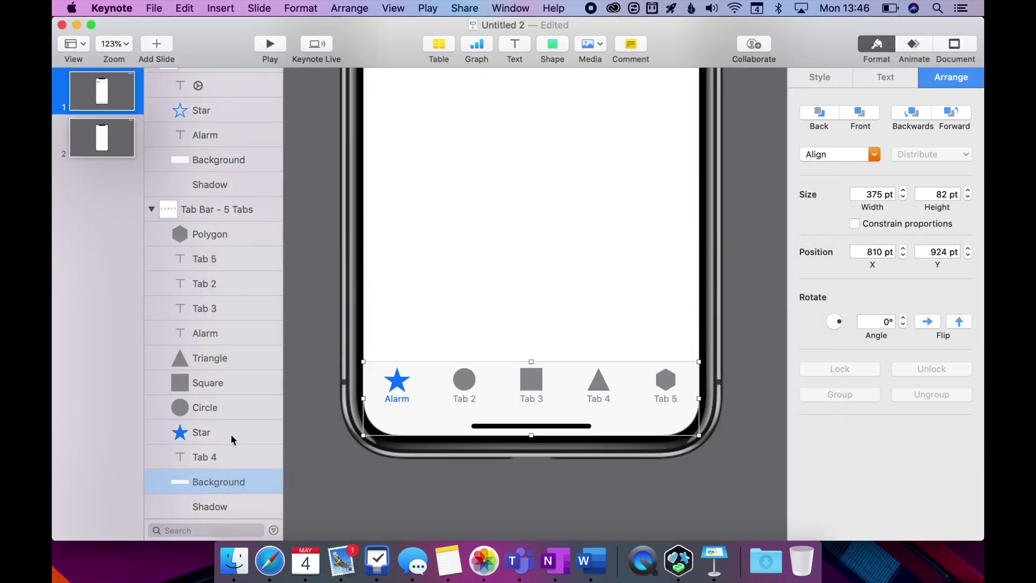
key("super+v")
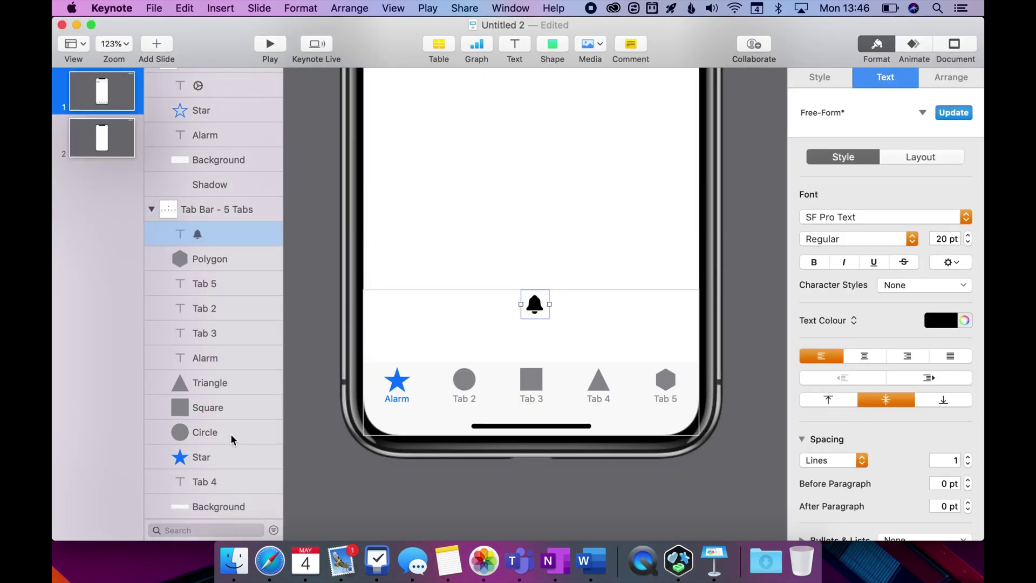
scroll(231, 434, "down", 2)
left_click_drag(534, 305, 395, 384)
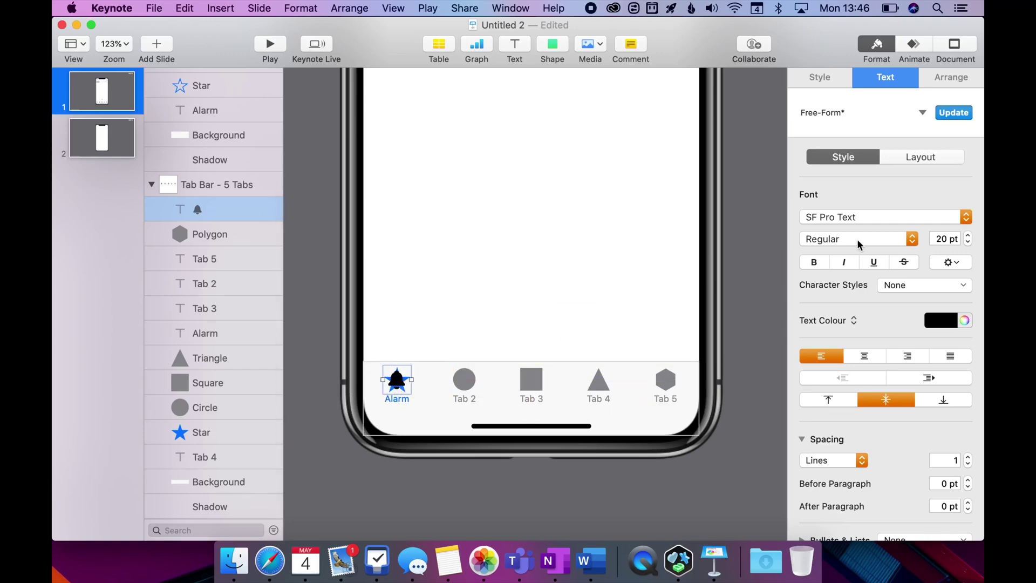
Enlarge the bell symbol to a font size of 26 pt.
left_click(968, 235)
left_click(968, 235)
left_click(969, 235)
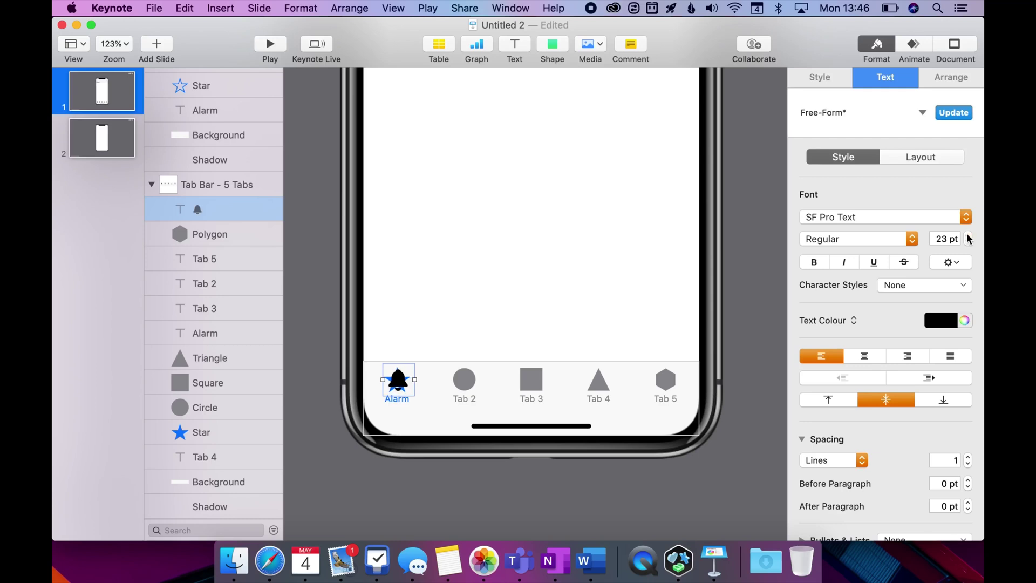
left_click(968, 236)
left_click(968, 236)
left_click(968, 236)
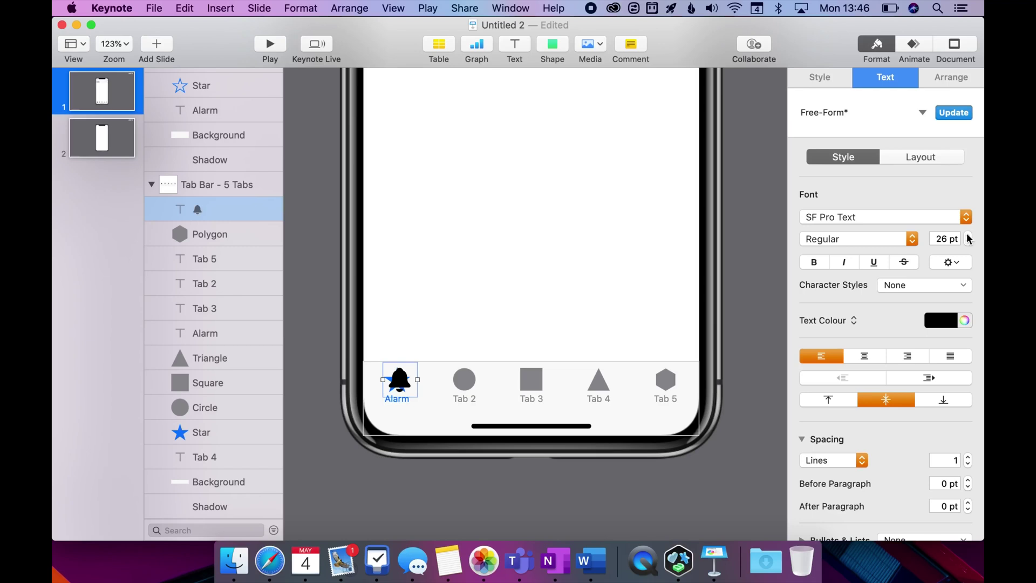
Nudge the bell symbol left until it is centred over the Alarm tab's star.
key("Left")
key("Left")
key("Left")
key("Left")
key("Left")
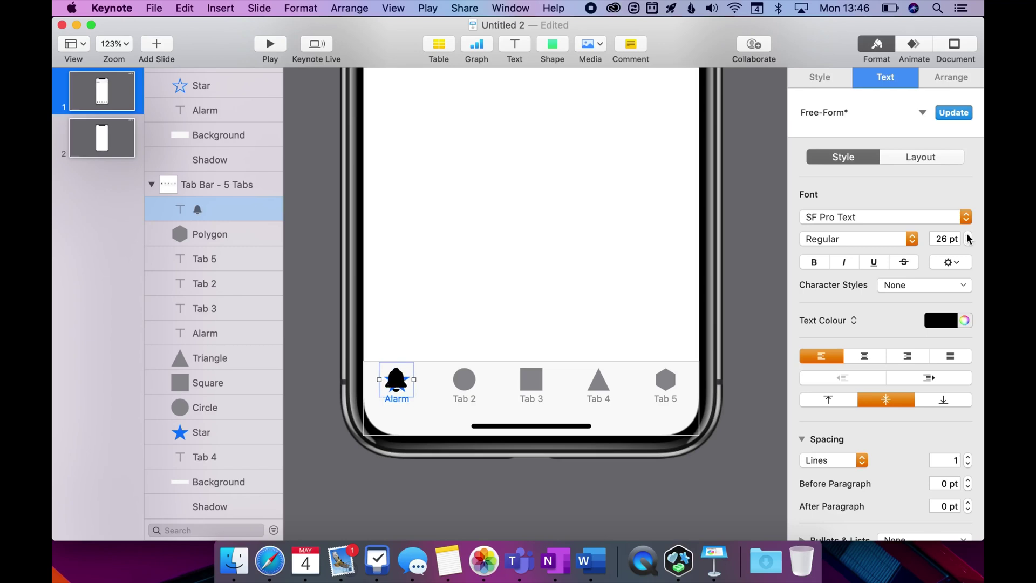
key("Right")
Recolour the bell symbol with the blue sampled from the Alarm tab's star.
left_click(965, 321)
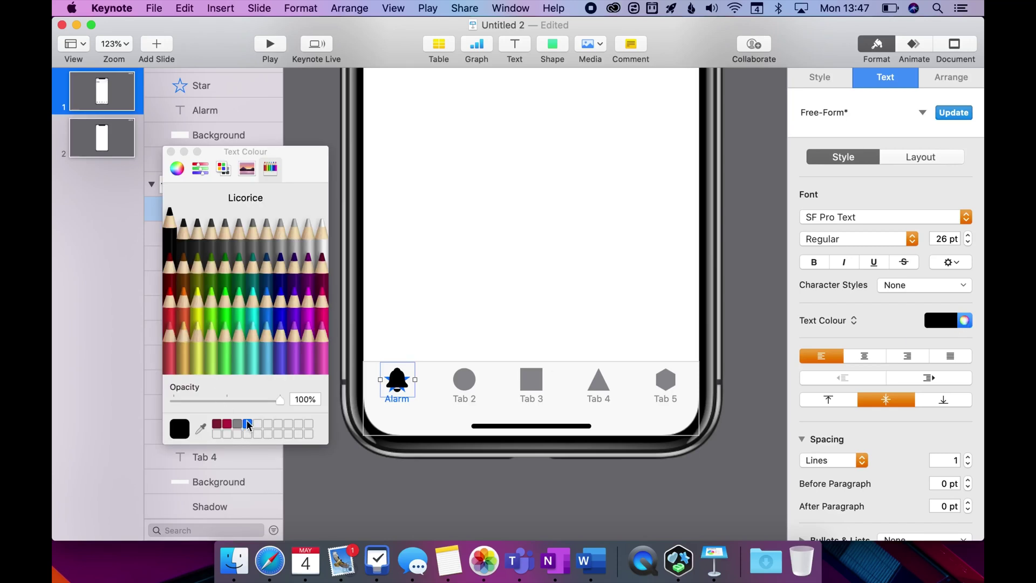
left_click(201, 429)
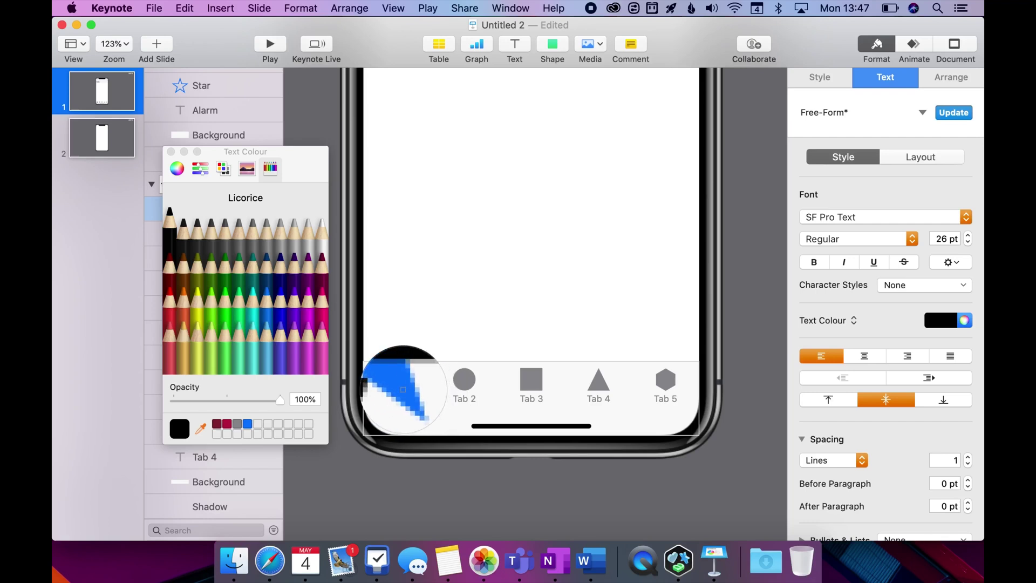
left_click(402, 388)
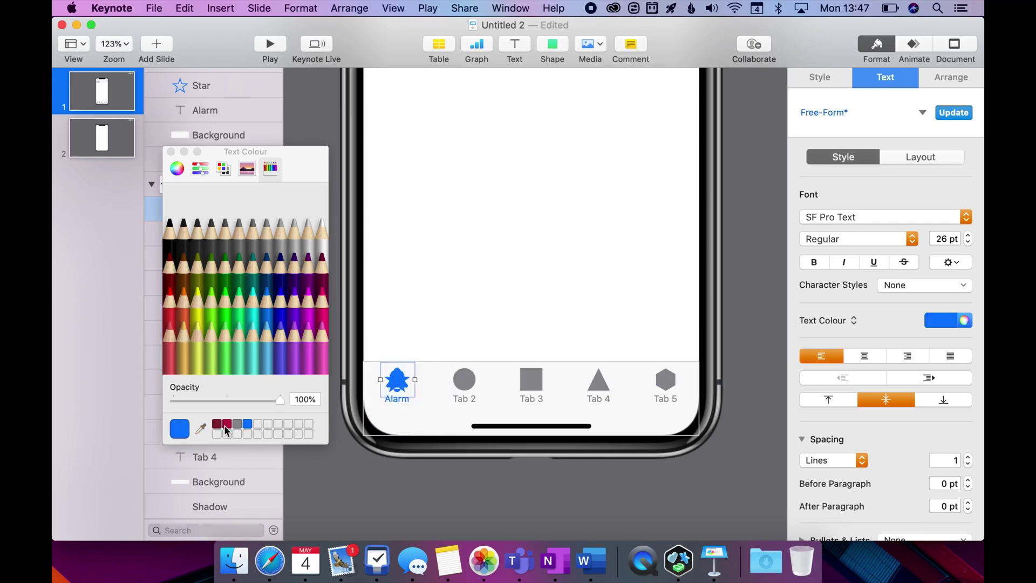
Close the text colour picker and delete the blue star from the Tab Bar group, leaving only the bell on the Alarm tab.
mouse_move(181, 431)
left_mouse_down()
mouse_move(251, 431)
mouse_move(187, 430)
left_mouse_up()
left_click(171, 153)
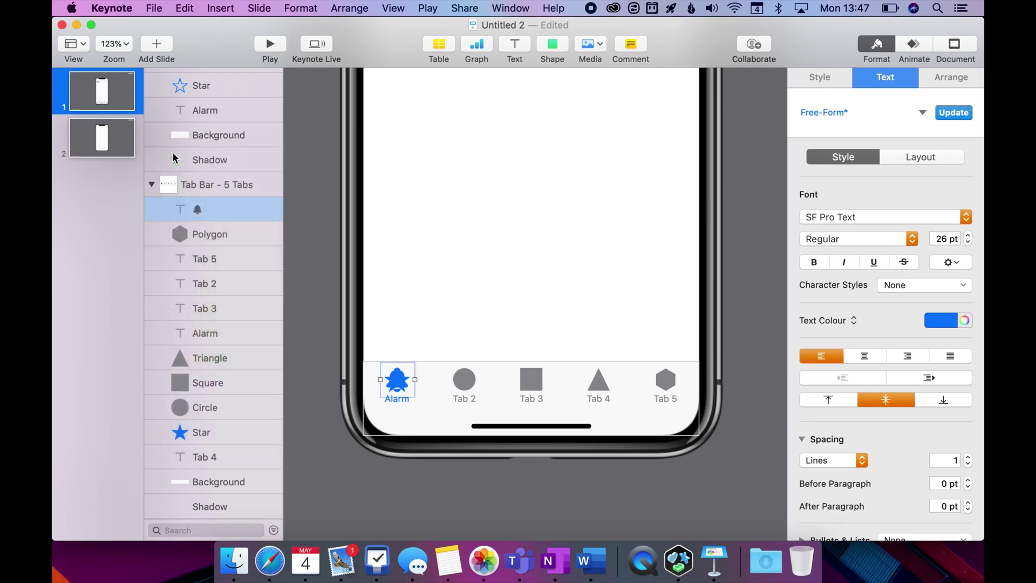
left_click(207, 433)
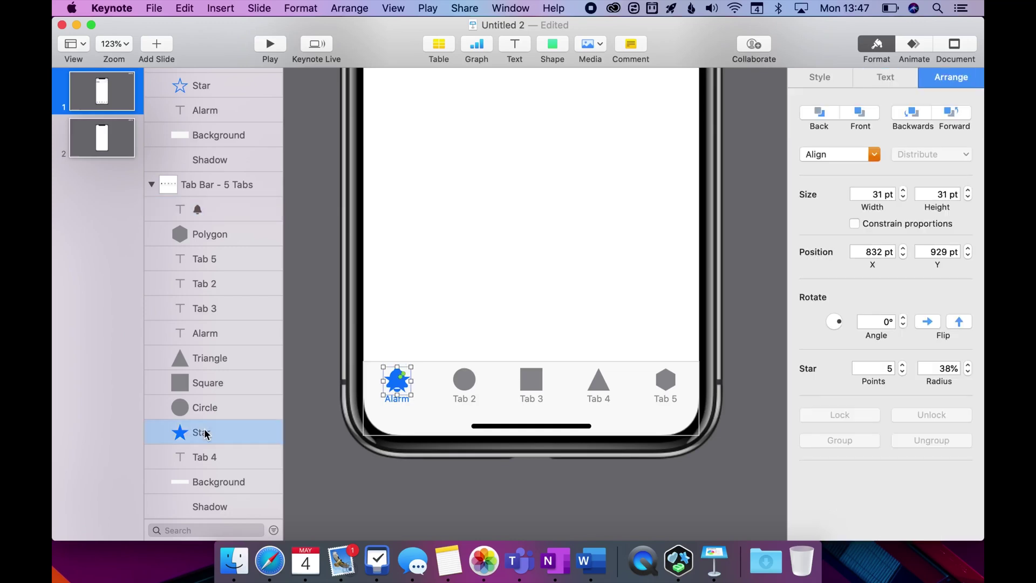
key("Delete")
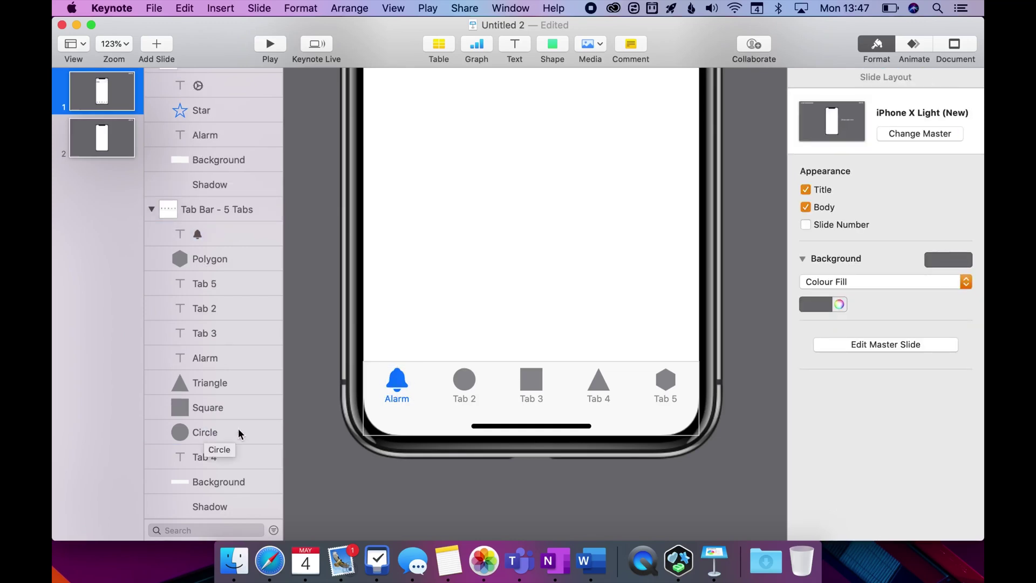
Switch to SF Symbols and copy the outlined bell symbol for the Tab 2 icon.
left_click(464, 384)
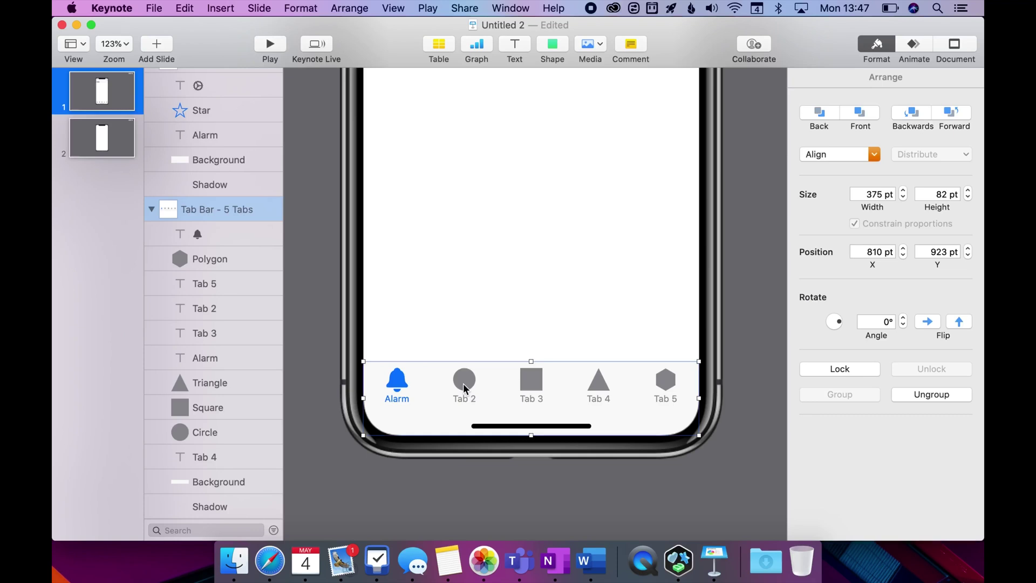
key("super+Tab")
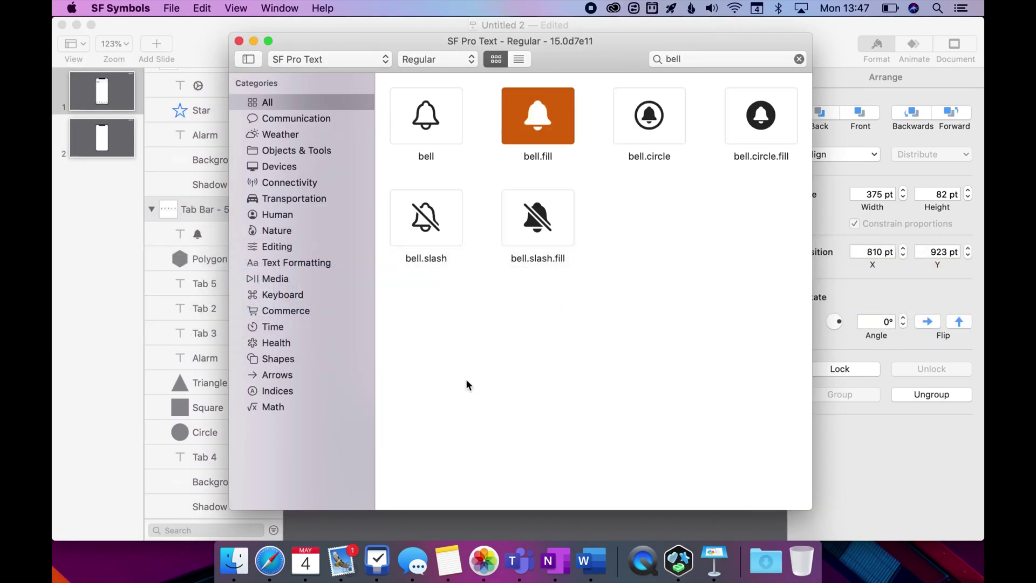
left_click(436, 135)
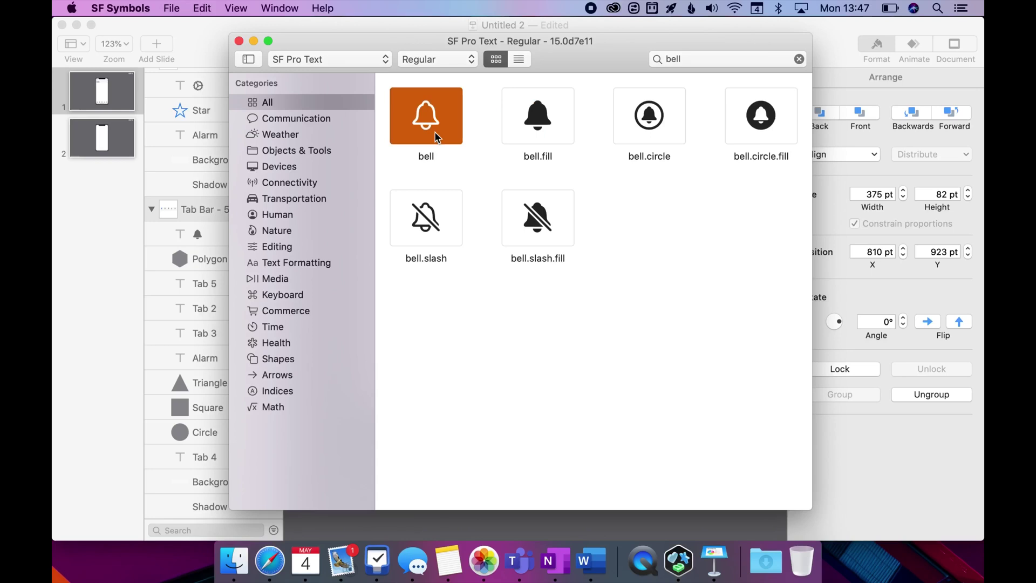
Return to Keynote, paste the outlined bell into the Tab Bar group and place it over Tab 2's circle.
key("super+Tab")
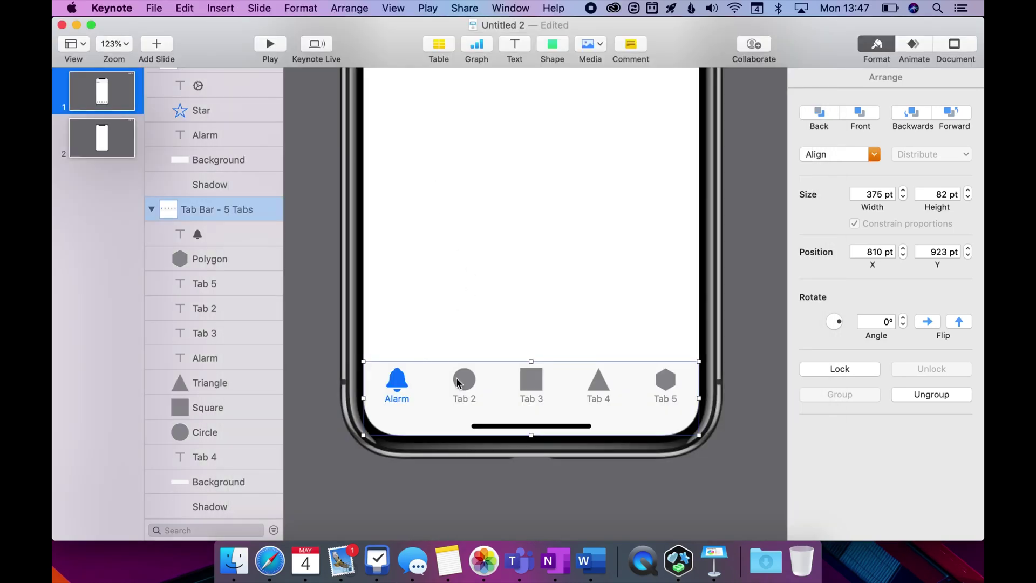
left_click(230, 382)
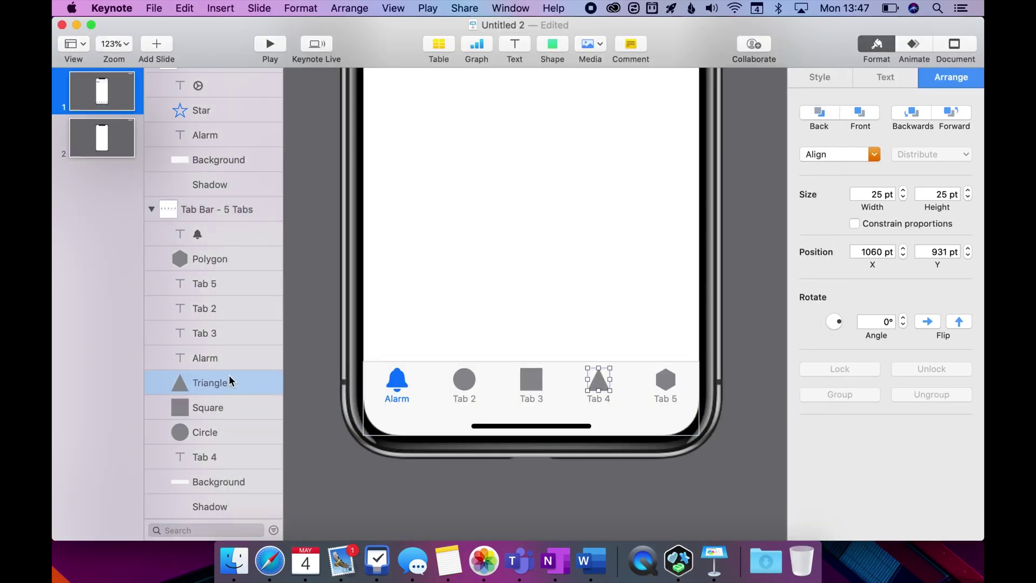
key("super+v")
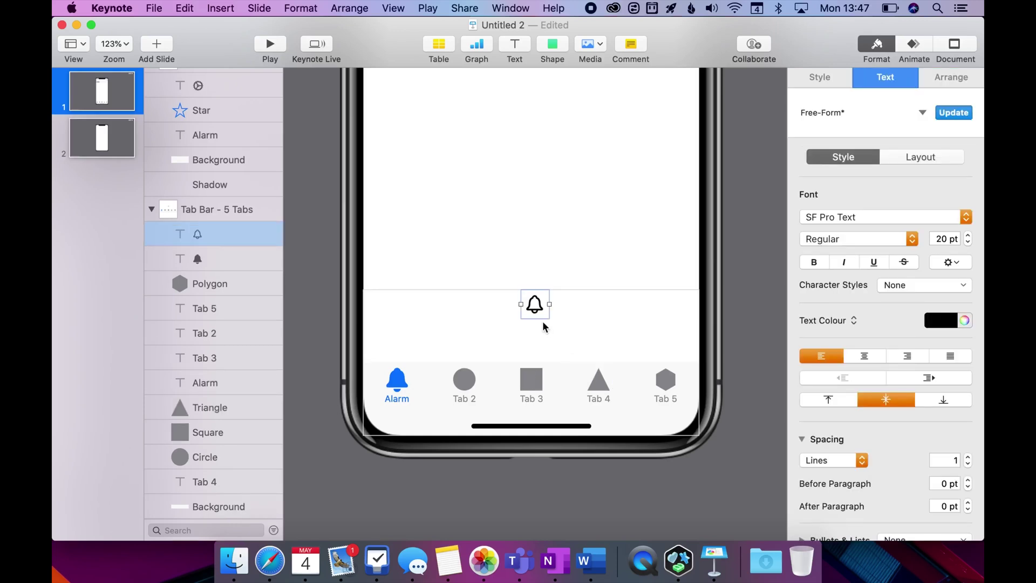
left_click_drag(536, 308, 468, 383)
Enlarge the outlined bell symbol to a font size of 26 pt.
left_click(969, 235)
left_click(968, 235)
left_click(969, 235)
left_click(969, 235)
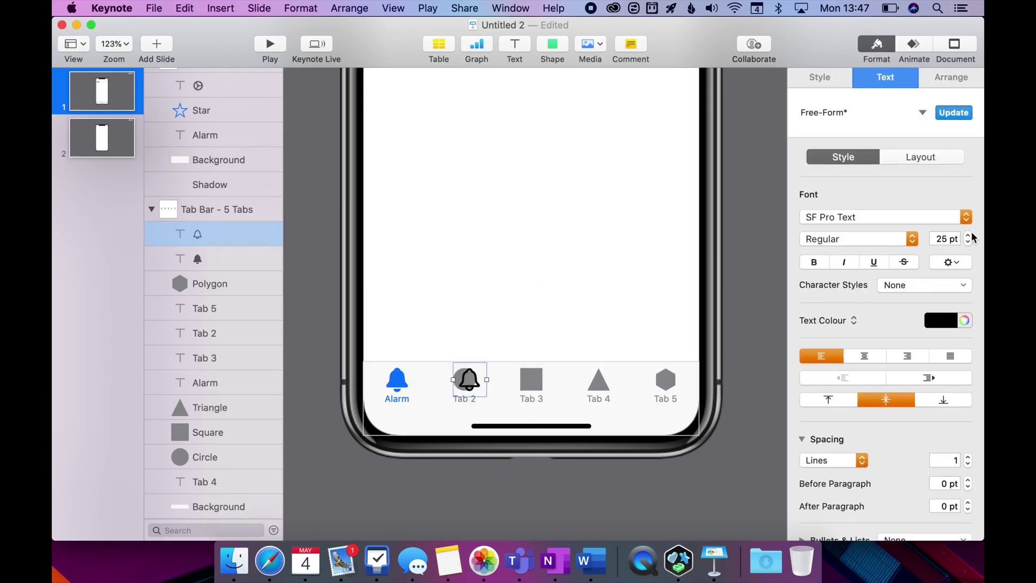
left_click(969, 236)
left_click(968, 235)
Nudge the outlined bell left until it is centred over Tab 2's circle.
key("Left")
key("Left")
key("Left")
key("Left")
key("Left")
key("Left")
key("Left")
key("Left")
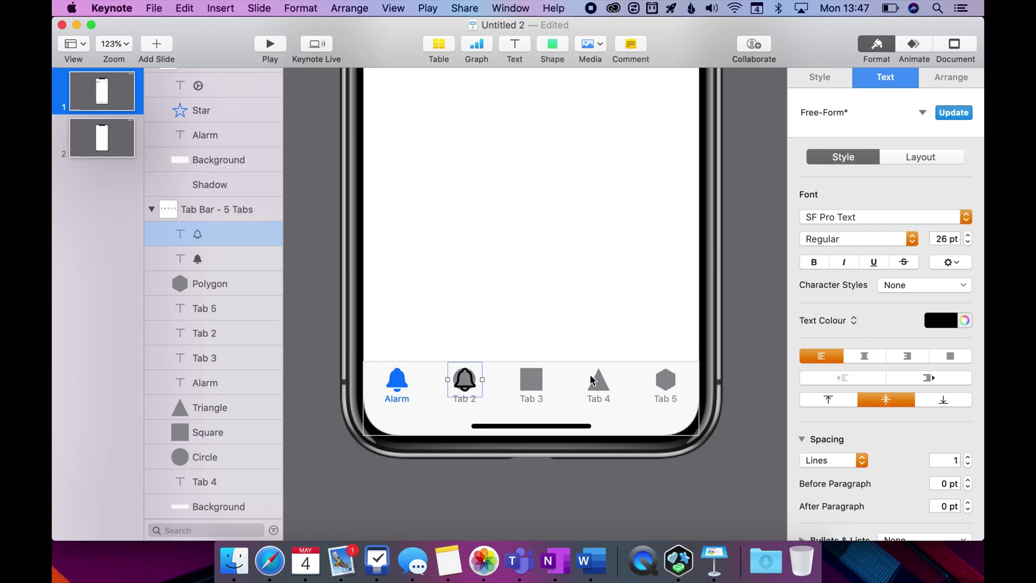
Recolour the outlined bell with the grey sampled from Tab 3's square, and close the colour picker.
left_click(965, 320)
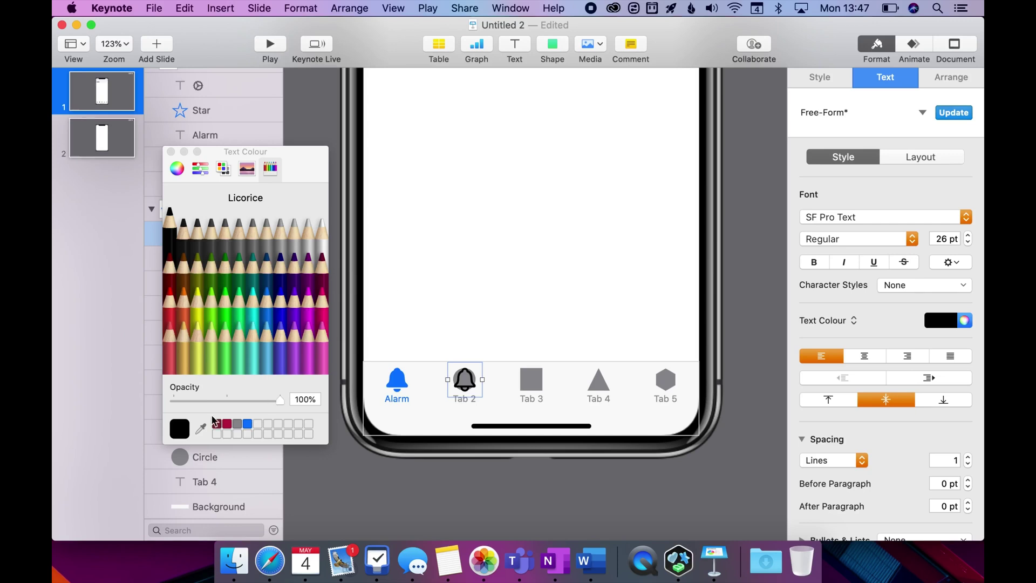
left_click(201, 428)
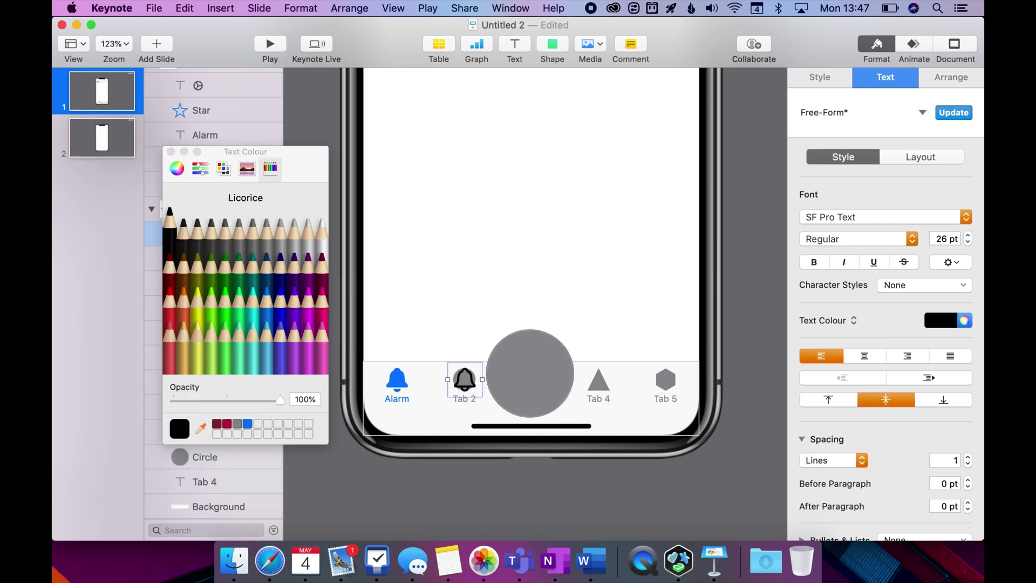
left_click(532, 379)
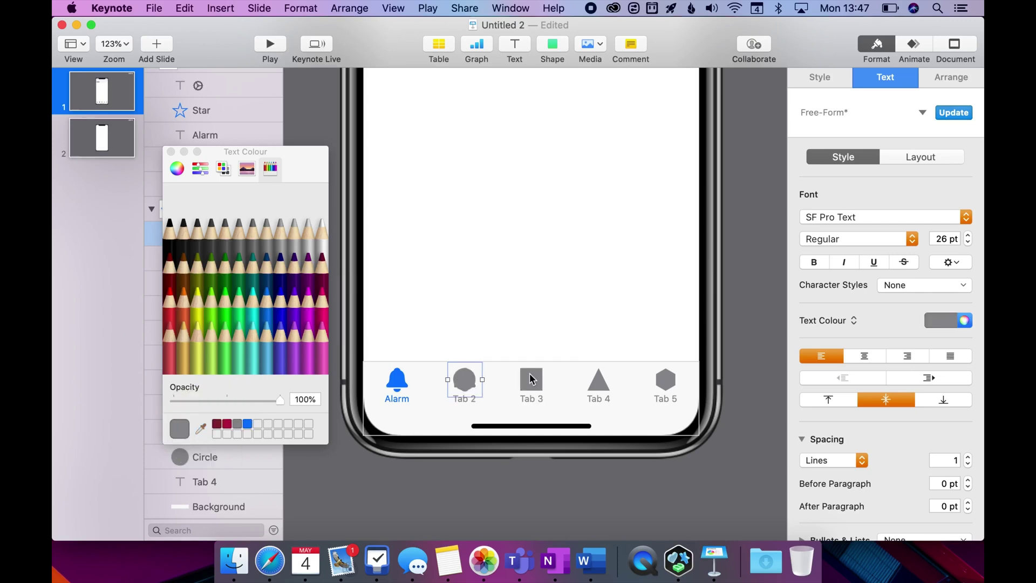
left_click(171, 151)
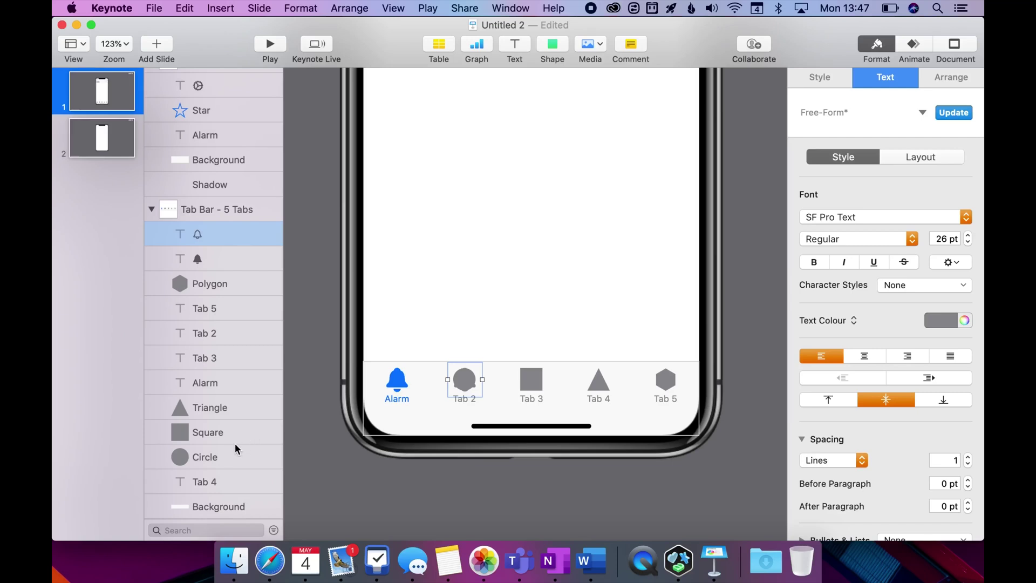
Delete the grey circle behind the outlined bell from the Tab Bar group.
left_click(234, 411)
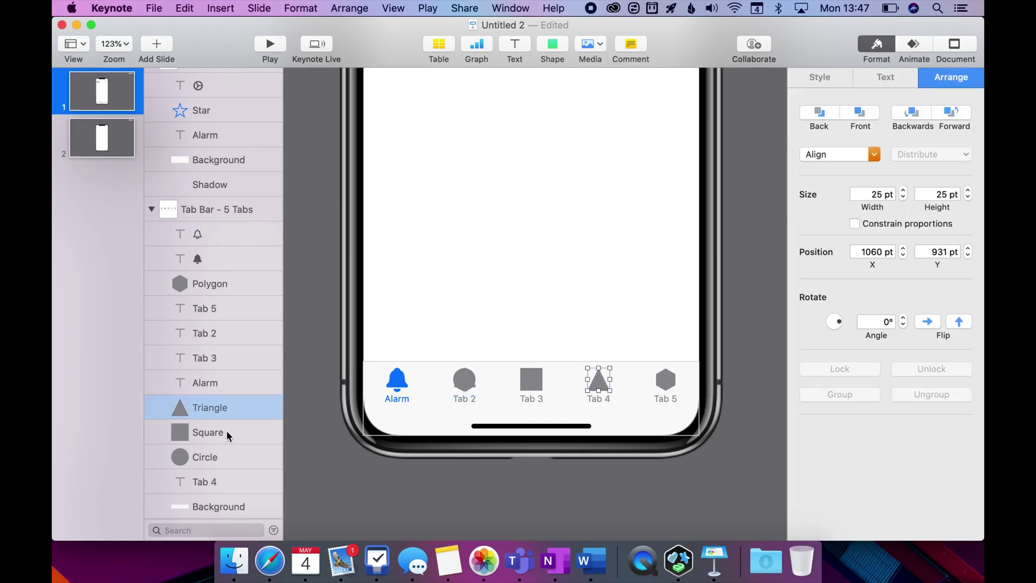
left_click(213, 460)
key("Delete")
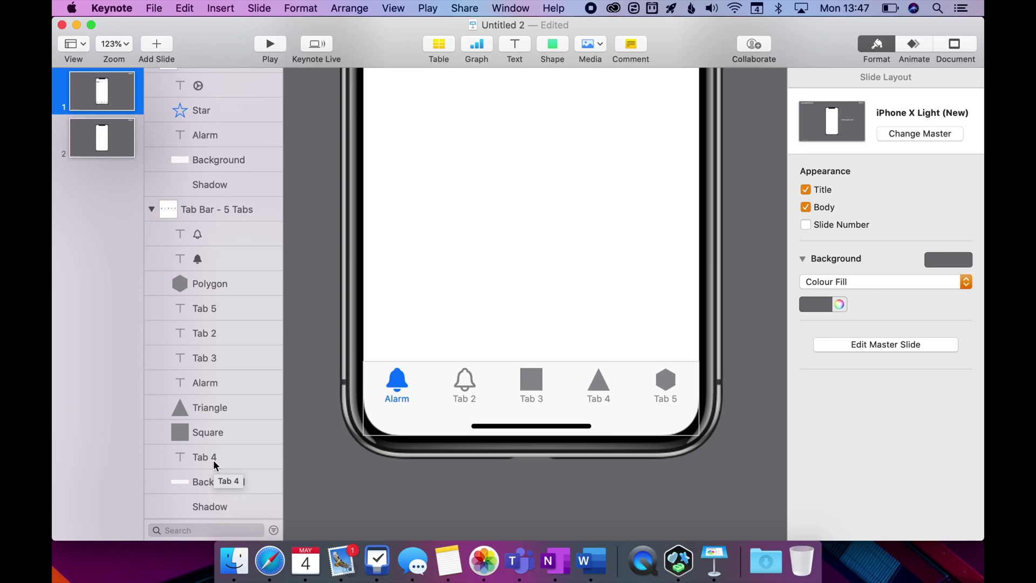
Switch to iOS-Templates+UI-Elements.key and browse the light and dark app templates through to the UI Elements bars slide.
double_click(504, 278)
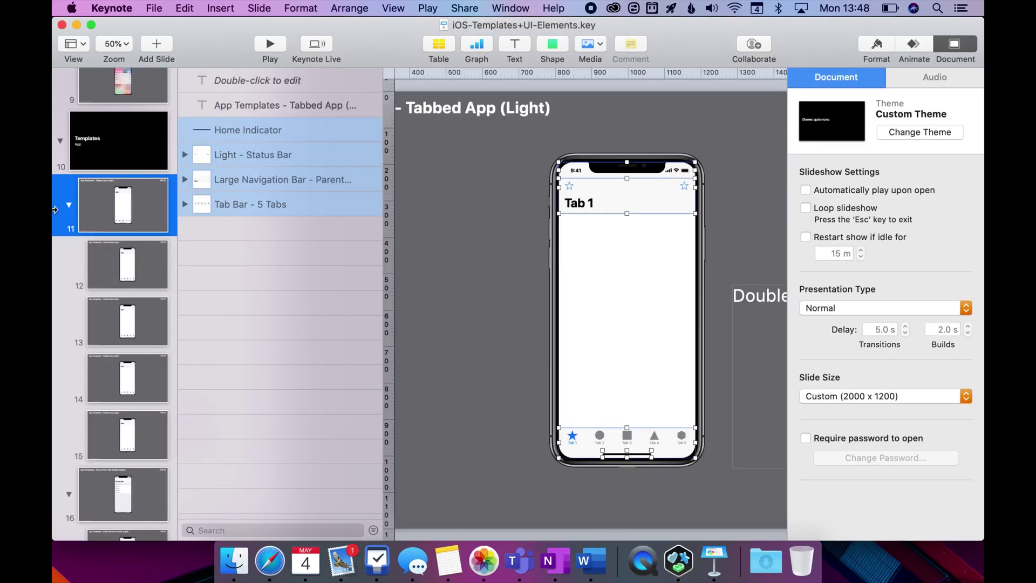
left_click(123, 261)
key("Down")
key("Down")
key("Down")
key("Down")
key("Down")
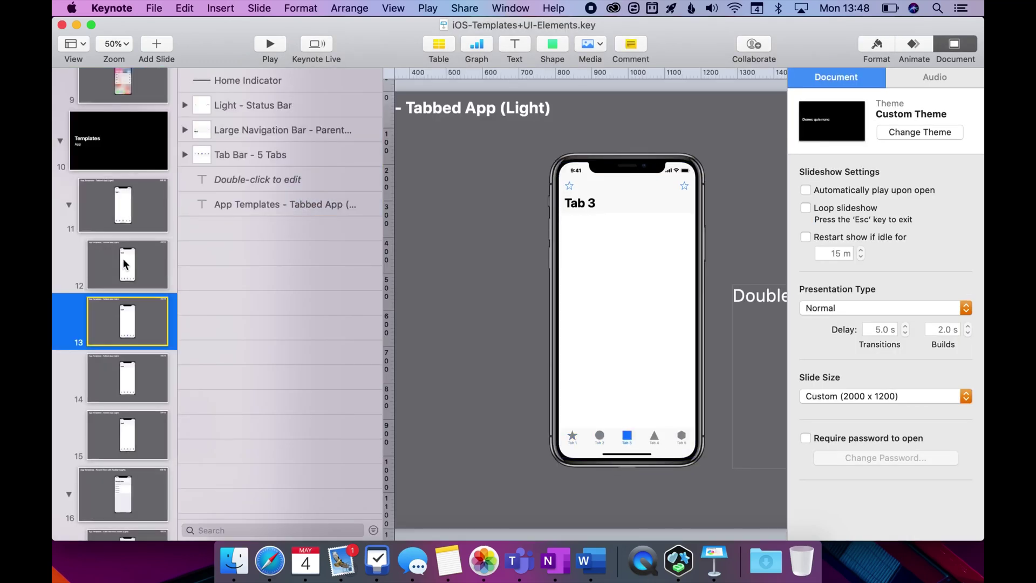
key("Down")
key("Down")
key("Down")
key("Down")
key("Down")
key("Down")
key("Down")
key("Down")
key("Down")
key("Down")
key("Down")
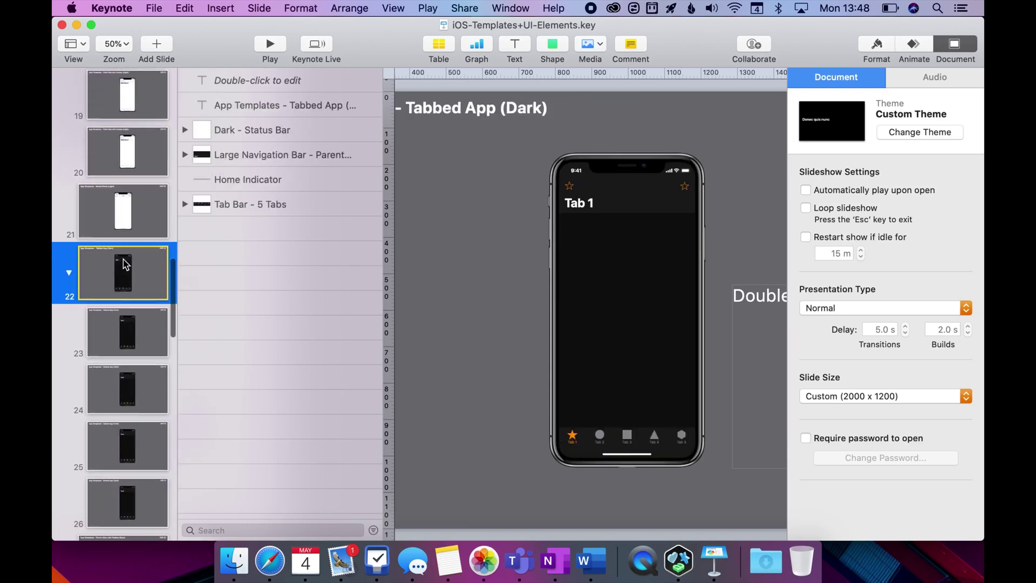
key("Down")
key("Down")
key("Down")
key("Down")
key("Down")
key("Down")
key("Down")
key("Down")
key("Down")
key("Down")
key("Down")
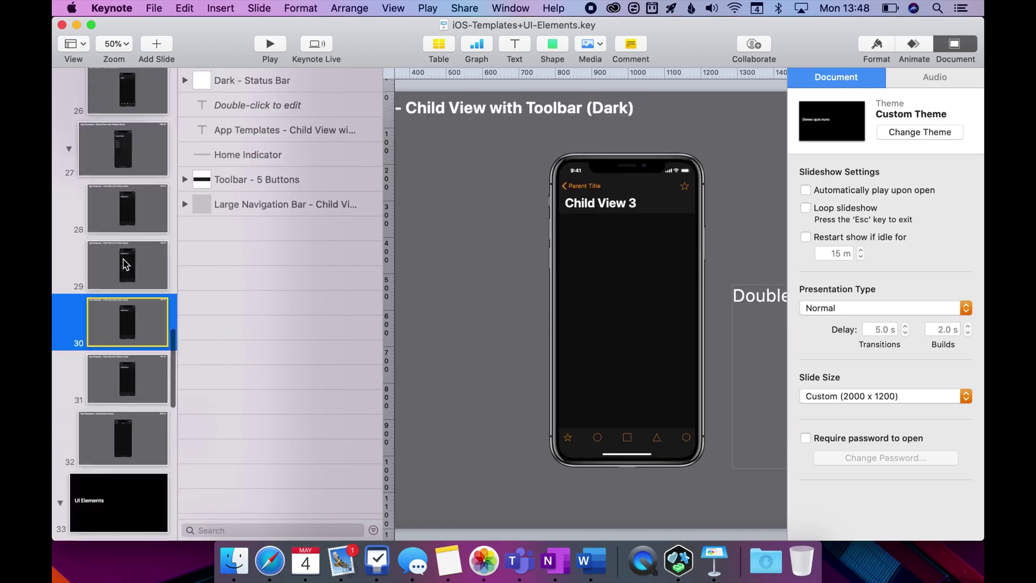
key("Down")
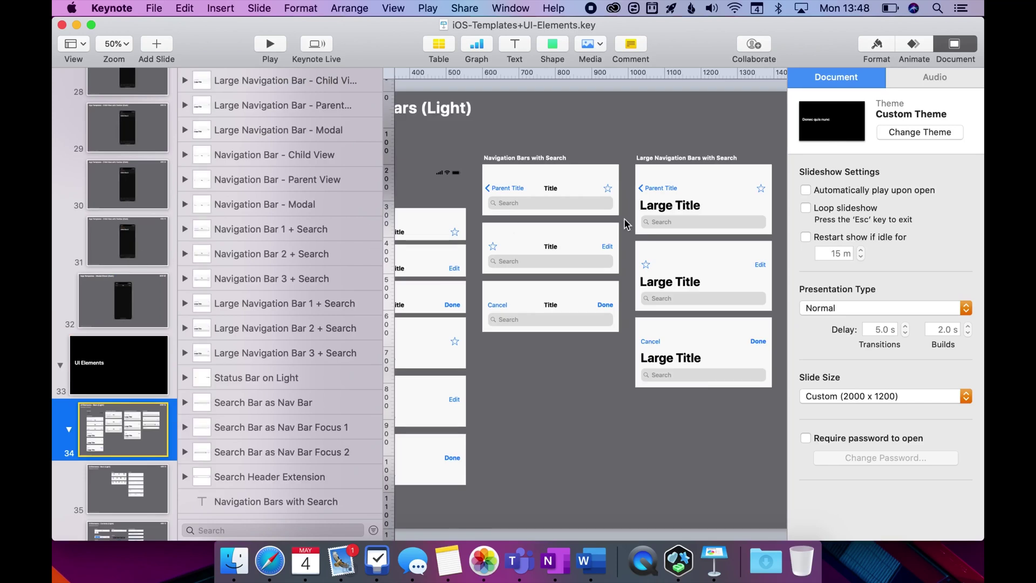
scroll(624, 222, "down", 5)
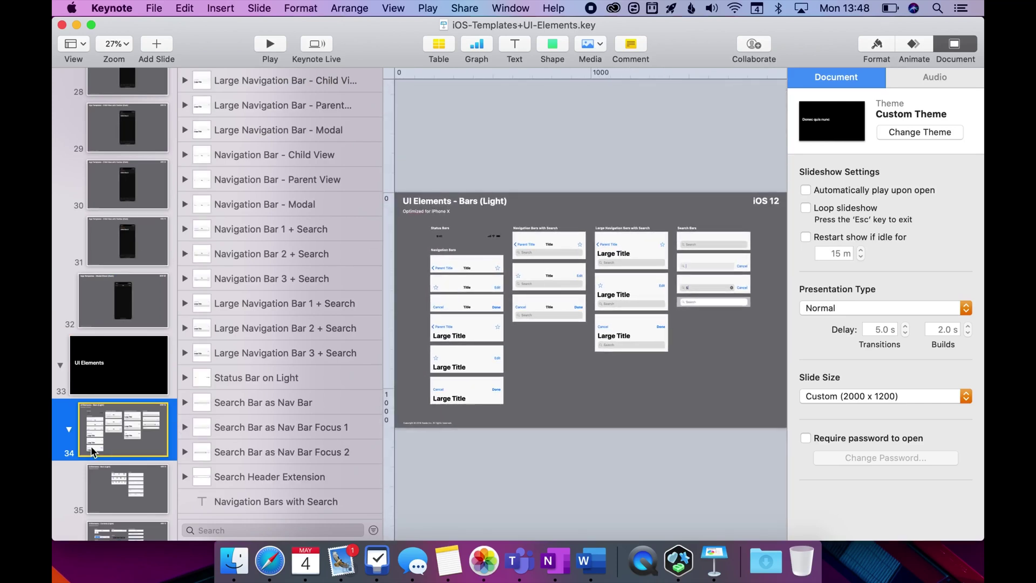
Open the UI Elements - Controls (Dark) slide with table view cells and examine the available cell styles.
scroll(91, 446, "down", 10)
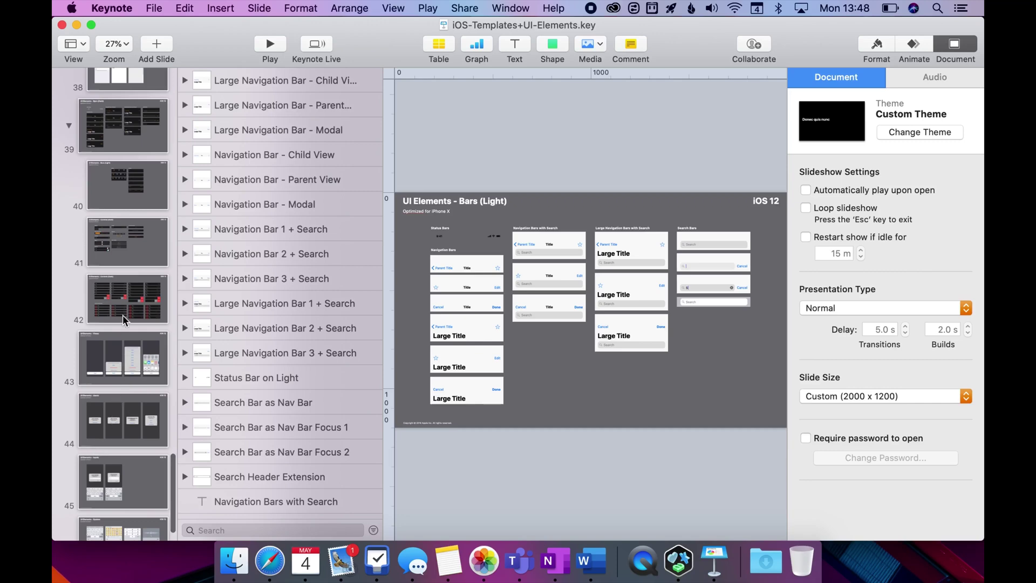
left_click(123, 317)
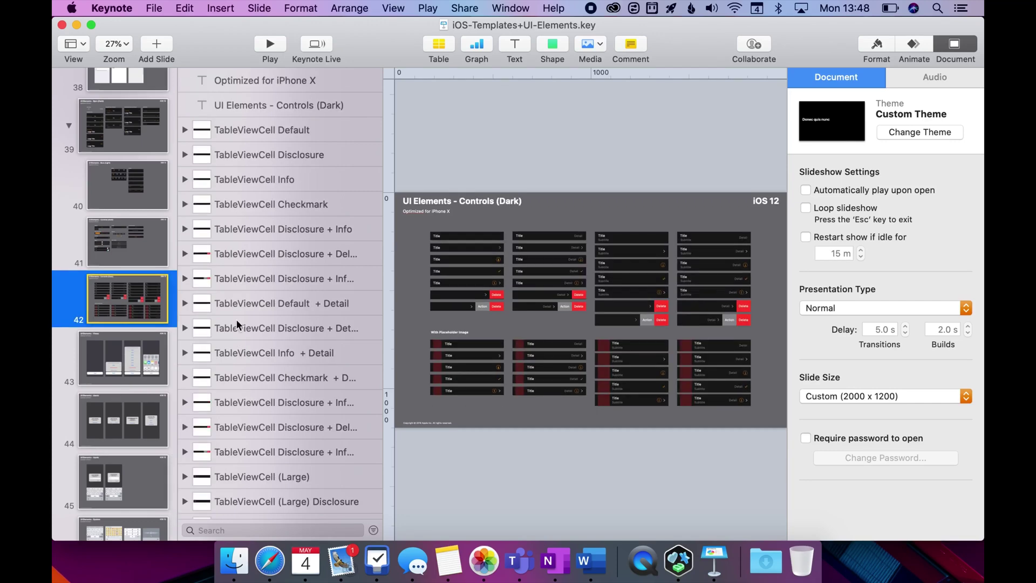
scroll(606, 325, "up", 5)
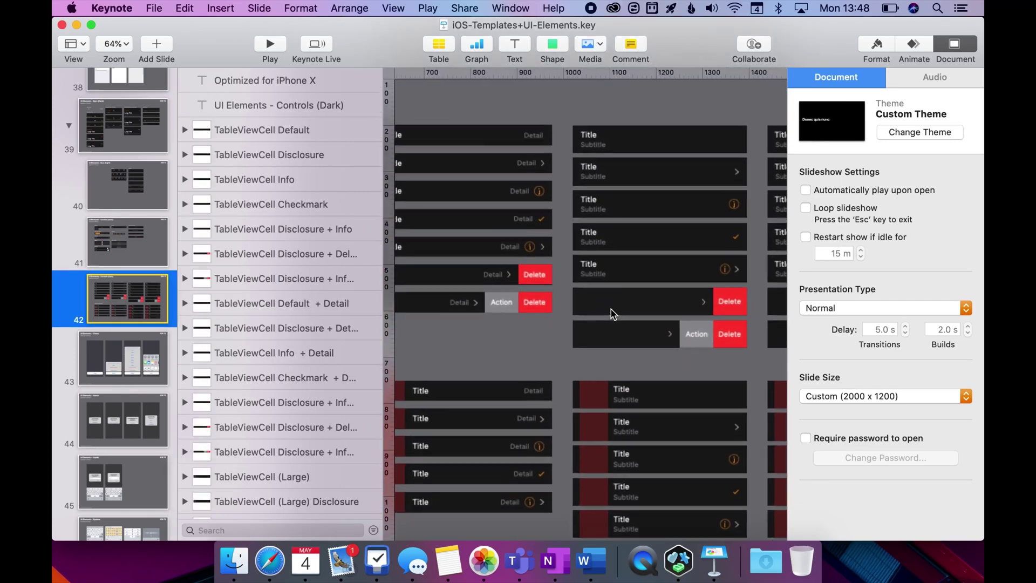
scroll(612, 313, "left", 5)
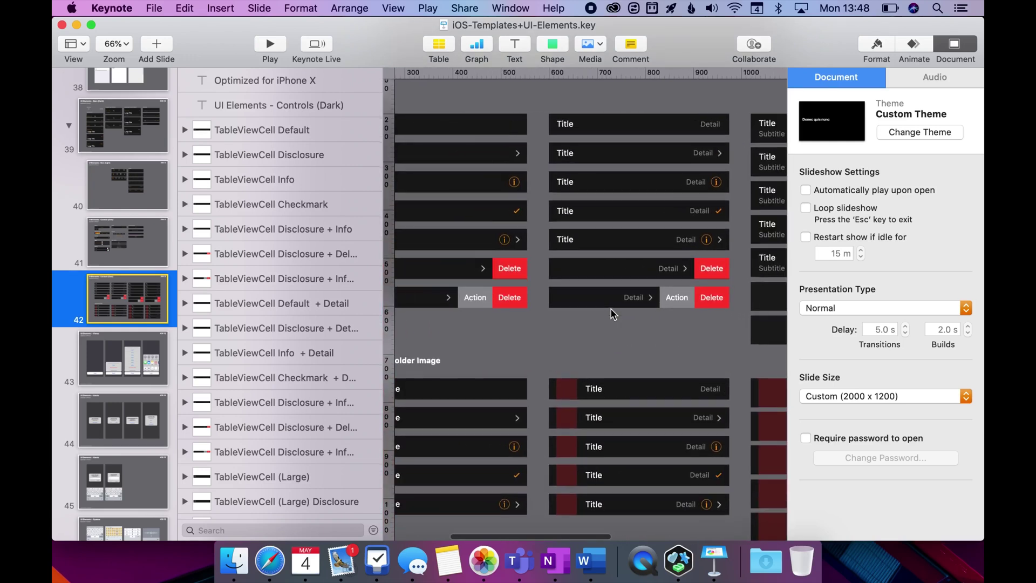
scroll(612, 313, "left", 5)
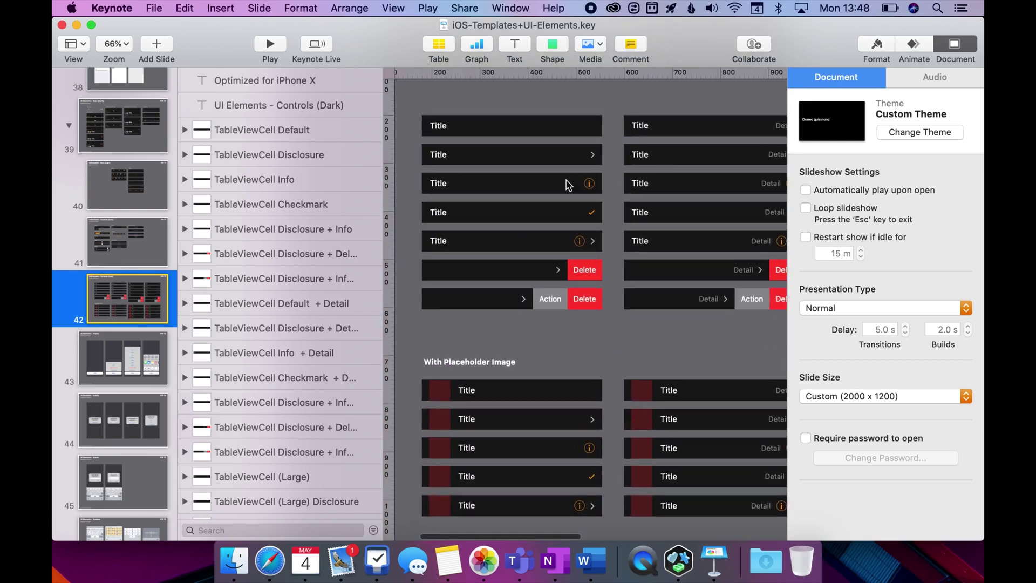
Open the UI Elements - Controls (Light) slide that holds the light table view cells.
scroll(118, 282, "up", 4)
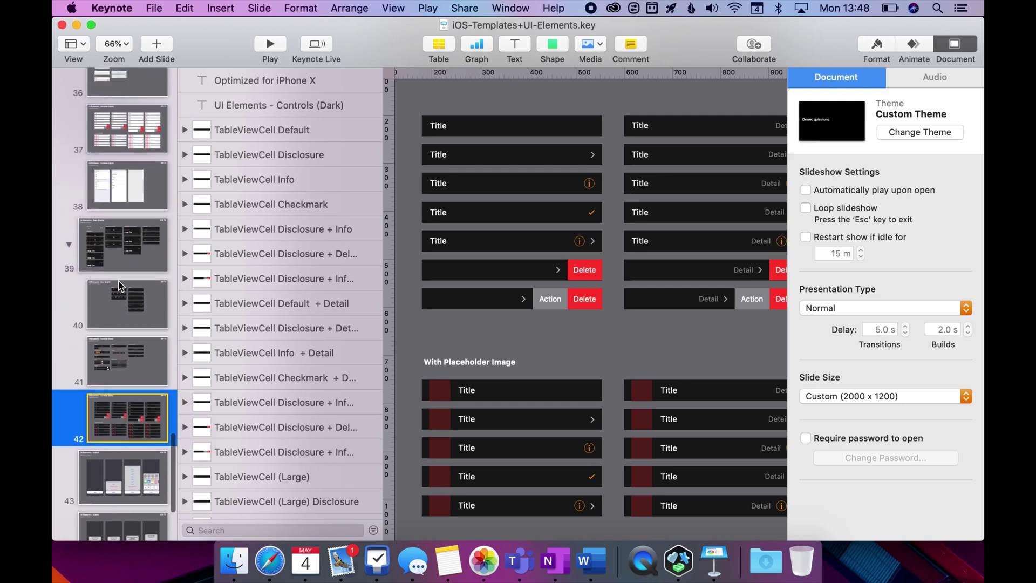
scroll(119, 279, "up", 4)
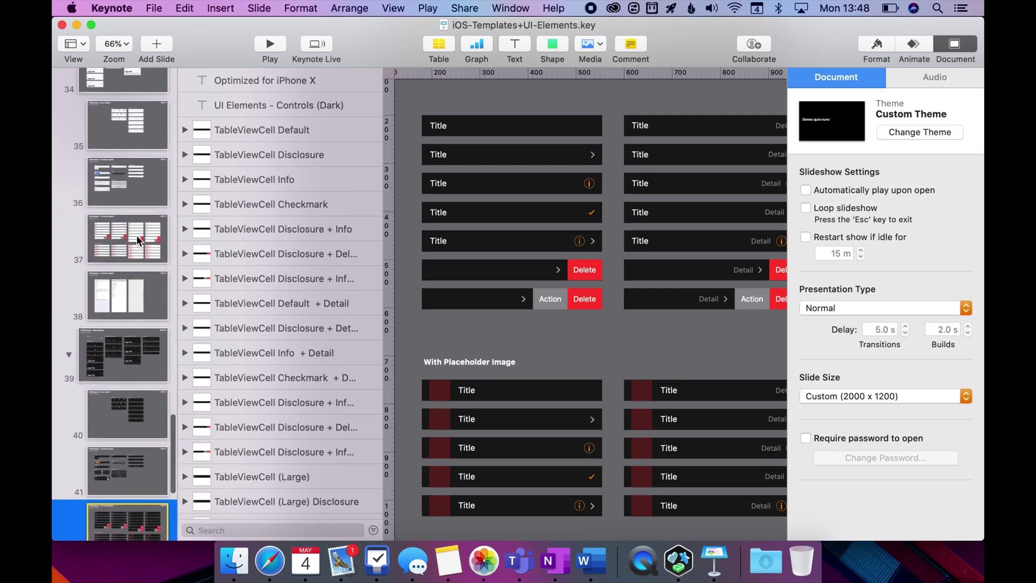
left_click(139, 241)
left_click(137, 190)
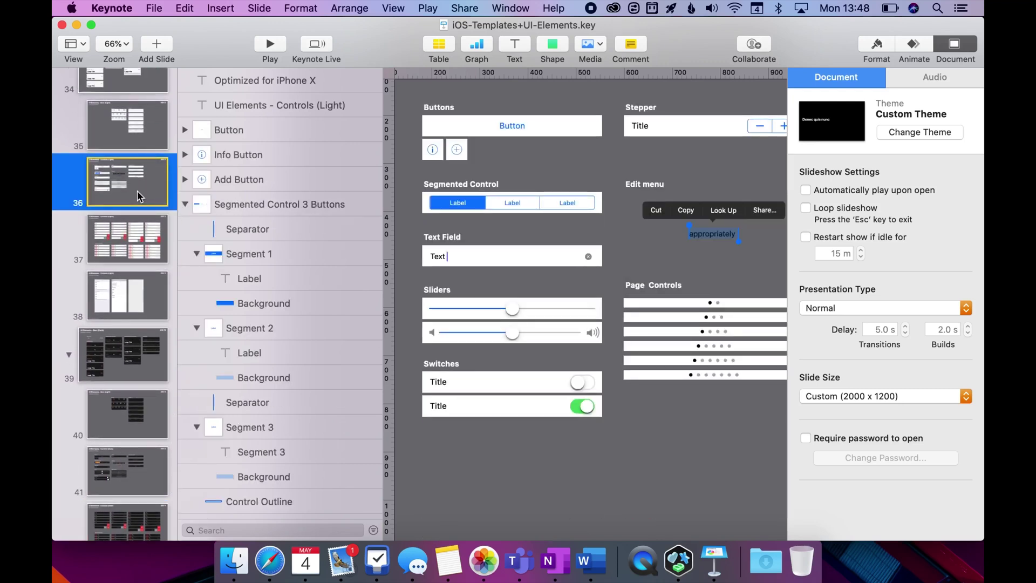
left_click(135, 234)
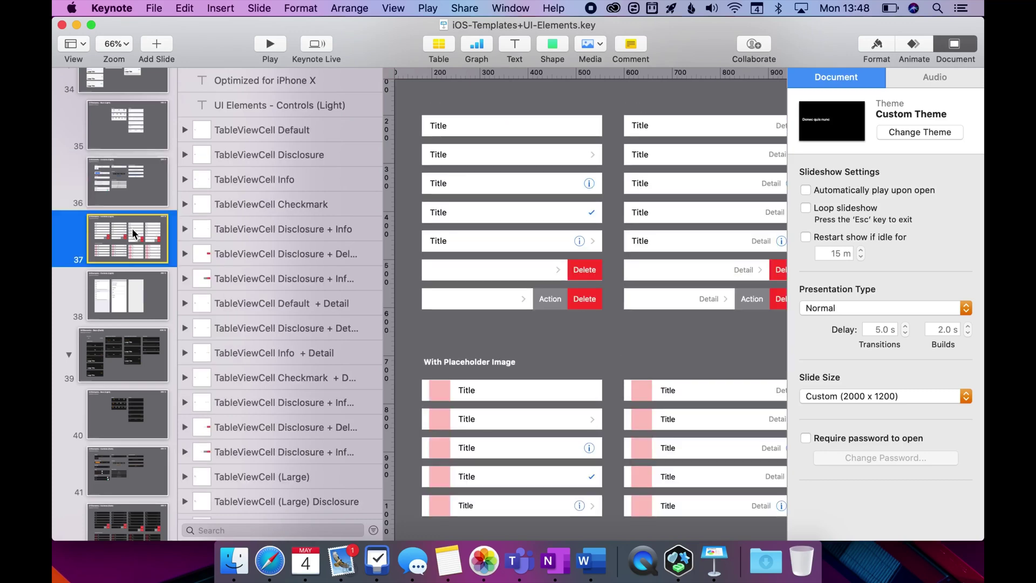
Copy the TableViewCell Disclosure group from the light table view cells.
scroll(507, 171, "right", 2)
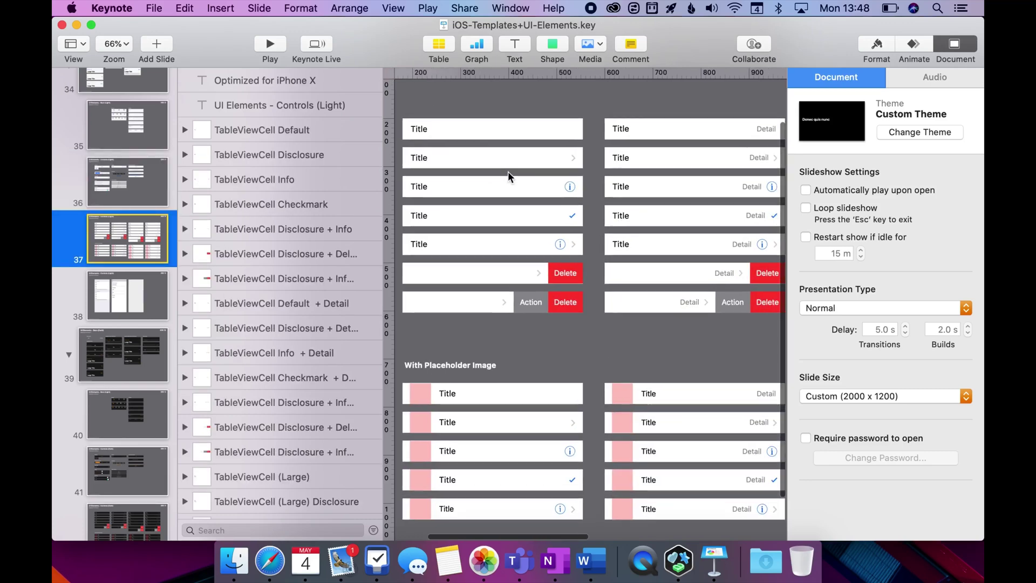
scroll(508, 165, "left", 3)
scroll(508, 165, "up", 1)
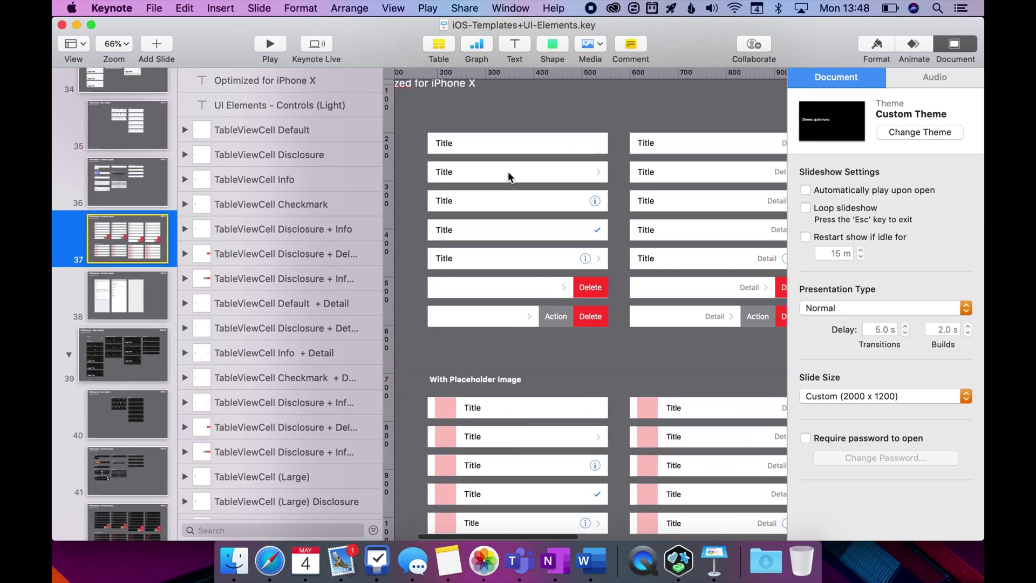
left_click(508, 154)
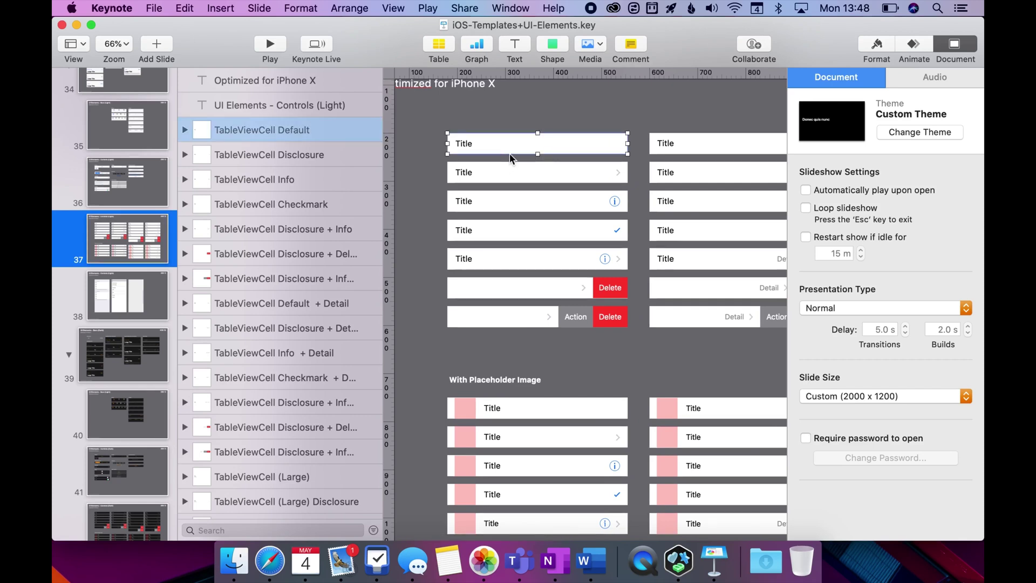
left_click(464, 174)
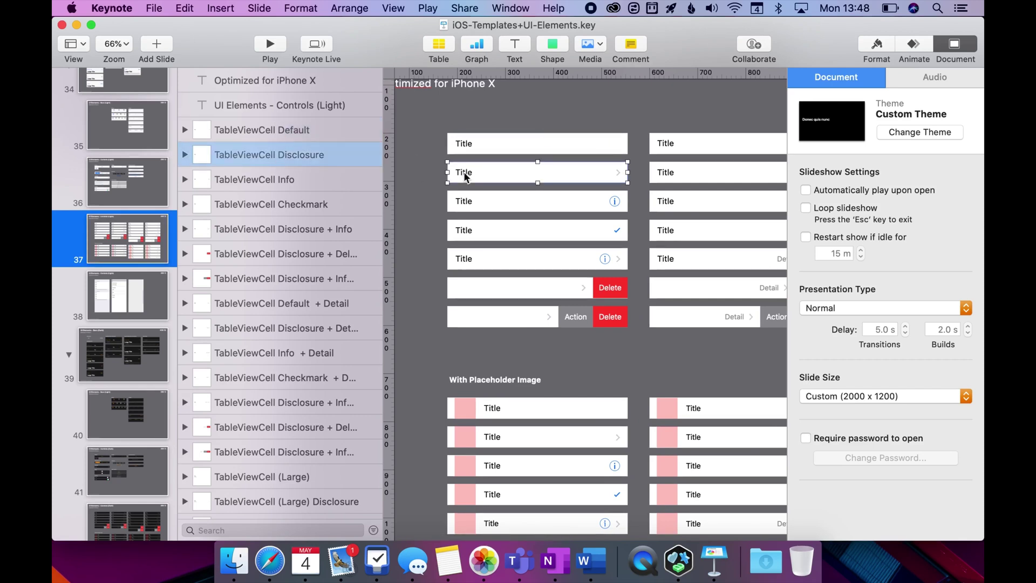
right_click(292, 165)
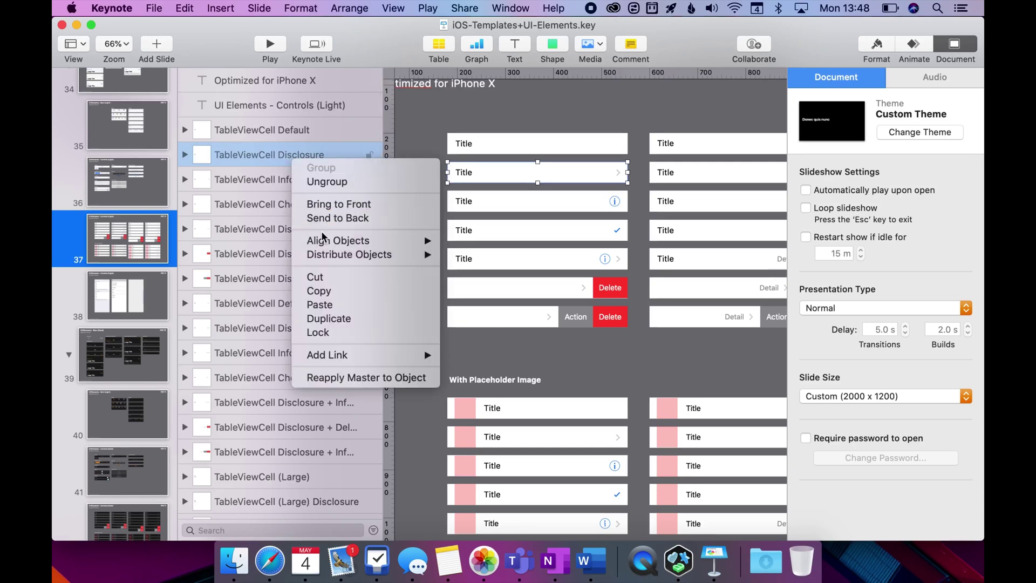
left_click(319, 291)
Switch to the Untitled 2 presentation and collapse the Tab Bar and Large Navigation groups in the object list.
key("super+grave")
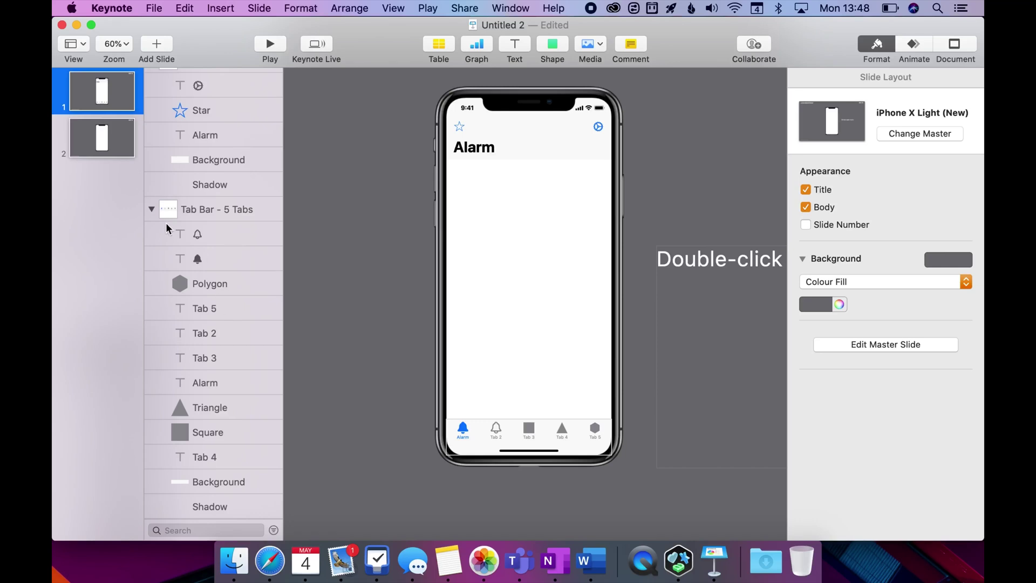
left_click(152, 210)
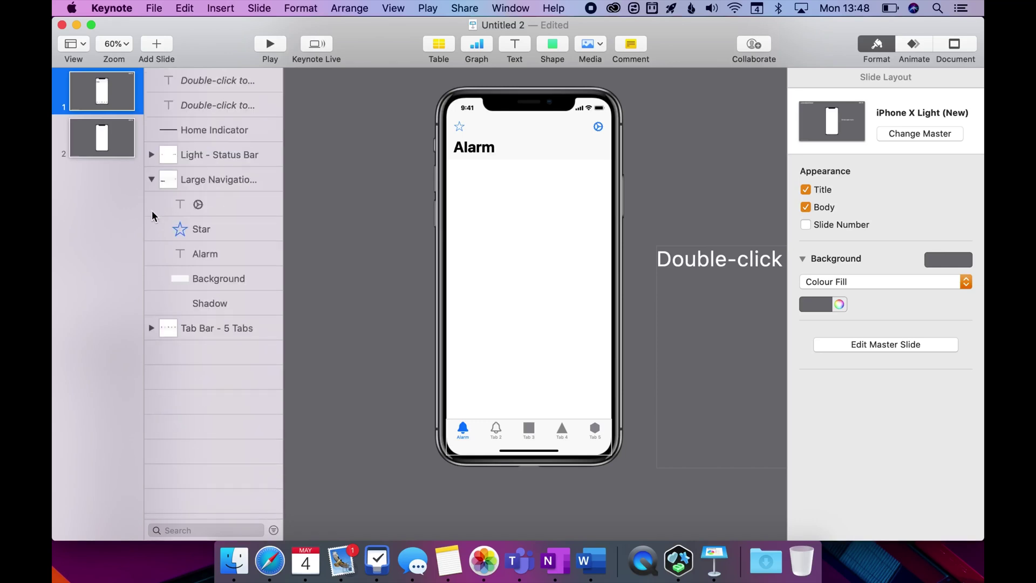
left_click(152, 181)
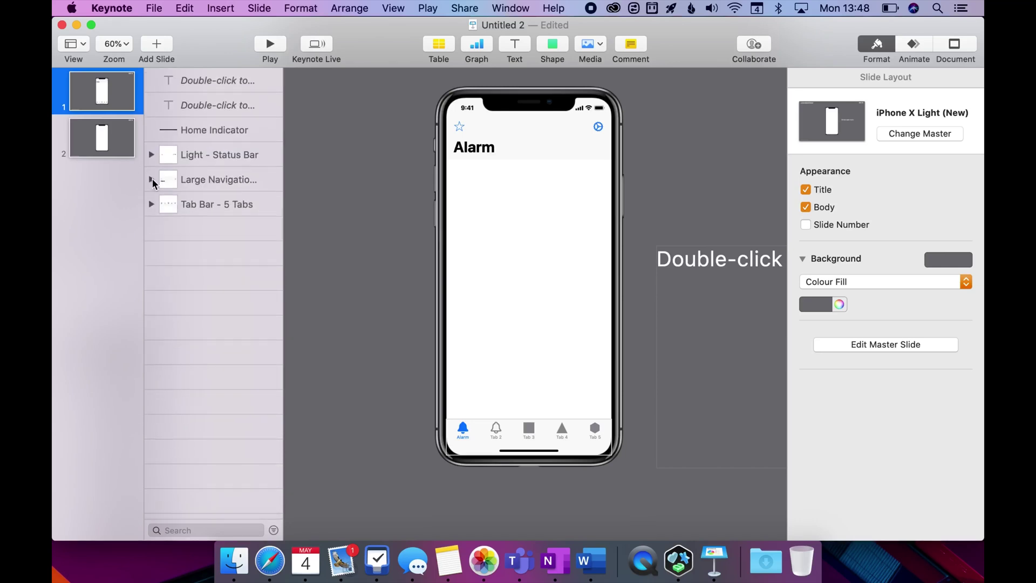
Paste the disclosure cell onto slide 1 and place it directly beneath the Alarm header at X 808 pt, Y 334 pt.
left_click(211, 182)
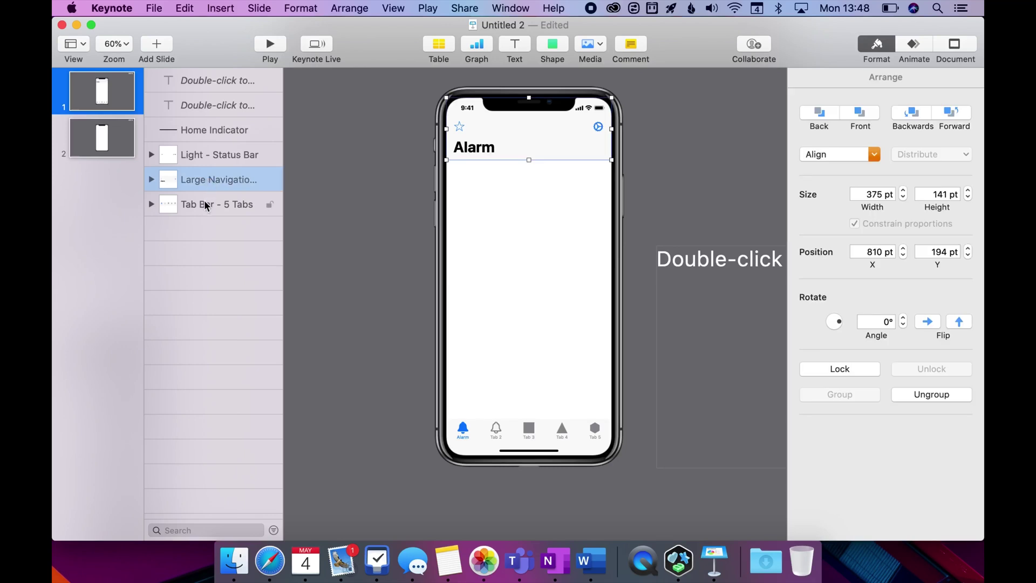
key("super+v")
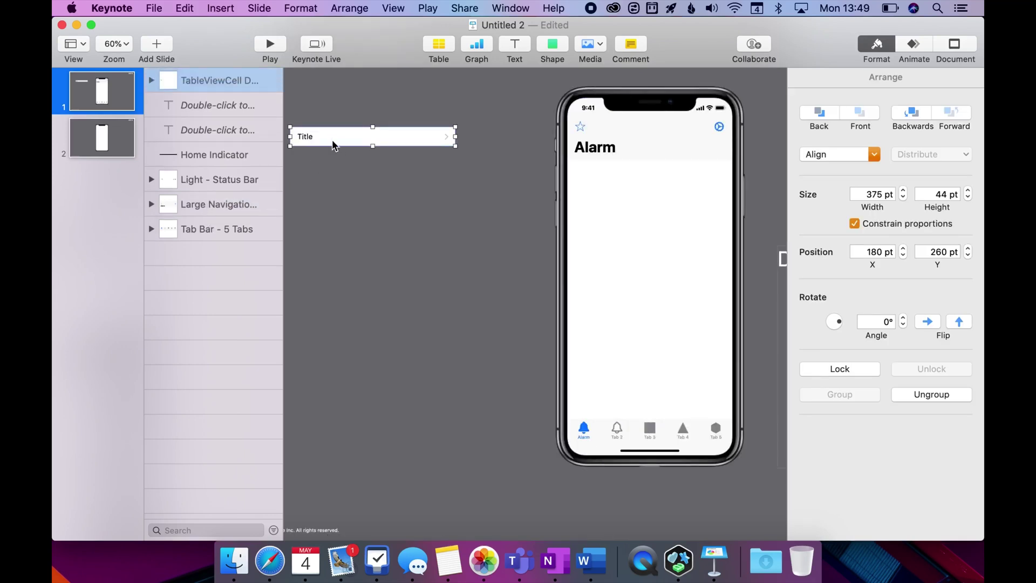
left_click_drag(337, 137, 618, 170)
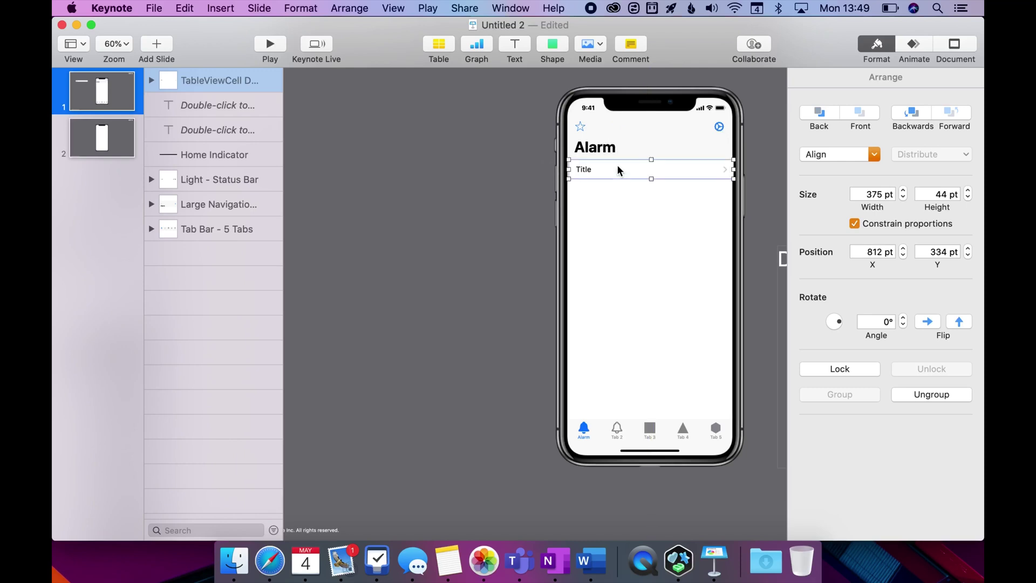
key("Left")
key("Left")
key("Left")
key("Left")
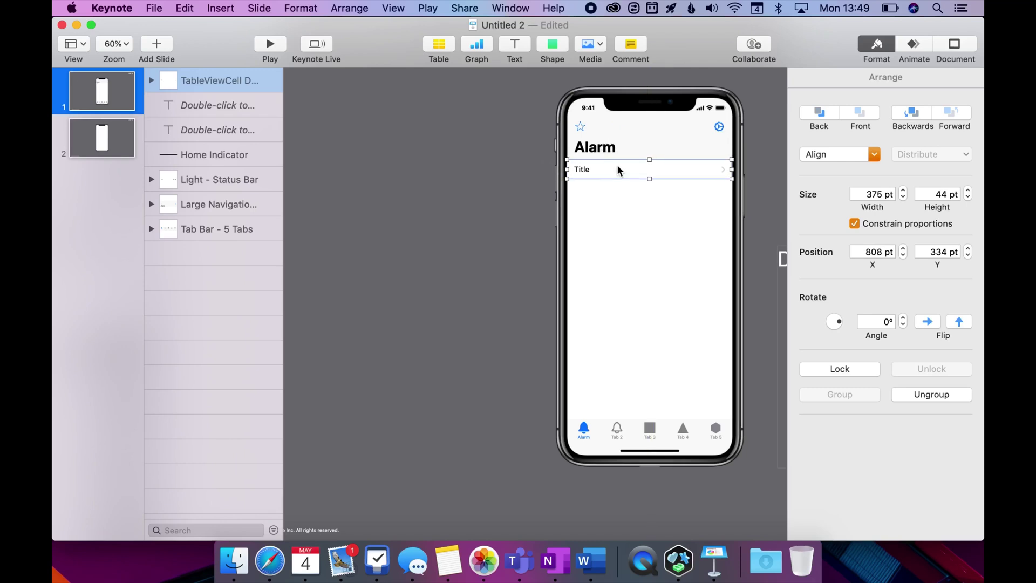
Send the disclosure cell backwards in the stacking order and nudge it to X 809 pt.
left_click(909, 116)
left_click(491, 270)
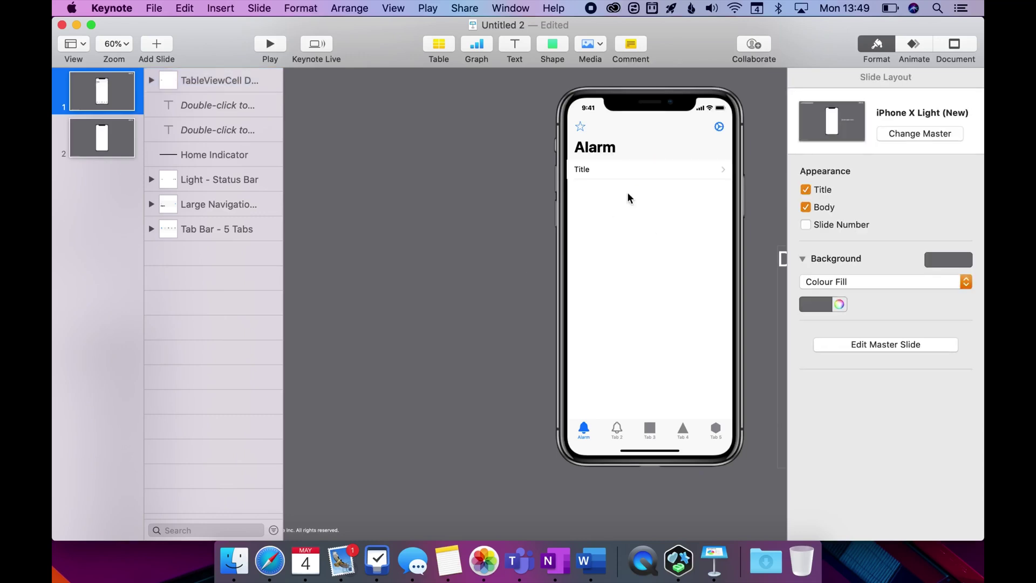
left_click(660, 177)
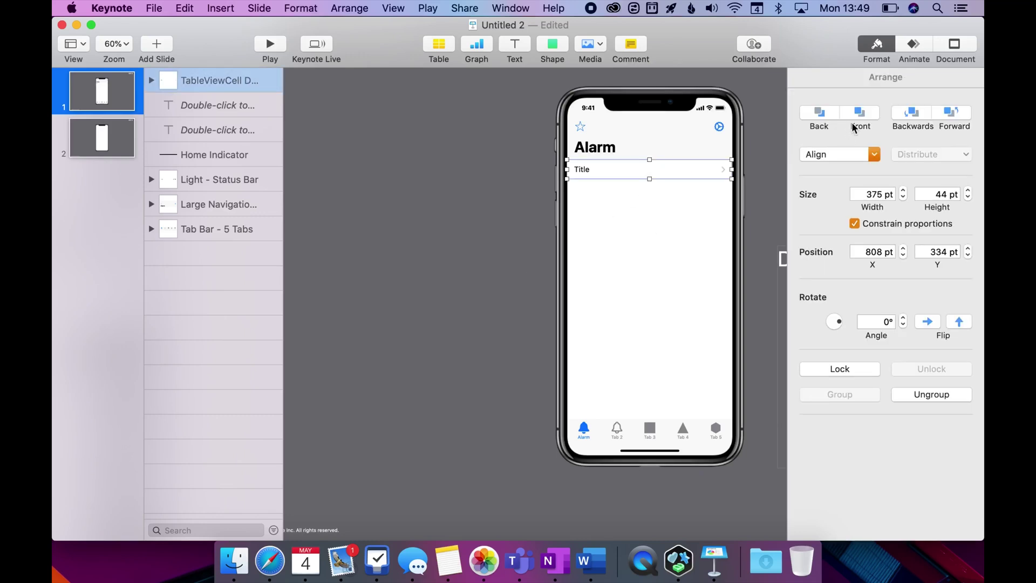
left_click(913, 116)
key("Right")
left_click(463, 252)
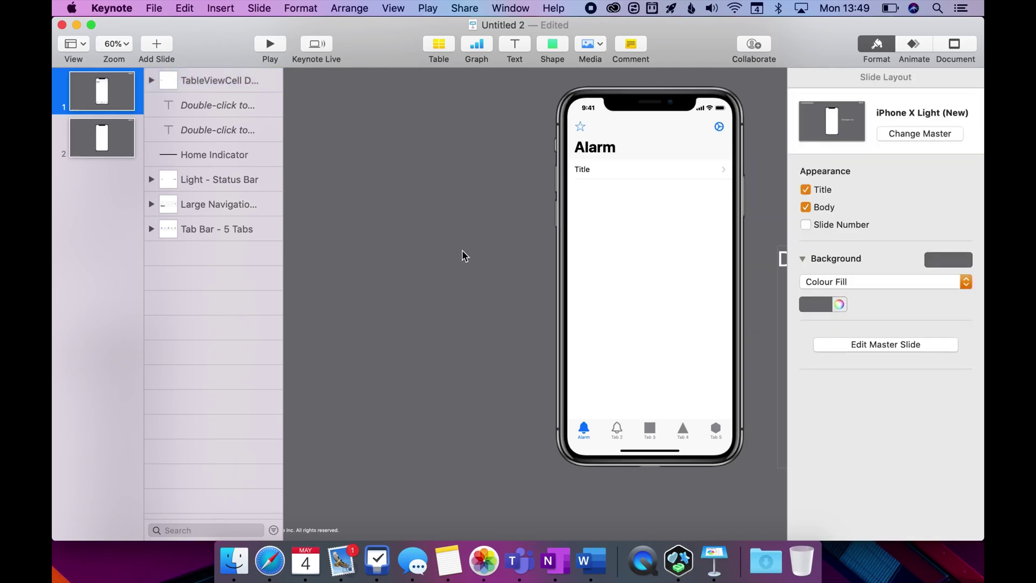
Replace the disclosure cell's title text with "Time of Alarm".
left_click(632, 172)
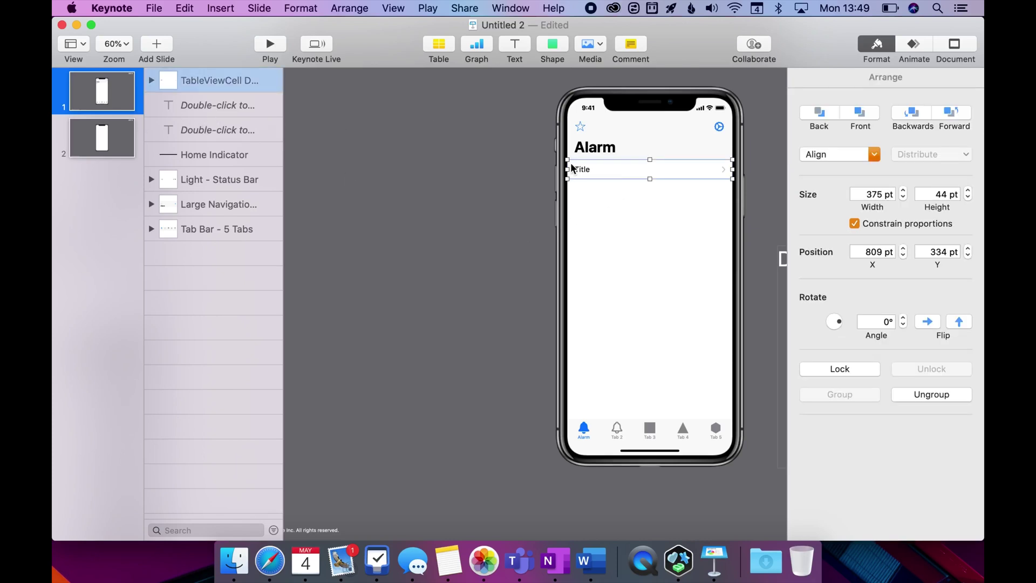
left_click(583, 171)
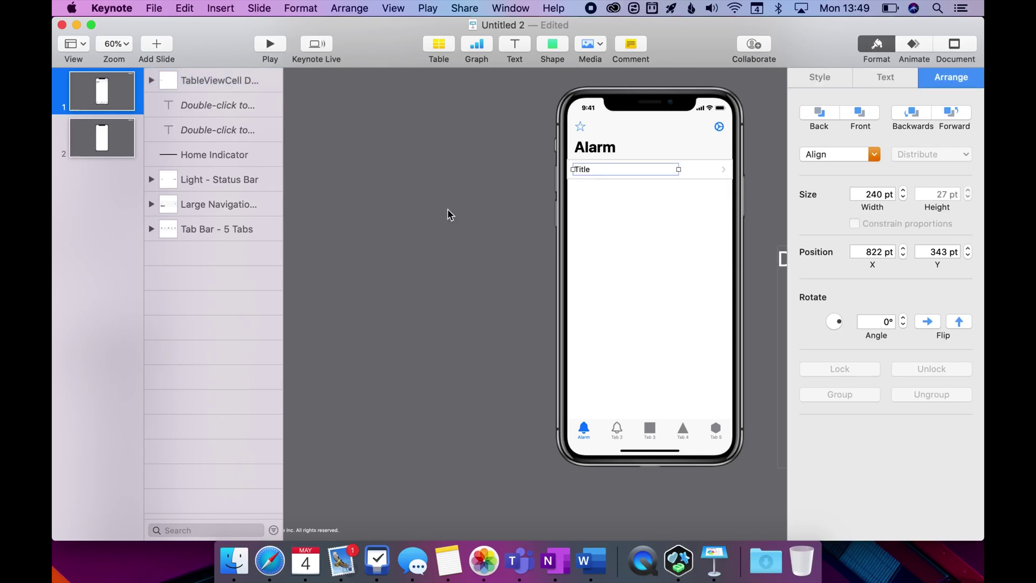
left_click(466, 197)
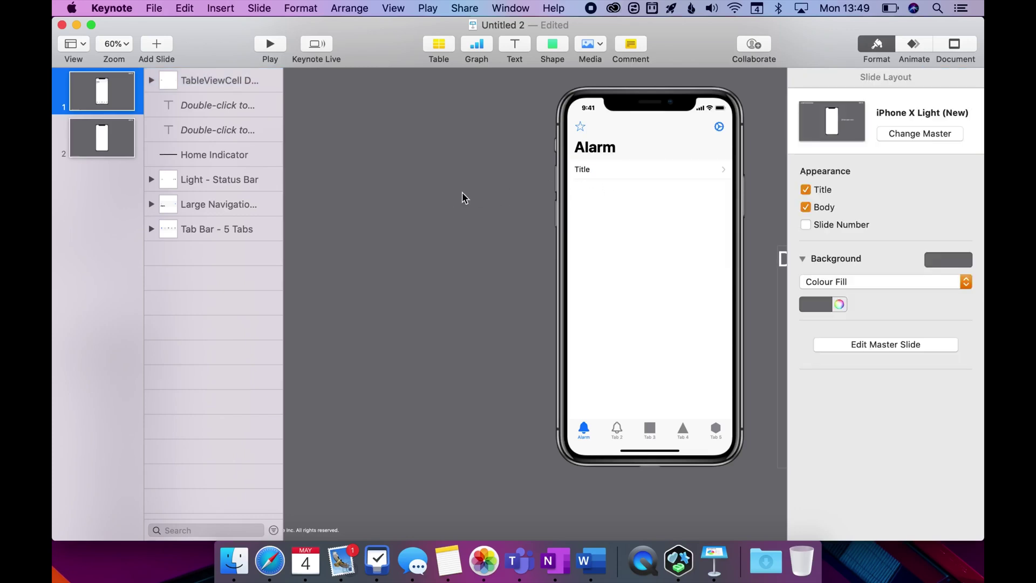
left_click(586, 172)
left_click(587, 172)
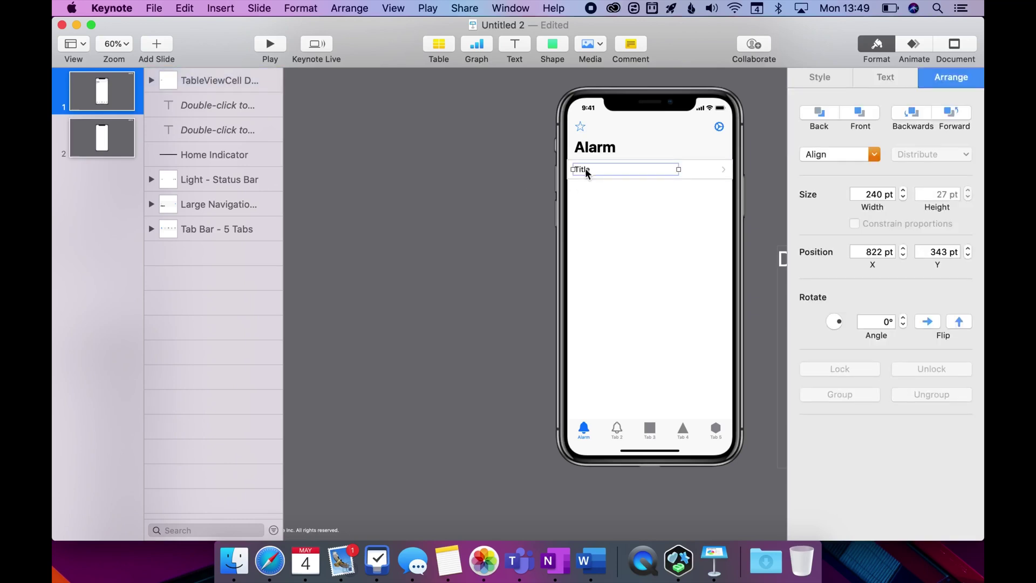
double_click(587, 171)
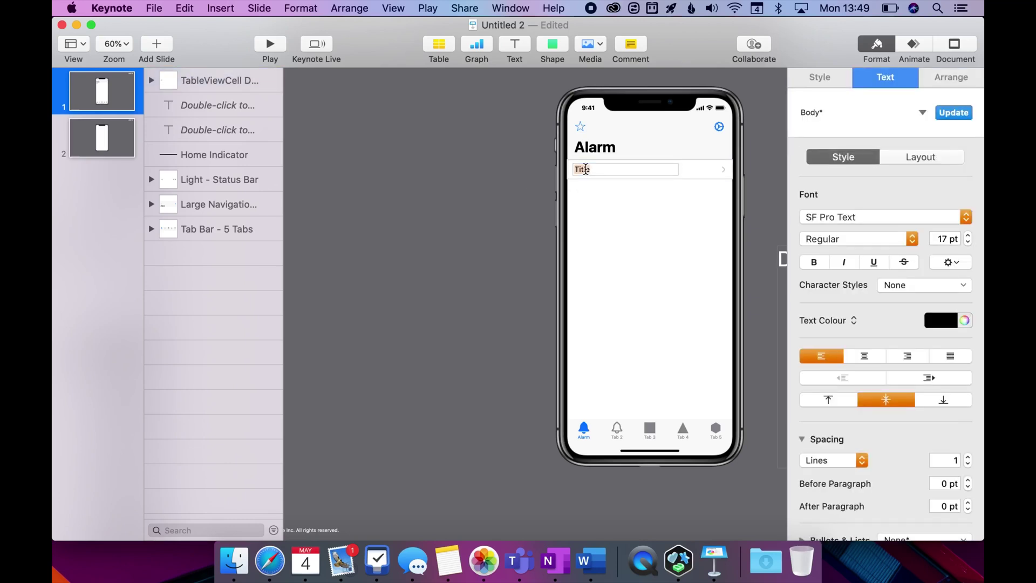
type("Taime")
key("BackSpace")
key("BackSpace")
type("ime of Alarm")
left_click(517, 204)
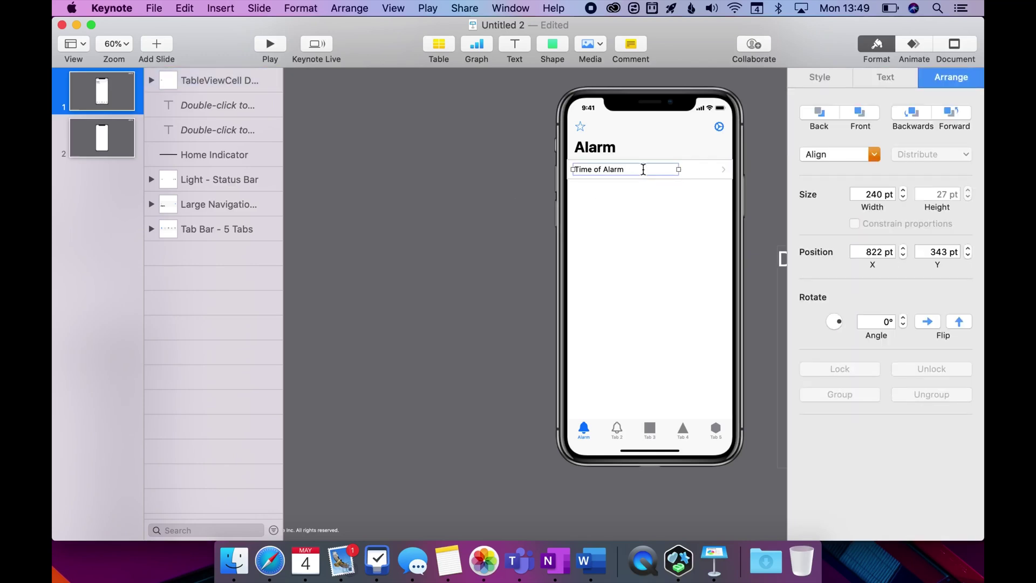
Append "8am" to the cell's title so it reads "Time of Alarm 8am".
left_click(643, 169)
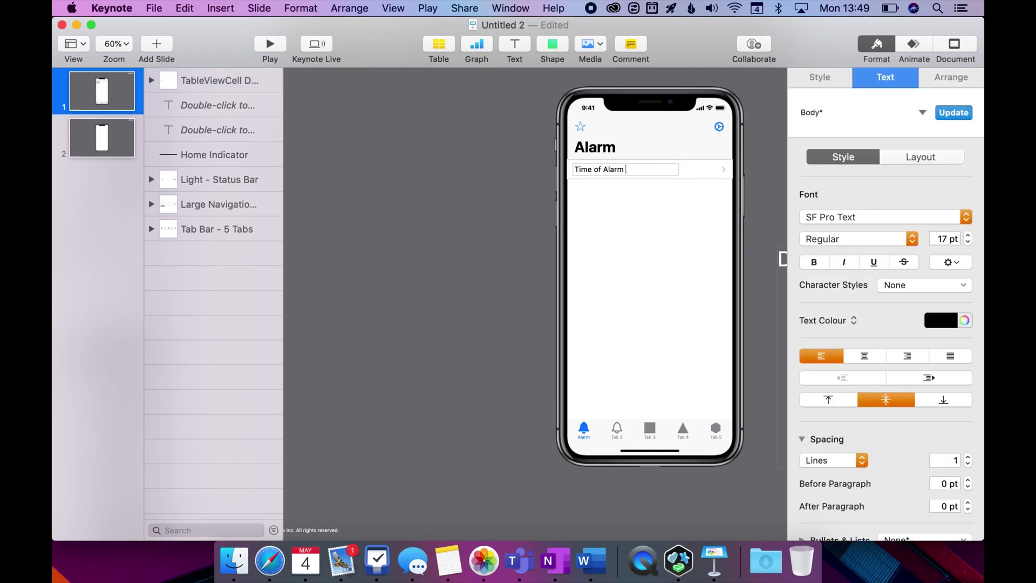
type("8am")
left_click(486, 193)
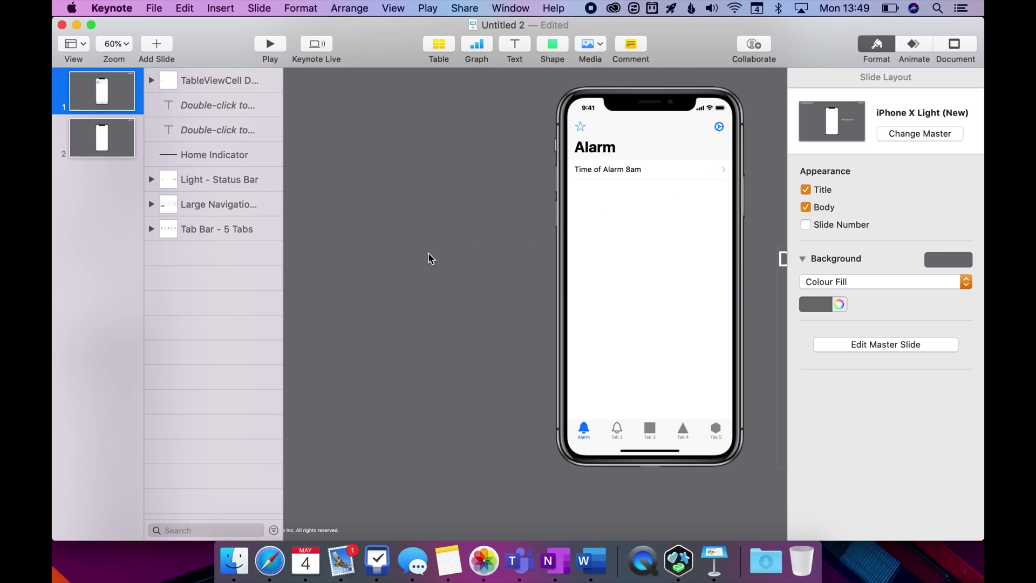
Switch back to iOS-Templates+UI-Elements.key, examine the light table view cell variants, and open the following slide of grouped and sticky-header tables.
scroll(655, 232, "right", 4)
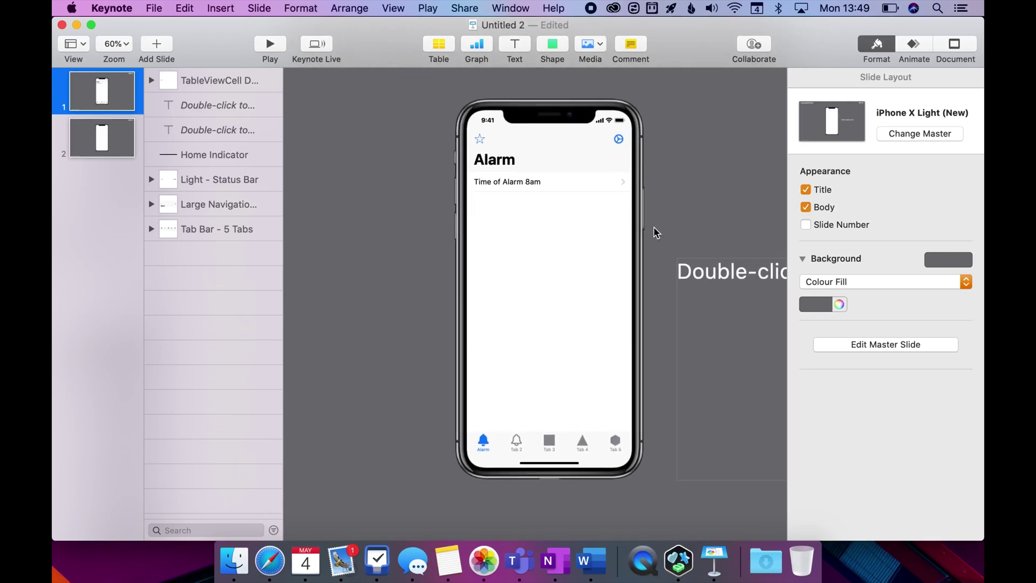
key("super+Tab")
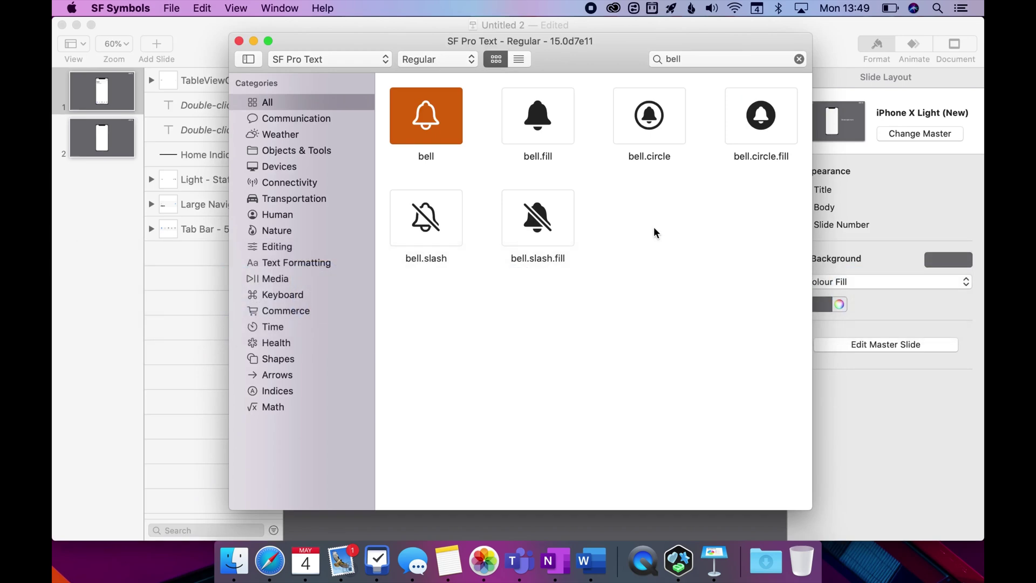
key("super+Tab")
key("super+grave")
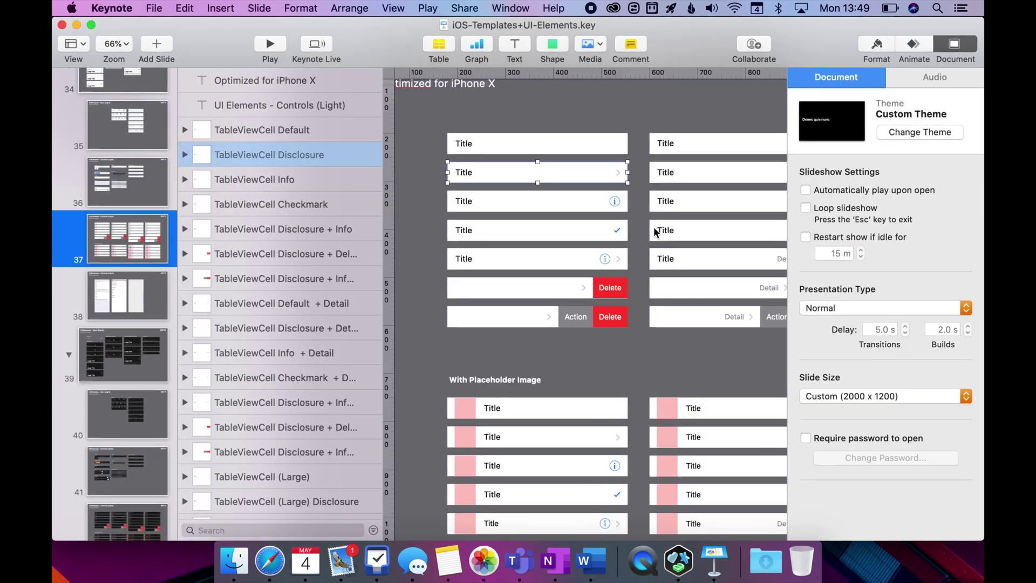
scroll(607, 294, "right", 5)
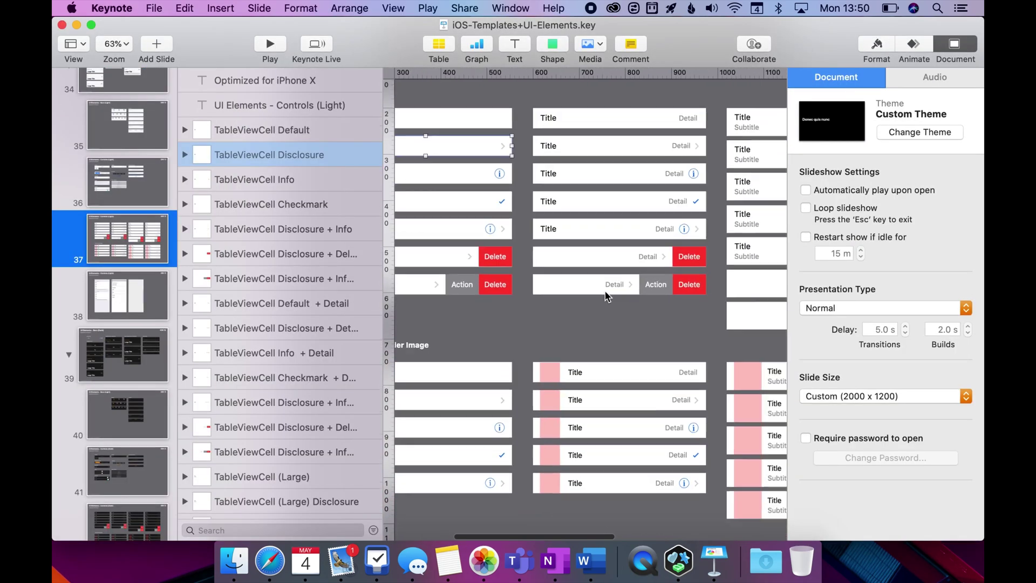
scroll(607, 294, "down", 5)
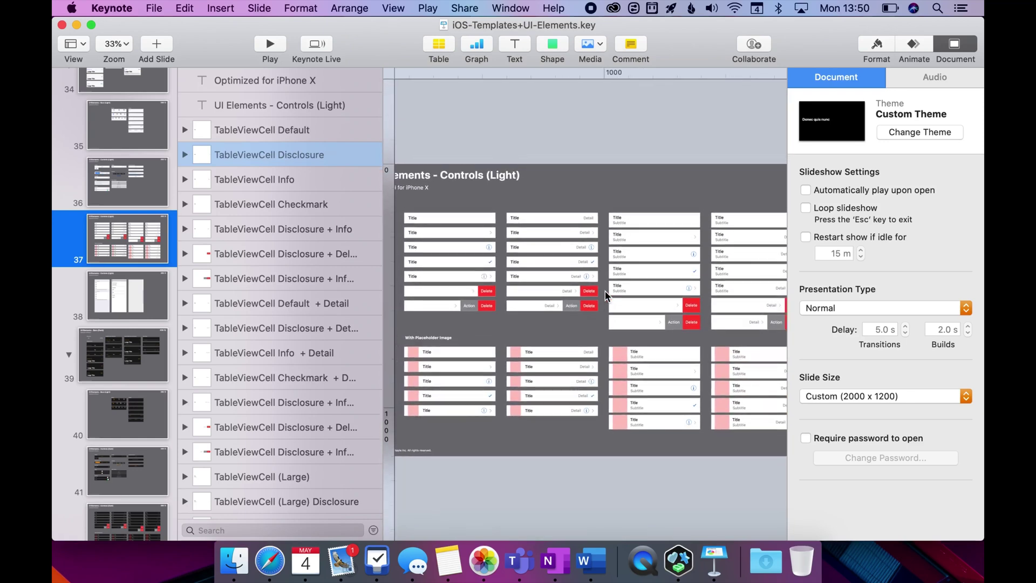
scroll(606, 294, "right", 3)
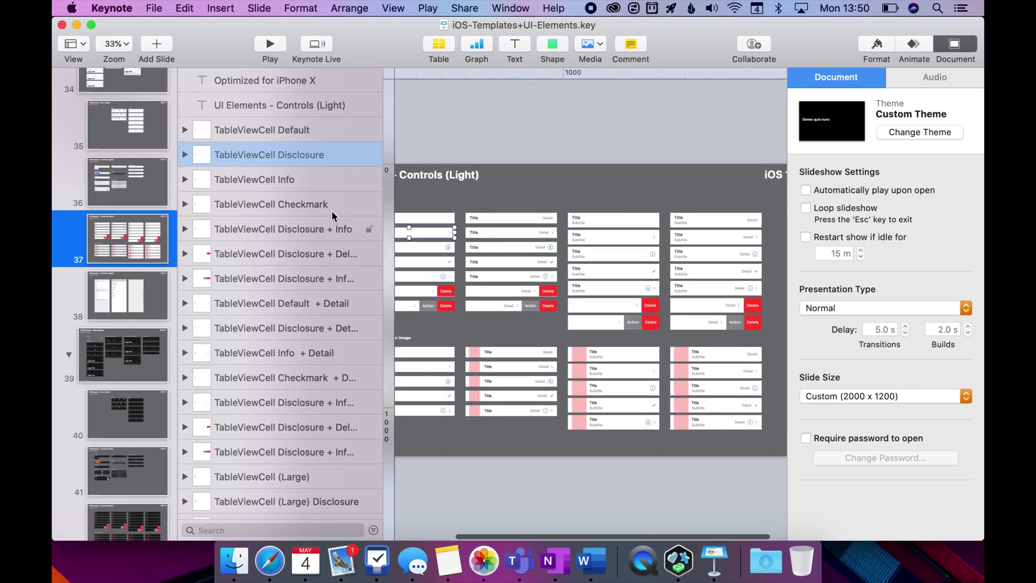
left_click(294, 180)
left_click(293, 206)
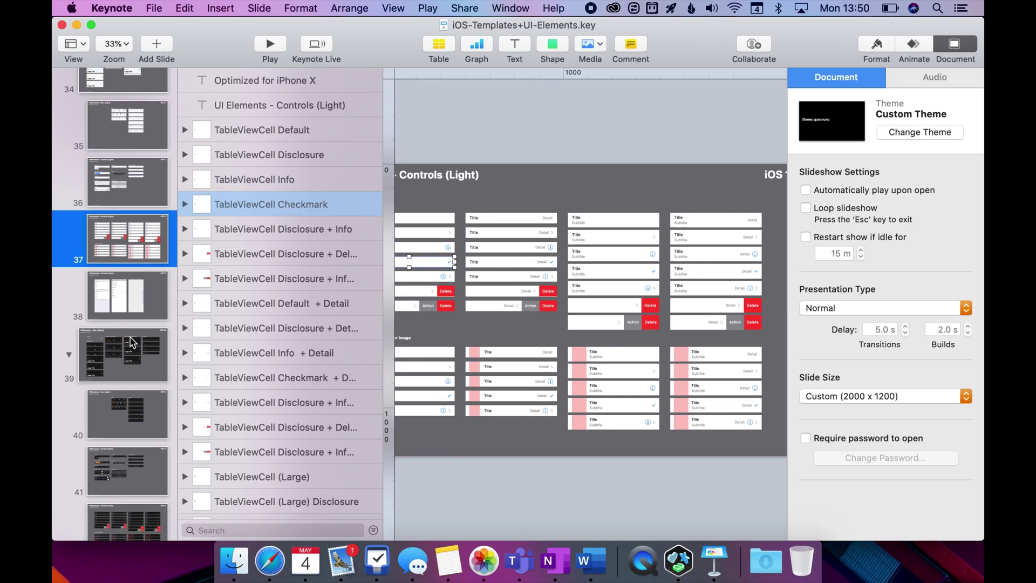
scroll(133, 341, "down", 3)
left_click(128, 222)
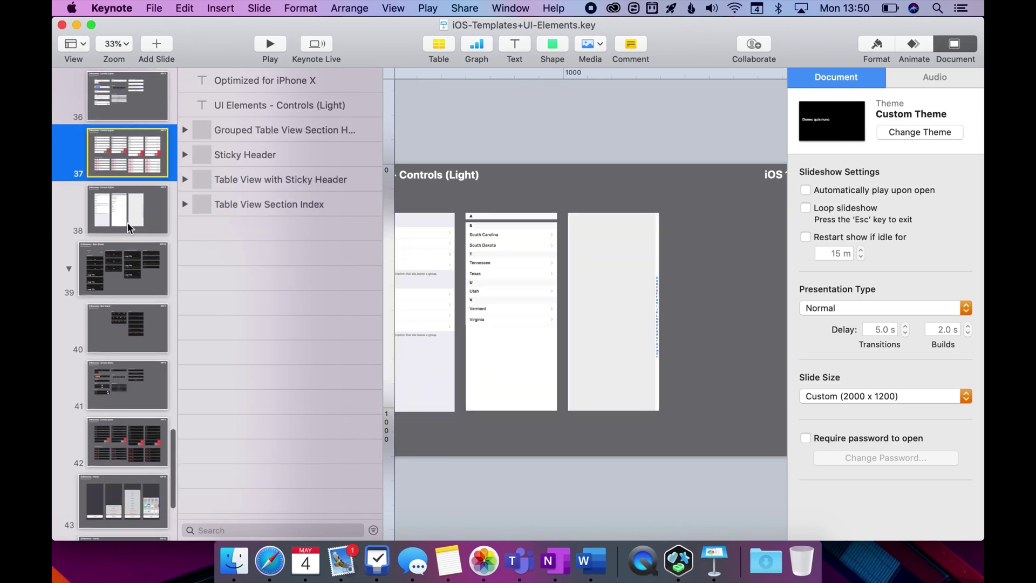
Examine the light controls slide, including its buttons, sliders, switches, stepper, page controls and progress indicators.
left_click(131, 106)
scroll(565, 295, "left", 3)
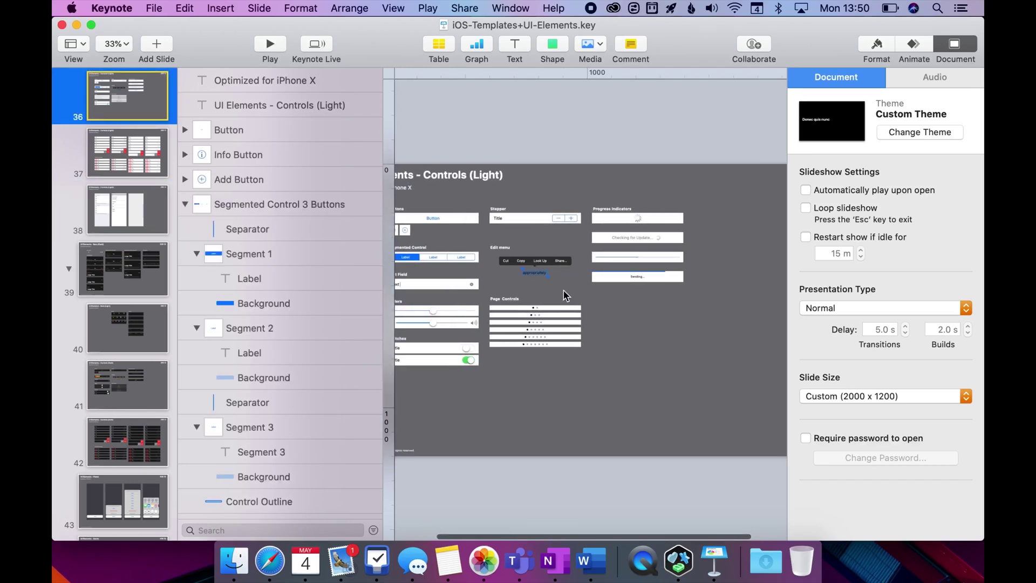
scroll(564, 296, "up", 3)
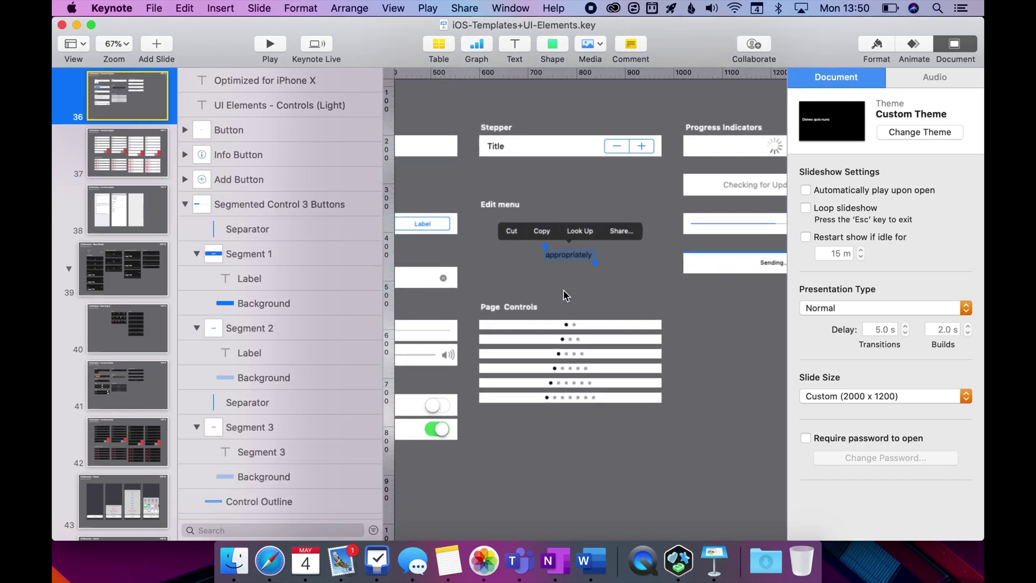
scroll(565, 295, "left", 5)
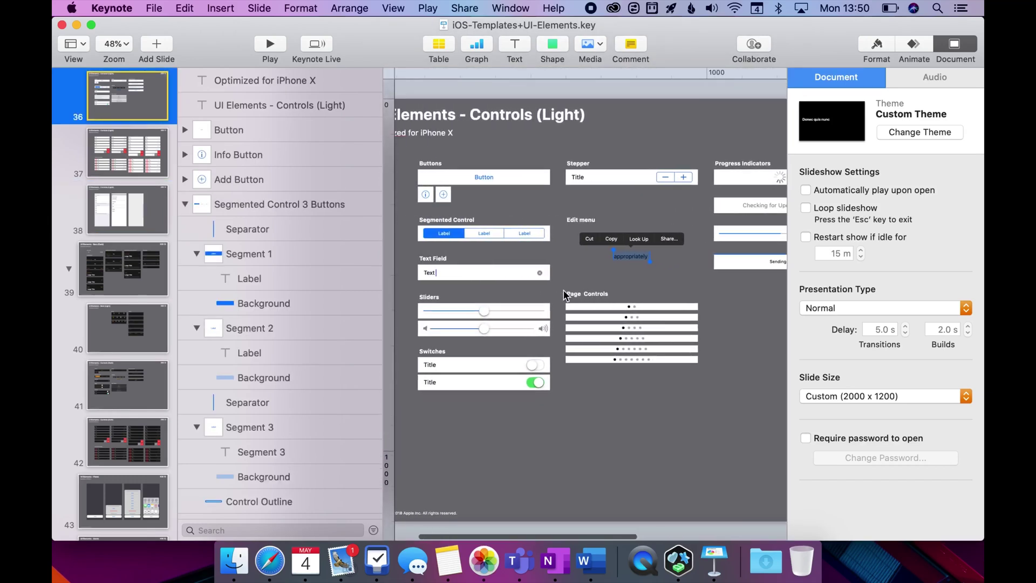
scroll(565, 295, "right", 5)
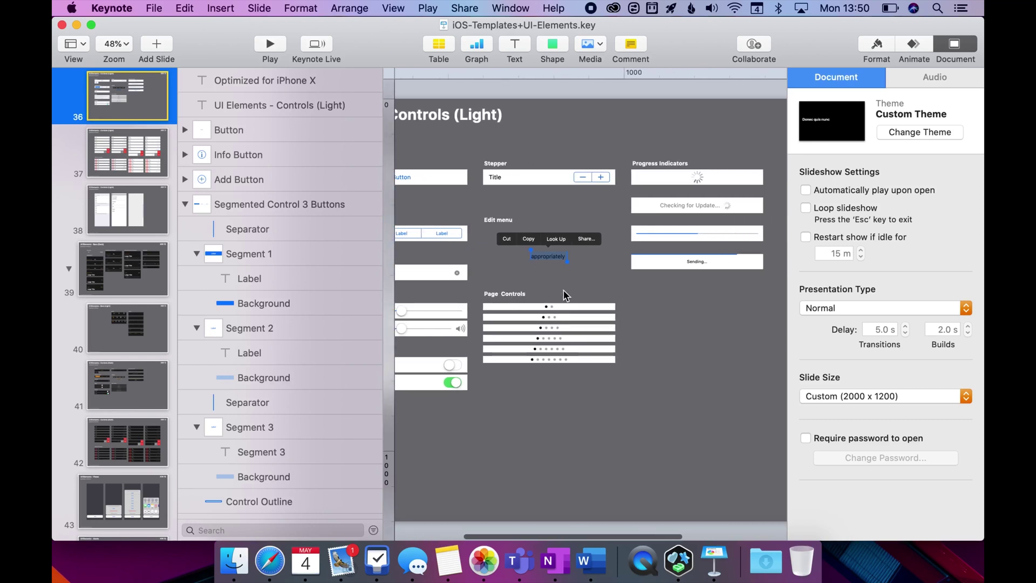
scroll(565, 295, "left", 5)
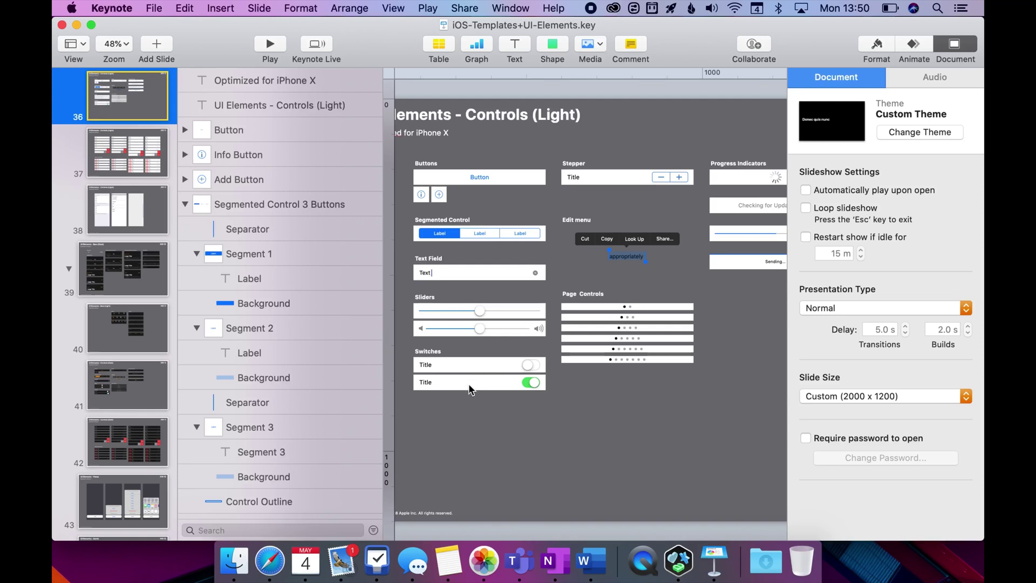
Switch back to the Untitled 2 prototype and duplicate the "Time of Alarm 8am" cell seven times, spreading the copies down the phone screen.
key("super+grave")
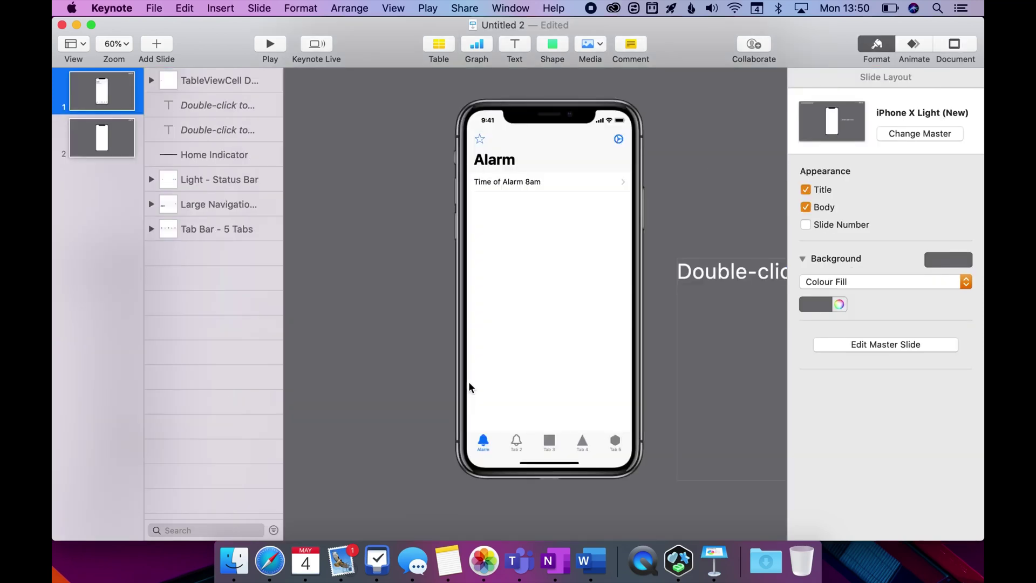
left_click(528, 186)
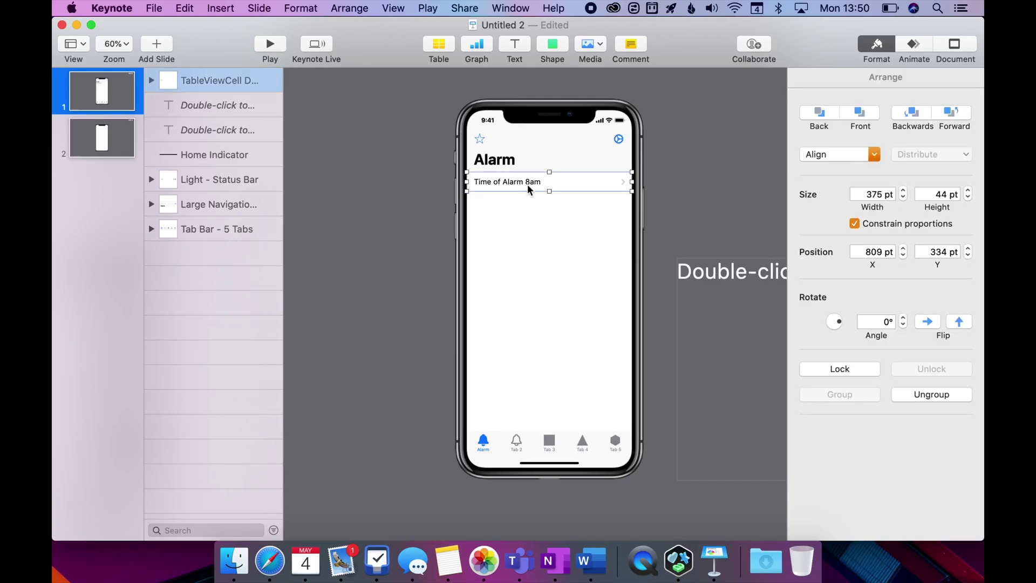
key("super+d")
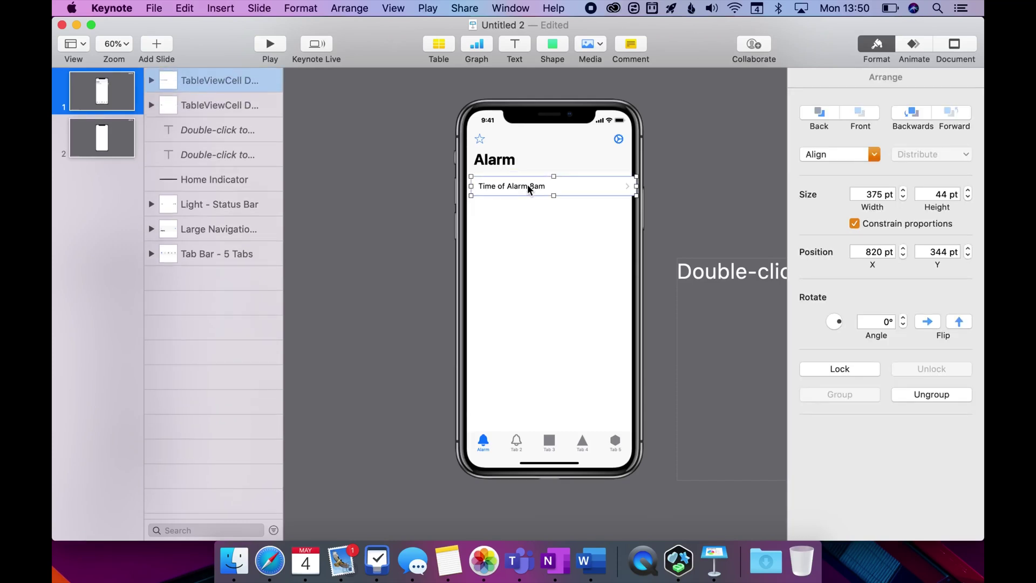
left_click_drag(526, 184, 526, 390)
left_click(526, 189)
key("super+d")
key("super+d")
key("super+d")
key("super+d")
key("super+d")
key("super+d")
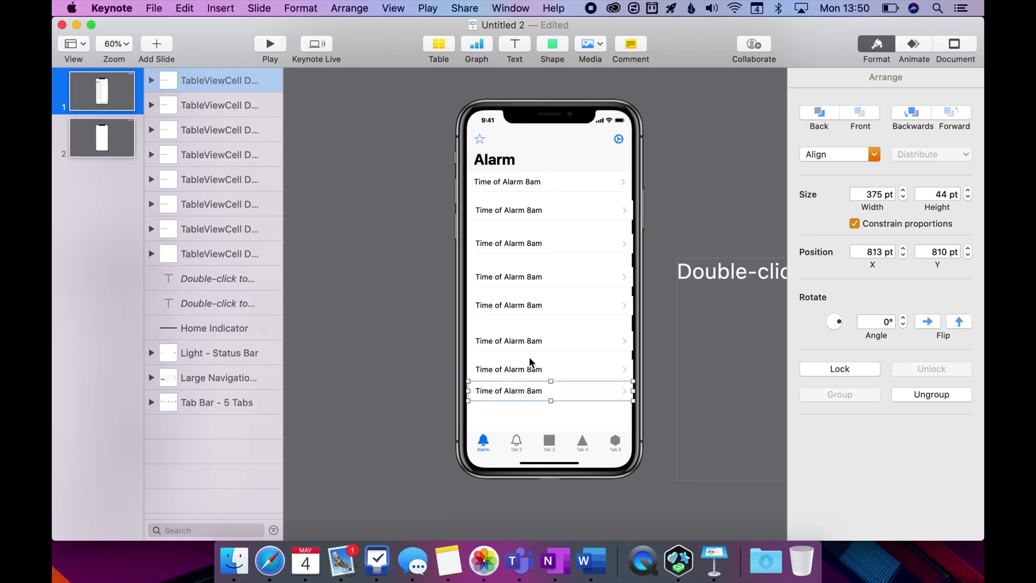
Select all eight alarm cells and align them to their centre.
left_click(531, 369, "shift")
left_click(527, 341, "shift")
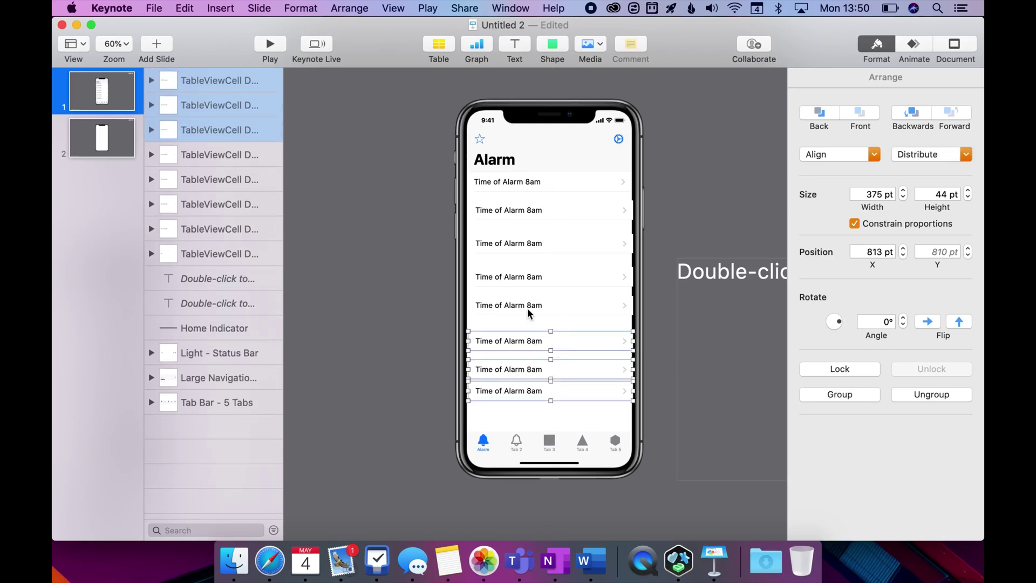
left_click(527, 306, "shift")
left_click(528, 276, "shift")
left_click(527, 244, "shift")
left_click(526, 212, "shift")
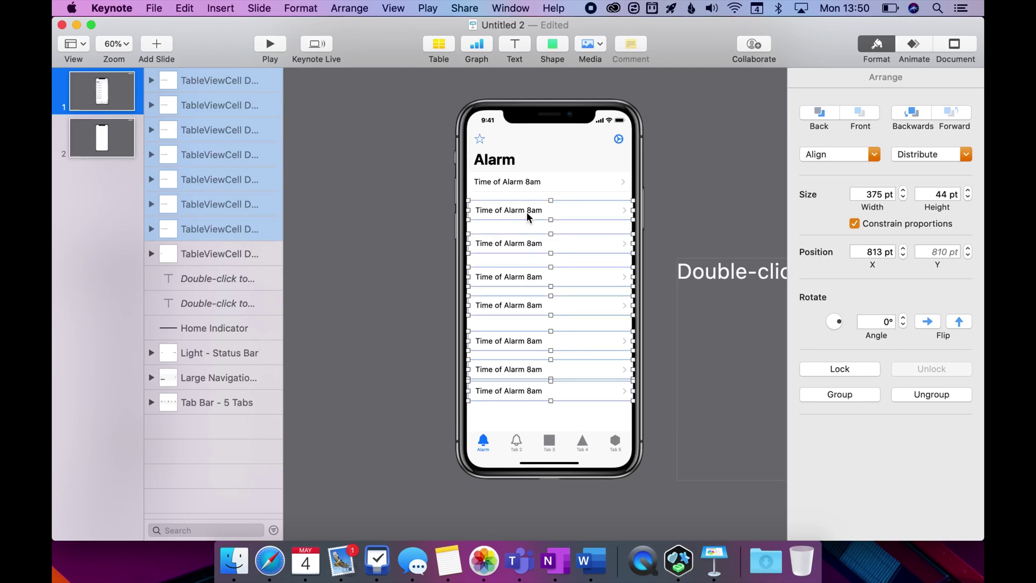
left_click(531, 181, "shift")
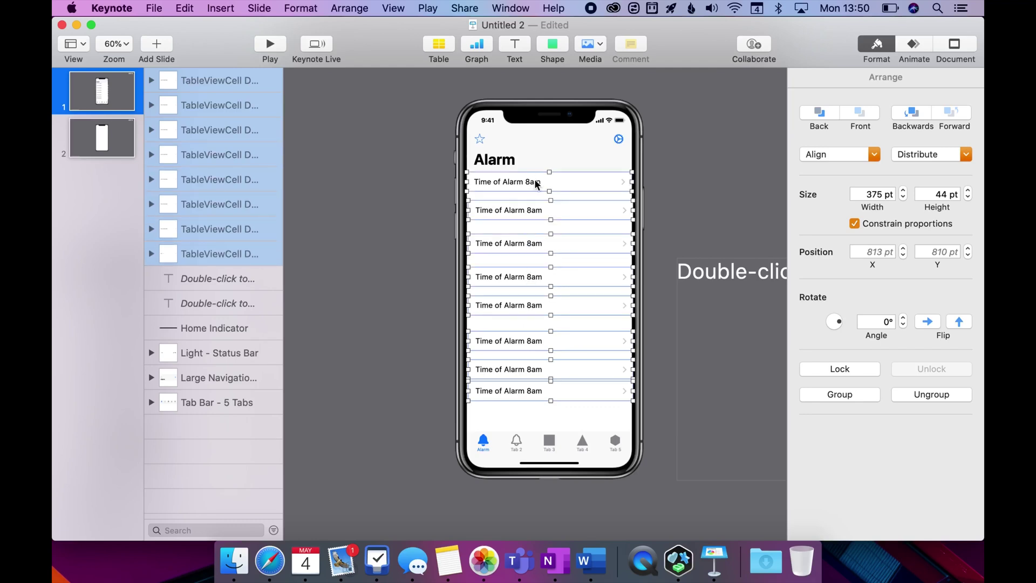
right_click(536, 184)
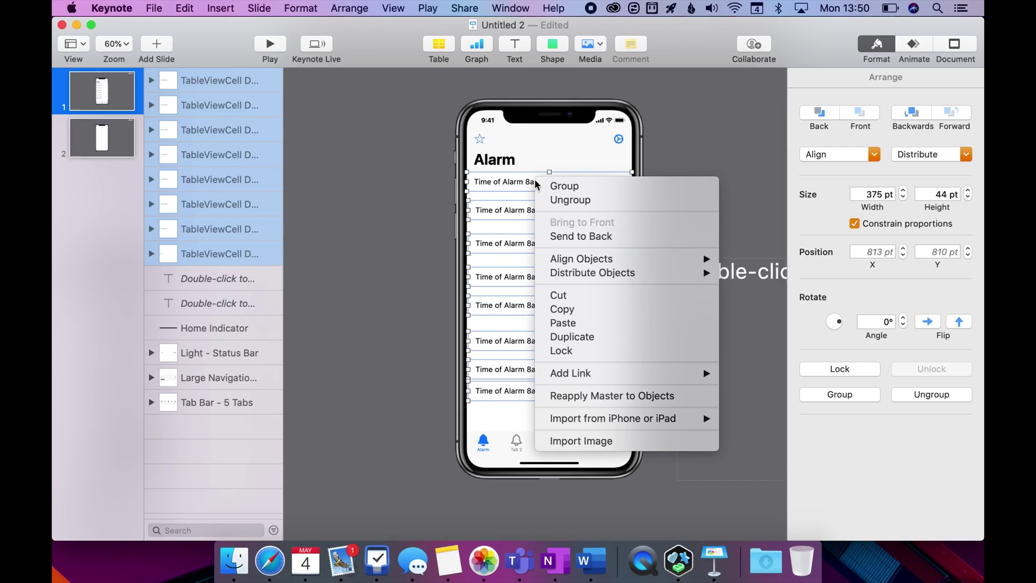
mouse_move(578, 258)
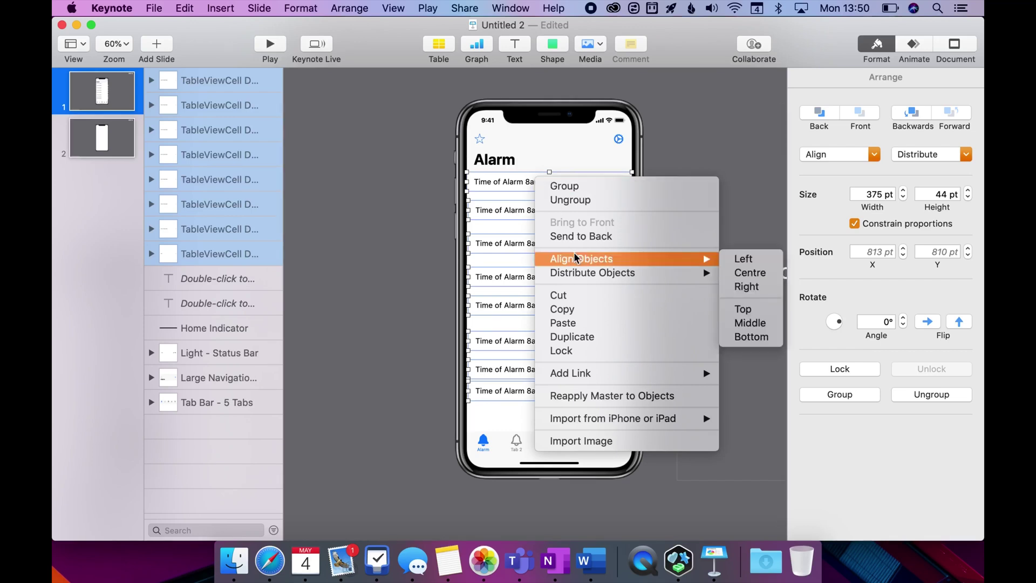
left_click(761, 273)
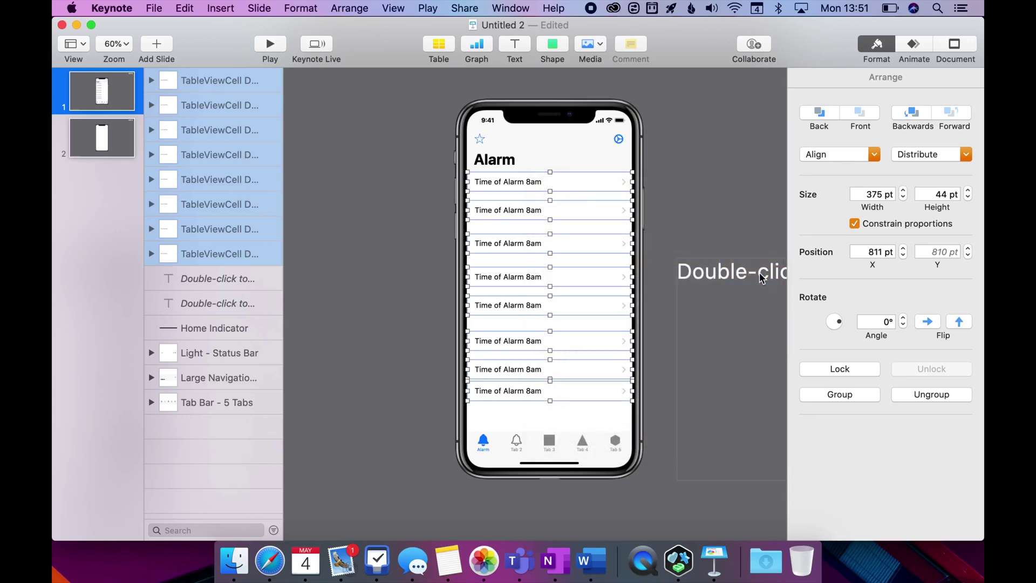
Distribute the eight alarm cells vertically.
right_click(588, 186)
mouse_move(696, 274)
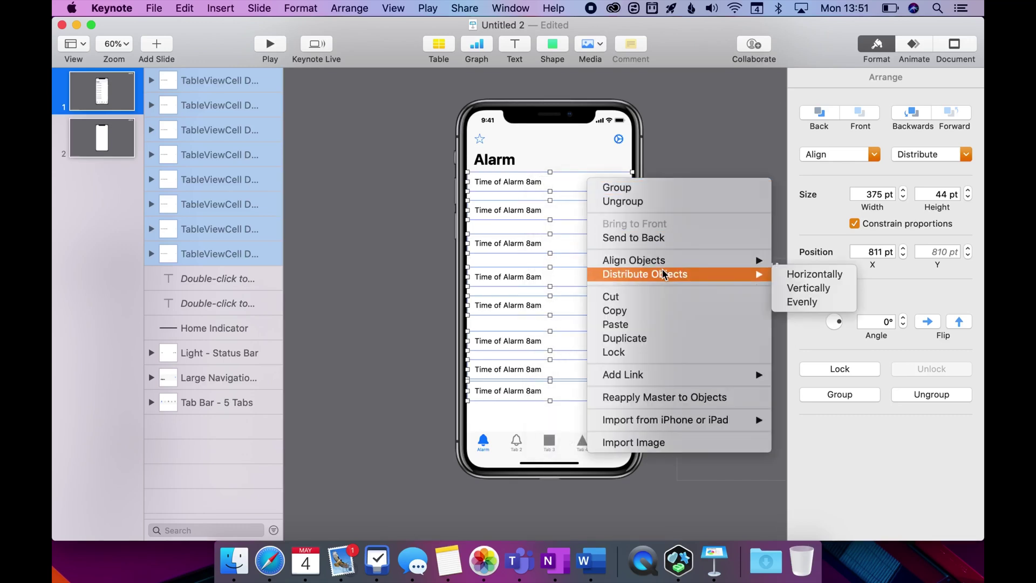
left_click(820, 287)
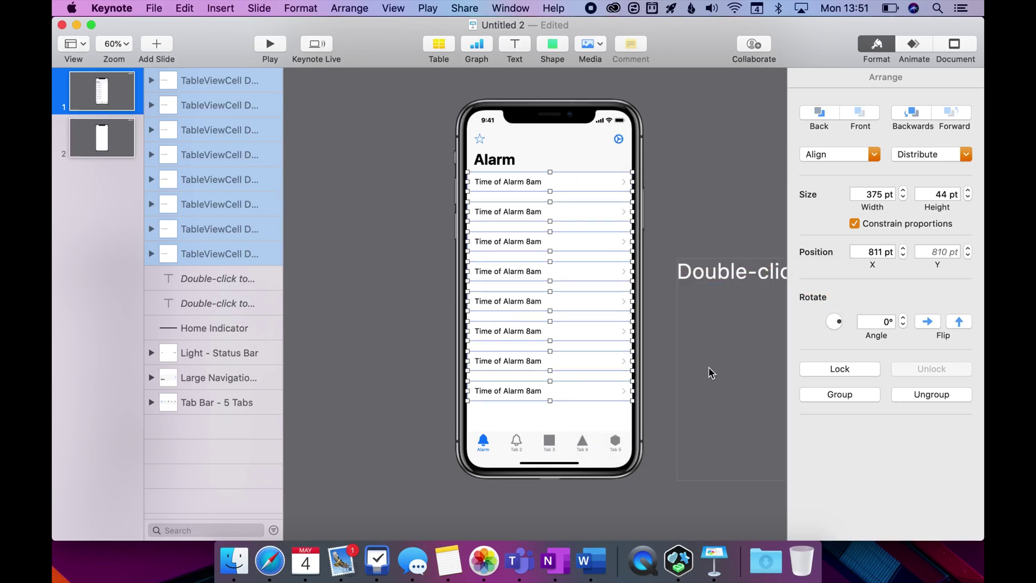
left_click(672, 219)
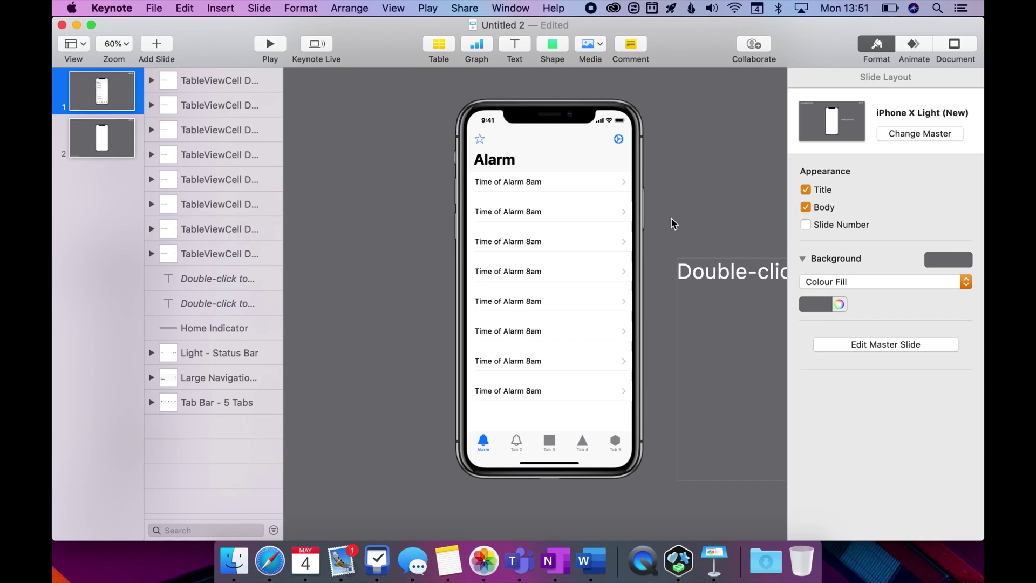
Send the seven alarm cells below the first one backwards in the stacking order.
left_click(600, 215)
left_click(601, 243, "shift")
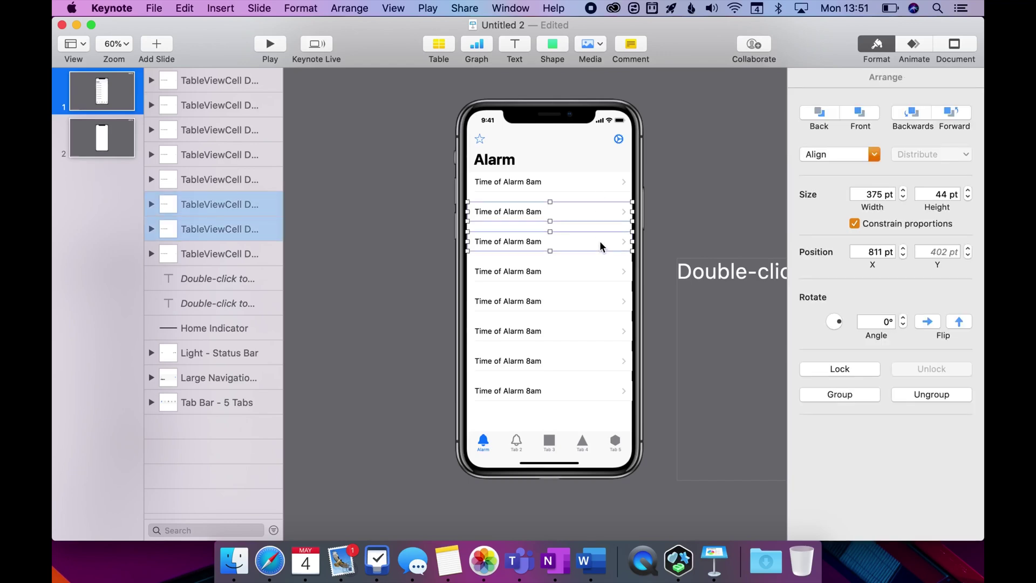
left_click(601, 271, "shift")
left_click(600, 304, "shift")
left_click(600, 327, "shift")
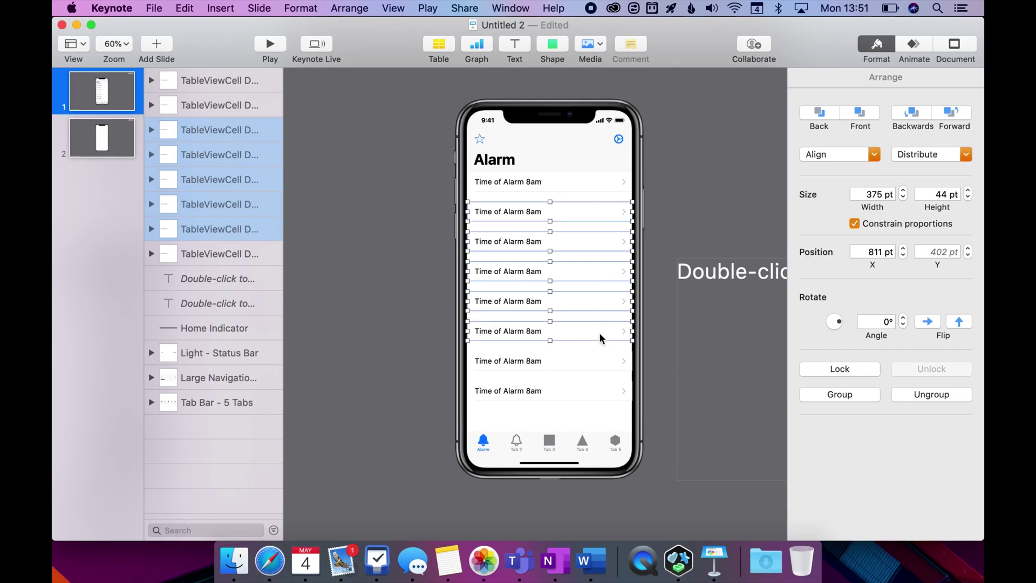
left_click(600, 366, "shift")
left_click(601, 395, "shift")
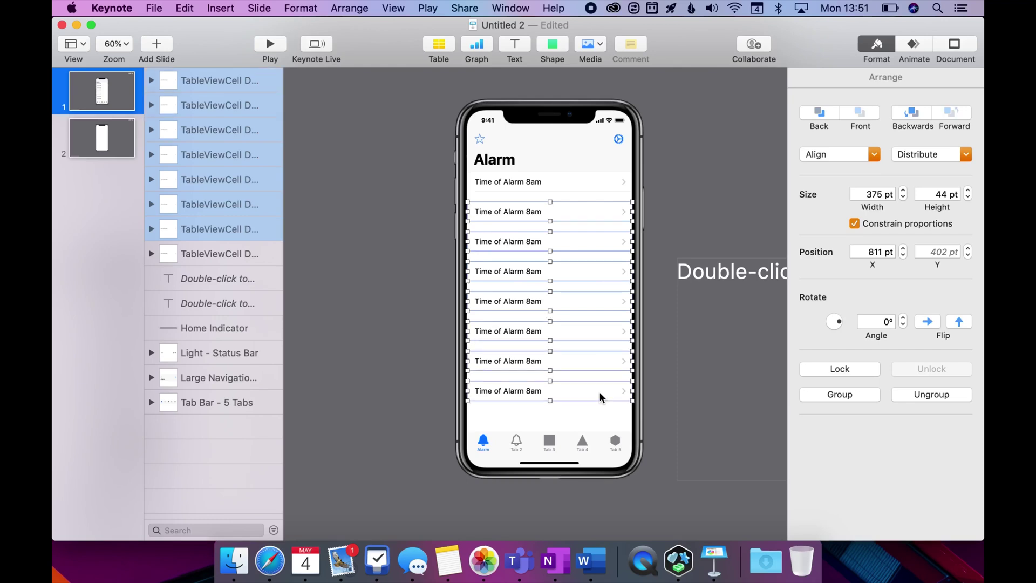
left_click(925, 116)
left_click(397, 292)
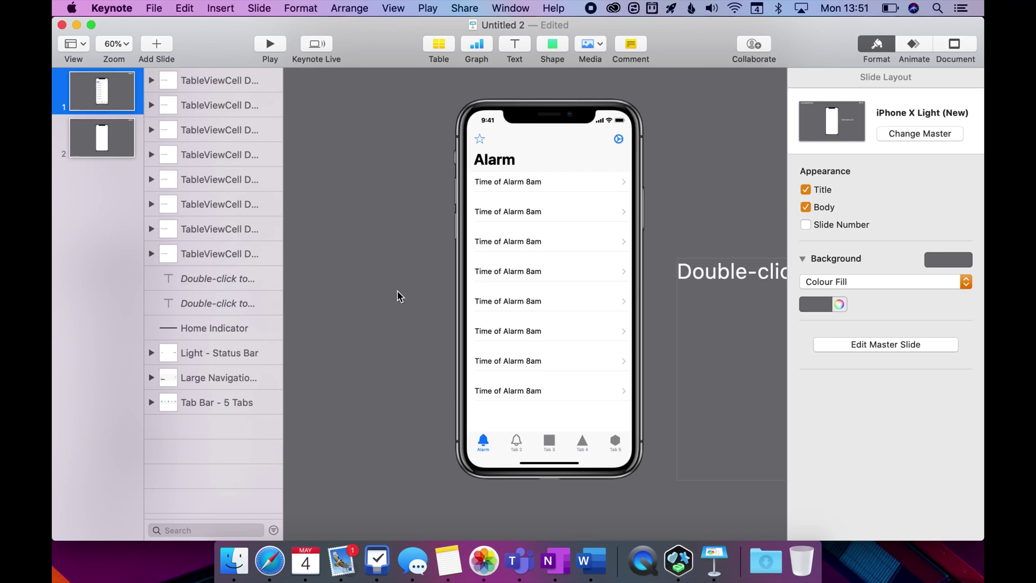
Group all eight alarm table view cells into a single object.
left_click(240, 205)
left_click(231, 179)
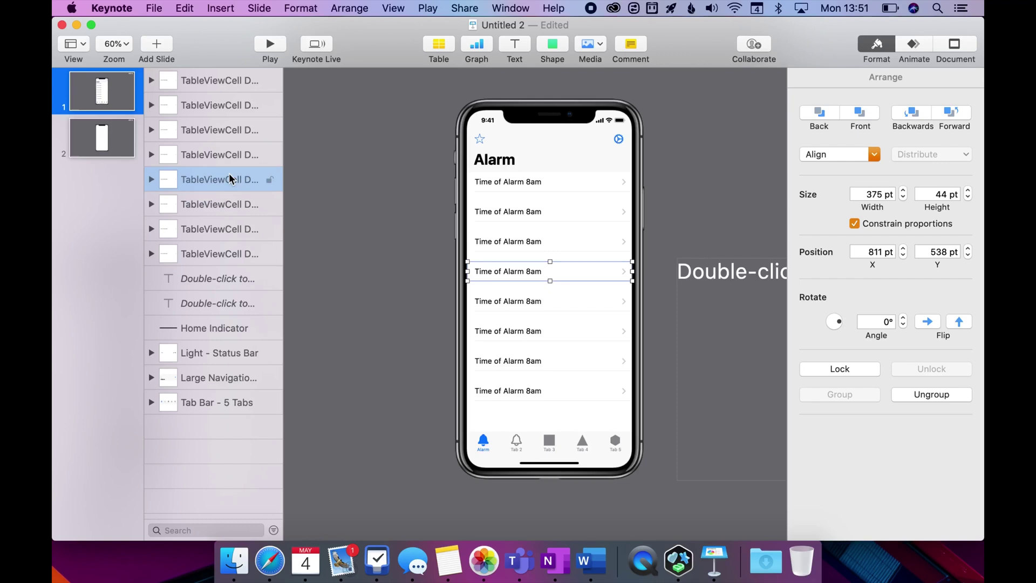
left_click(215, 254)
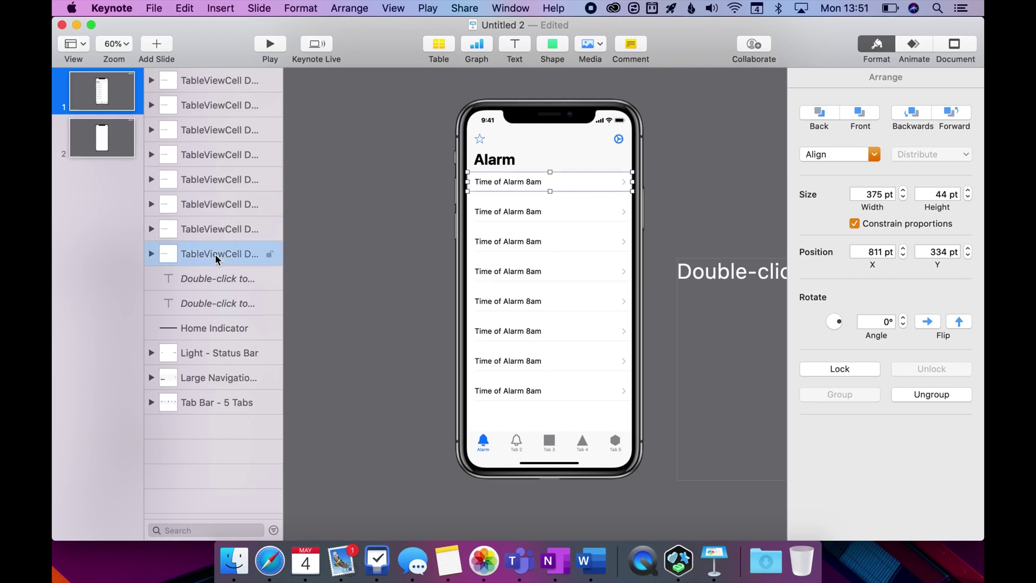
left_click(207, 84, "shift")
right_click(206, 84)
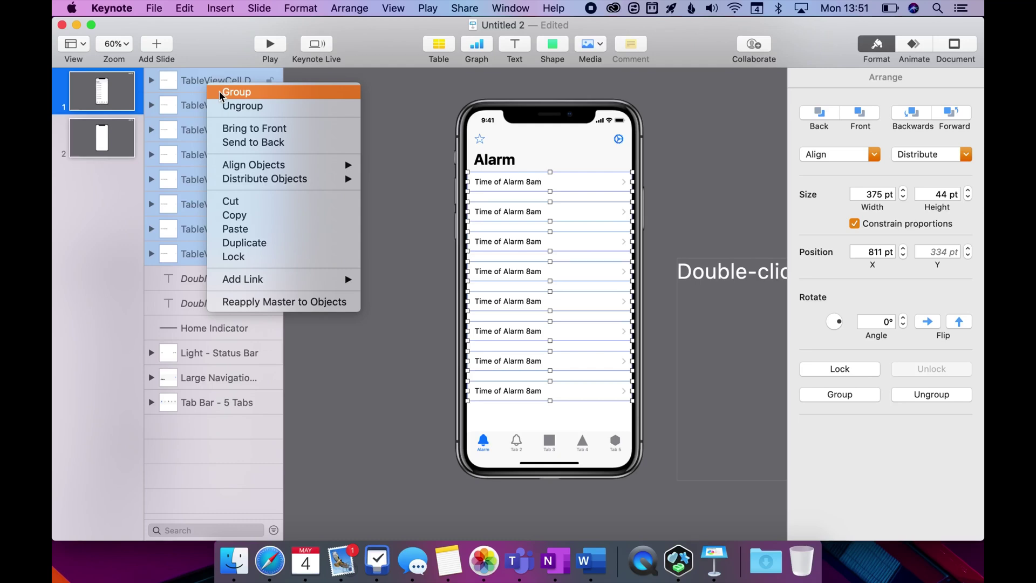
left_click(219, 91)
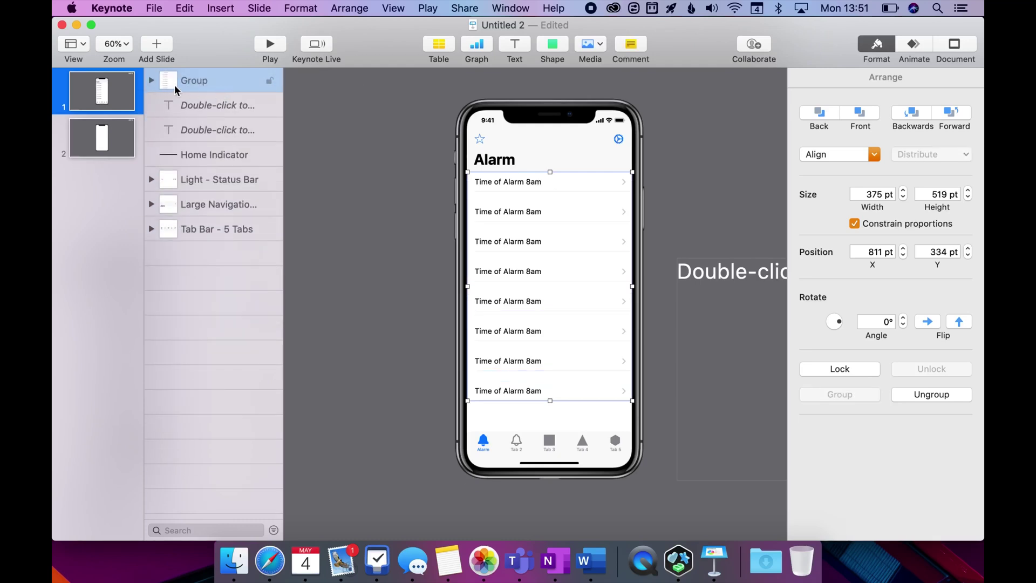
Rename the group of alarm cells "List of Alarms" and collapse it in the object list.
left_click(152, 80)
double_click(195, 81)
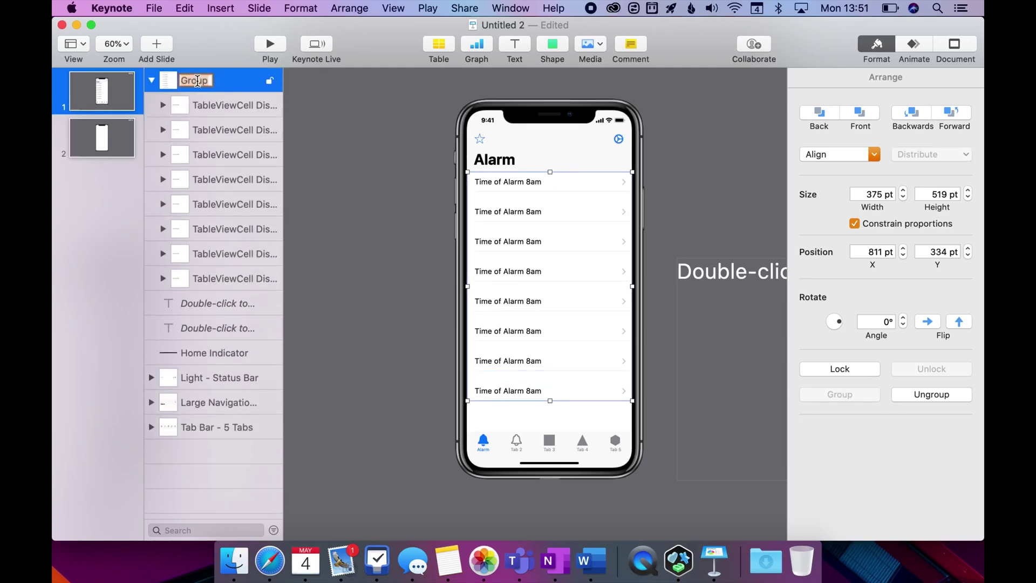
type("List of Alaems")
key("BackSpace")
key("BackSpace")
key("BackSpace")
type("rms")
left_click(359, 134)
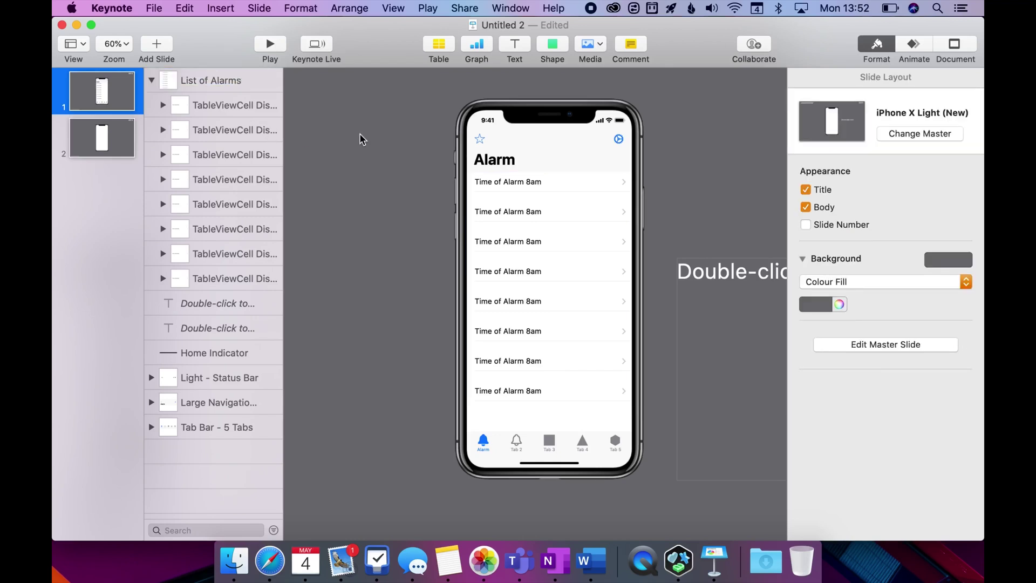
left_click(152, 80)
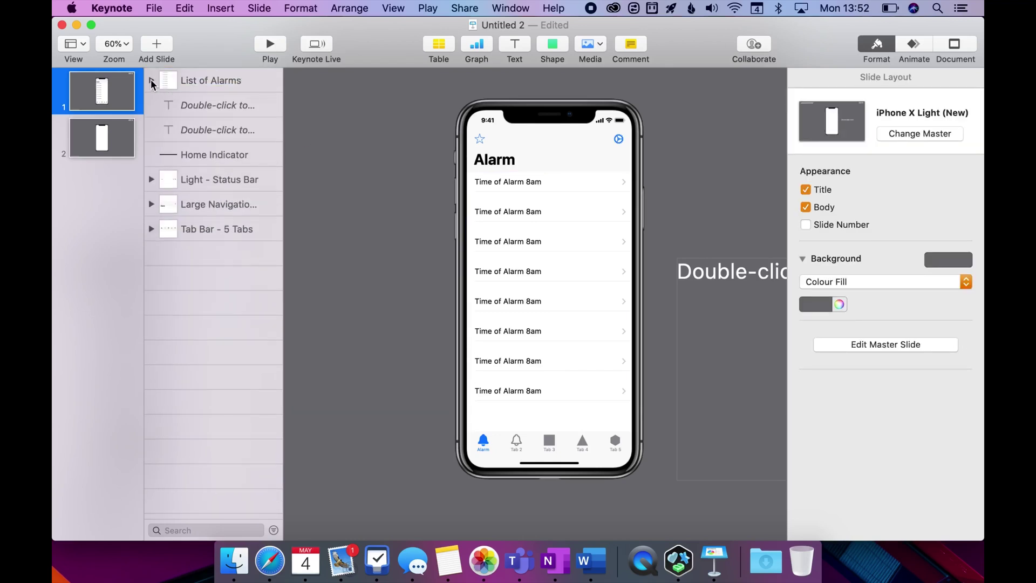